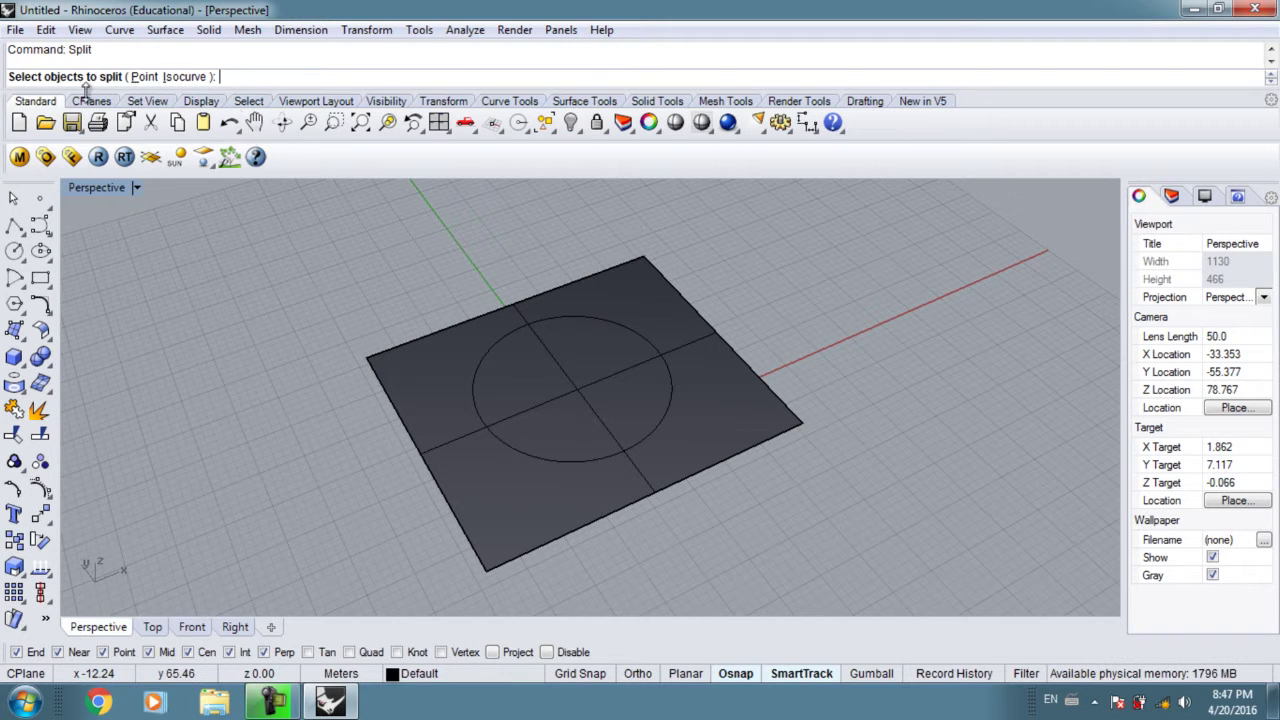
- Split the square surface using the circle as the cutting object
{"action": "left_click", "coordinate": [509, 514]}
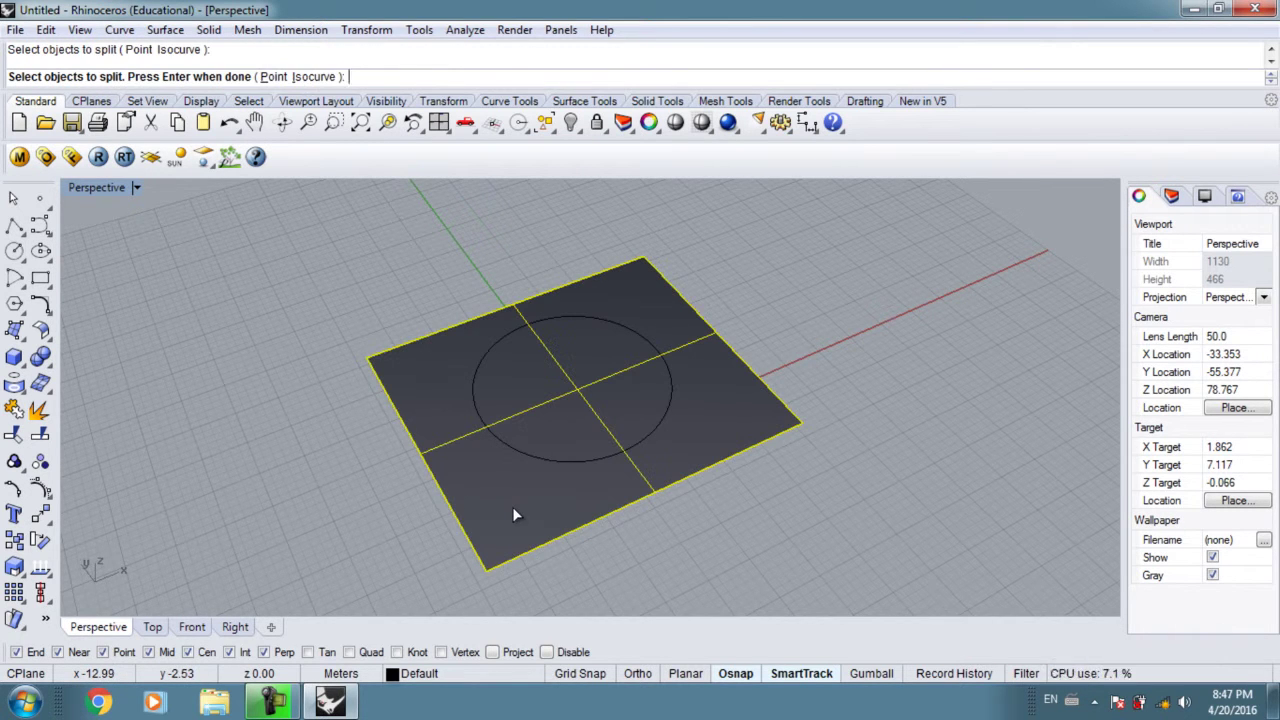
{"action": "key", "text": "Return"}
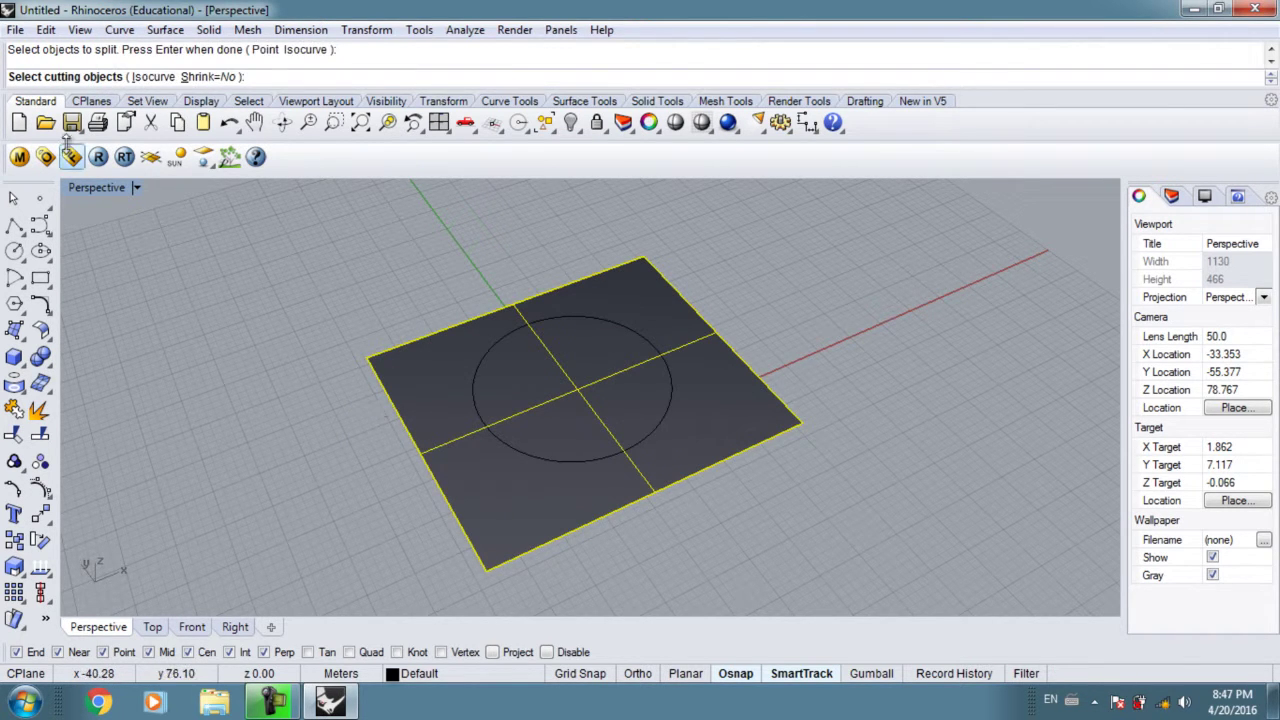
{"action": "left_click", "coordinate": [543, 462]}
{"action": "key", "text": "Return"}
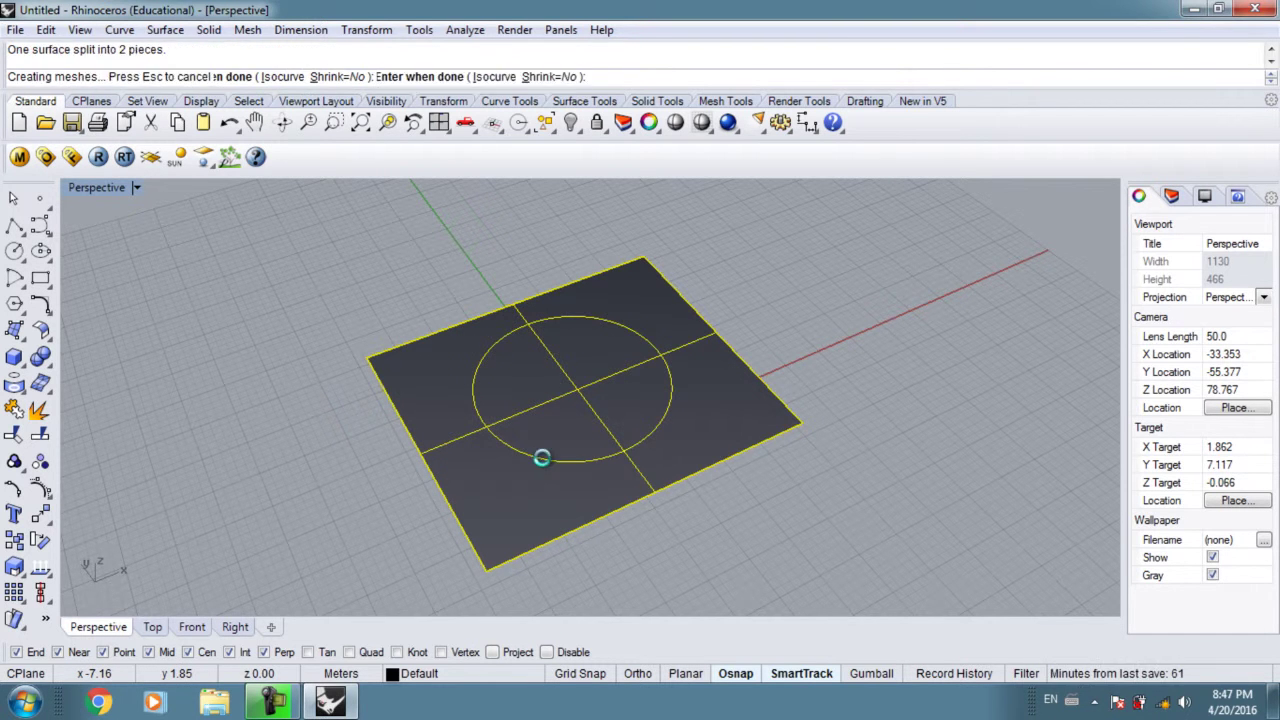
- Move the circular piece out of the square surface so it lies beside it
{"action": "left_click_drag", "start_coordinate": [587, 411], "coordinate": [470, 262]}
{"action": "right_click_drag", "start_coordinate": [571, 400], "coordinate": [665, 420]}
{"action": "right_click_drag", "start_coordinate": [565, 350], "coordinate": [627, 428]}
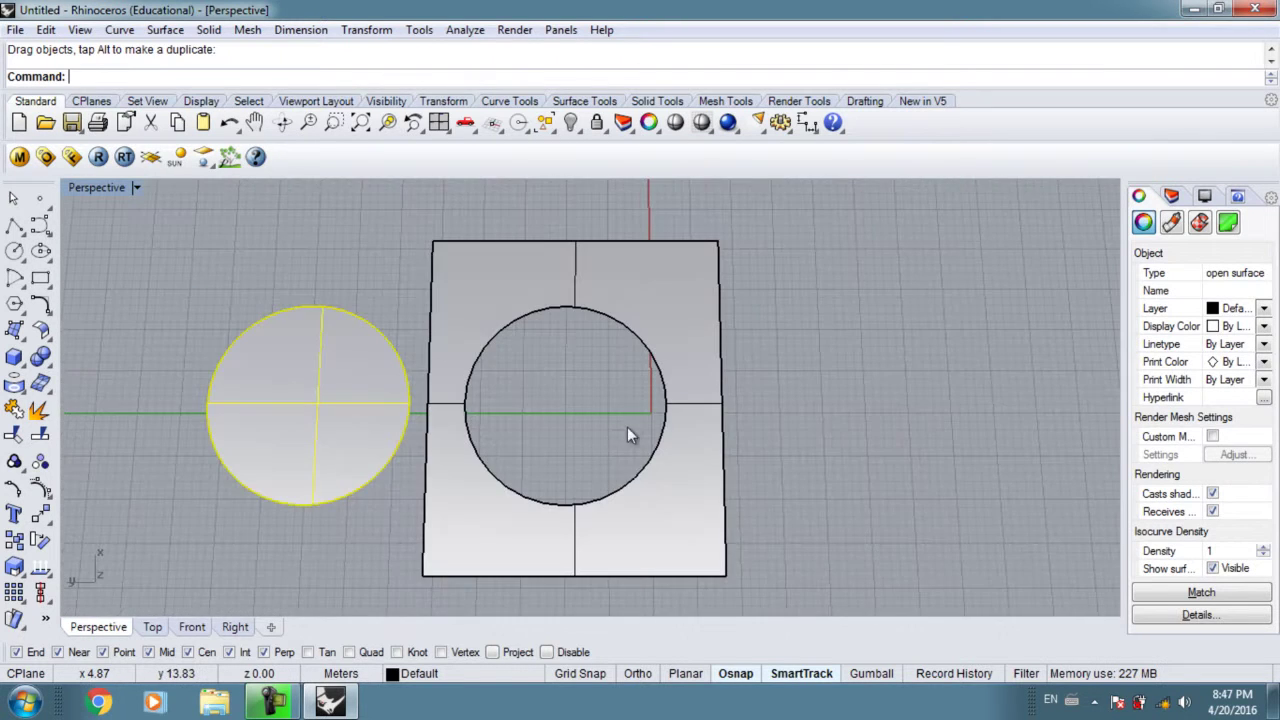
{"action": "key", "text": "Escape"}
- Draw a small heart-shaped closed control-point curve of degree 3 on the surface, between the circular hole and the nearby corner
{"action": "right_click_drag", "start_coordinate": [584, 518], "coordinate": [531, 452]}
{"action": "left_click", "coordinate": [40, 228]}
{"action": "left_click", "coordinate": [371, 421]}
{"action": "left_click", "coordinate": [415, 399]}
{"action": "left_click", "coordinate": [418, 449]}
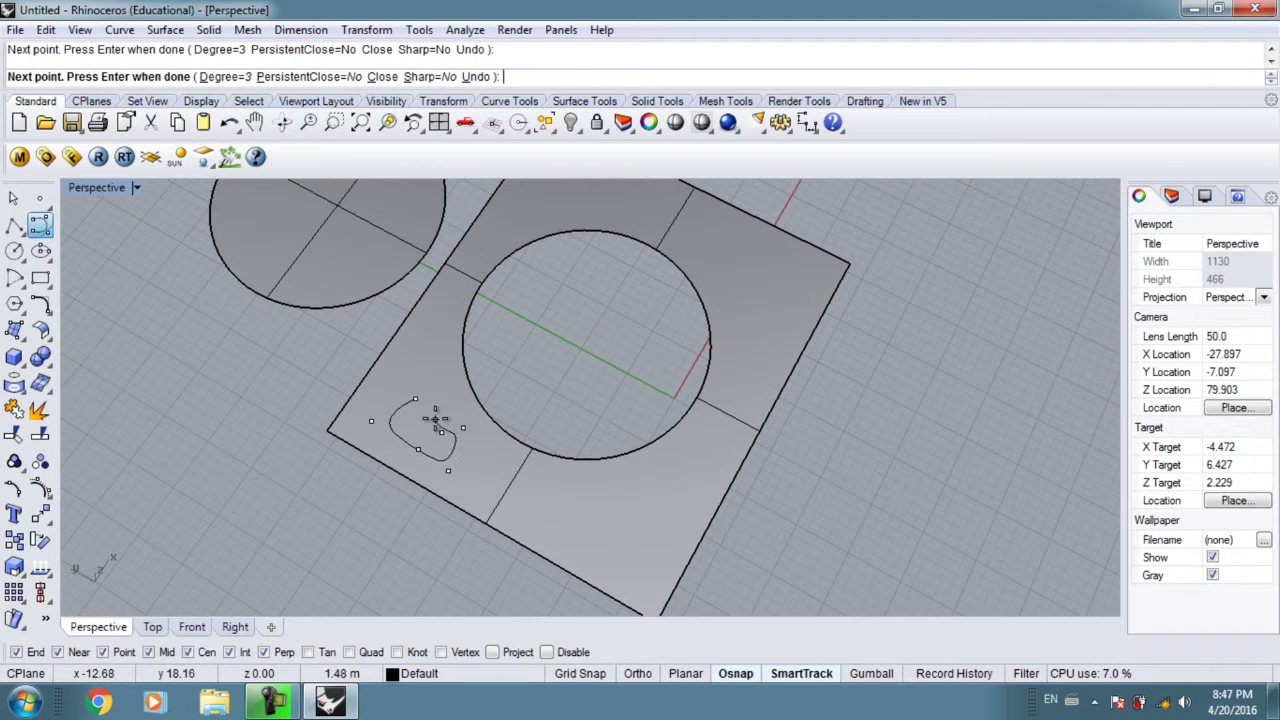
{"action": "left_click", "coordinate": [441, 432]}
{"action": "key", "text": "Return"}
- Split the perforated square surface using the small heart-shaped curve as the cutting object
{"action": "right_click_drag", "start_coordinate": [461, 445], "coordinate": [442, 417], "text": "shift"}
{"action": "left_click", "coordinate": [518, 481]}
{"action": "type", "text": "S"}
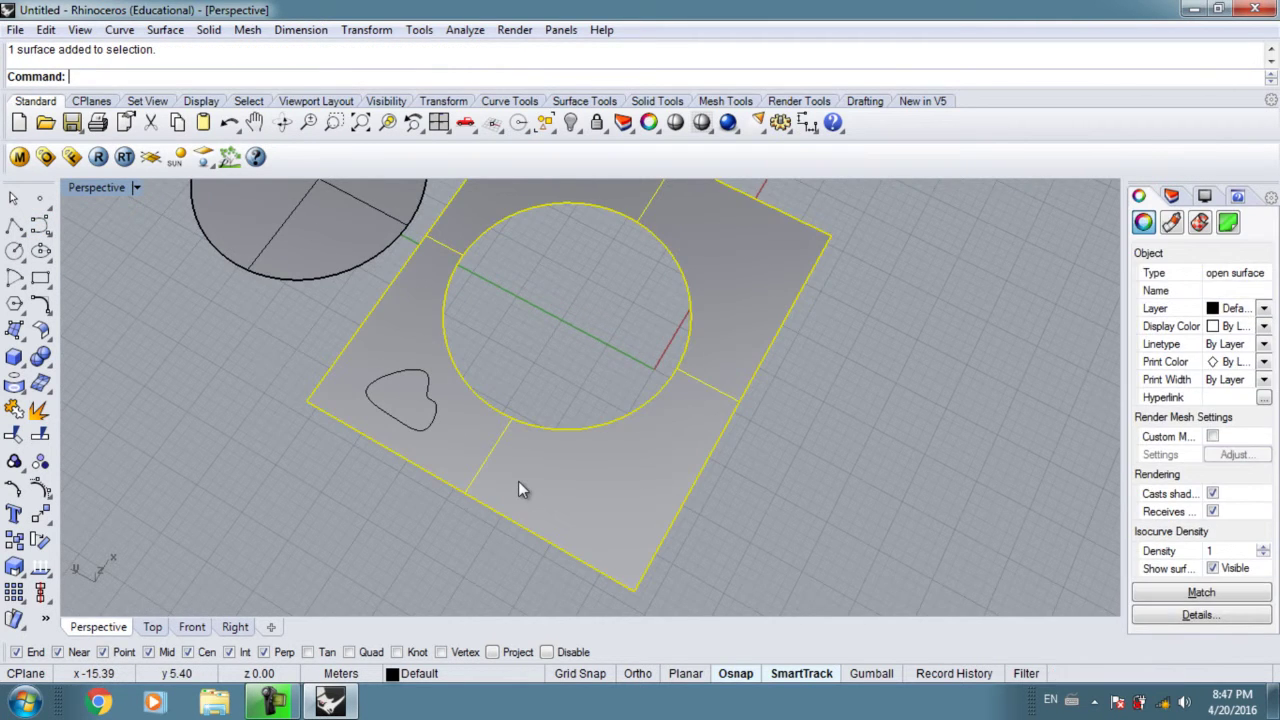
{"action": "type", "text": "plit"}
{"action": "key", "text": "Return"}
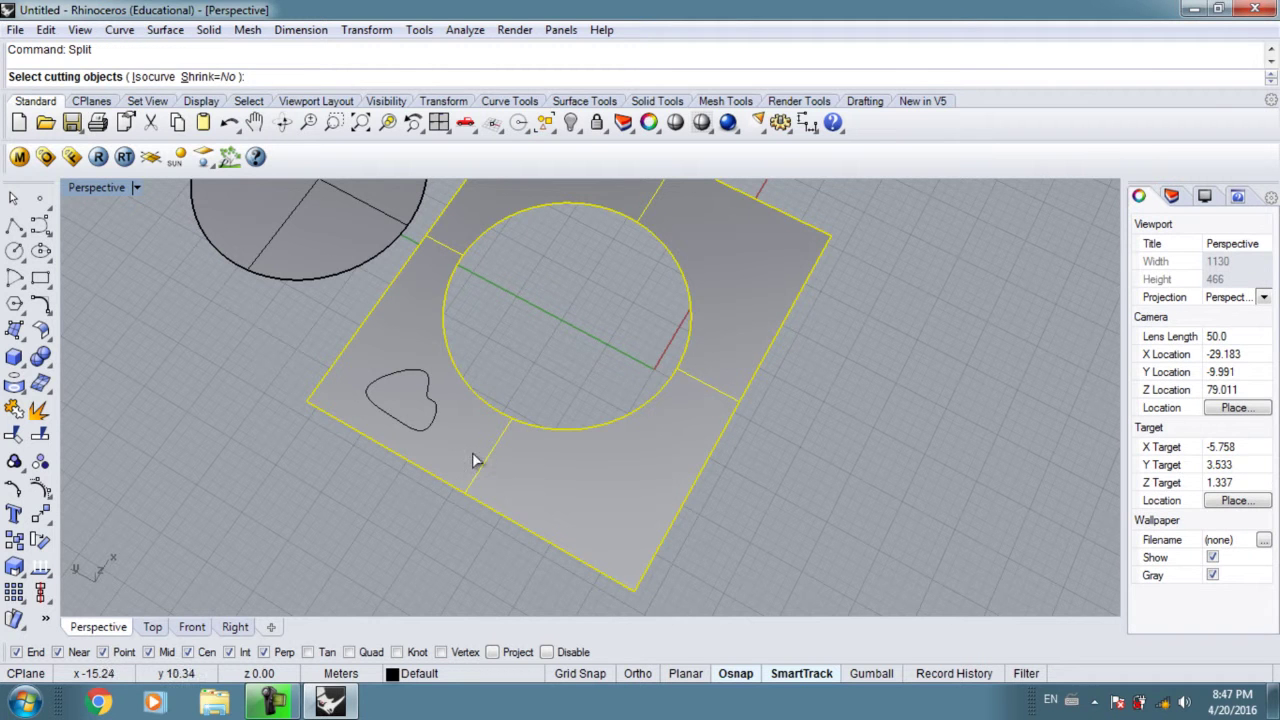
{"action": "left_click", "coordinate": [424, 436]}
{"action": "key", "text": "Return"}
- Move the small heart-shaped piece out of the square surface to a spot near the circular piece
{"action": "left_click", "coordinate": [409, 414]}
{"action": "left_click_drag", "start_coordinate": [409, 414], "coordinate": [200, 315]}
{"action": "mouse_move", "coordinate": [221, 360]}
{"action": "right_mouse_down"}
{"action": "mouse_move", "coordinate": [294, 330]}
{"action": "mouse_move", "coordinate": [570, 281]}
{"action": "right_mouse_up"}
{"action": "right_click_drag", "start_coordinate": [684, 404], "coordinate": [630, 437]}
{"action": "scroll", "coordinate": [620, 430], "scroll_direction": "down", "scroll_amount": 6}
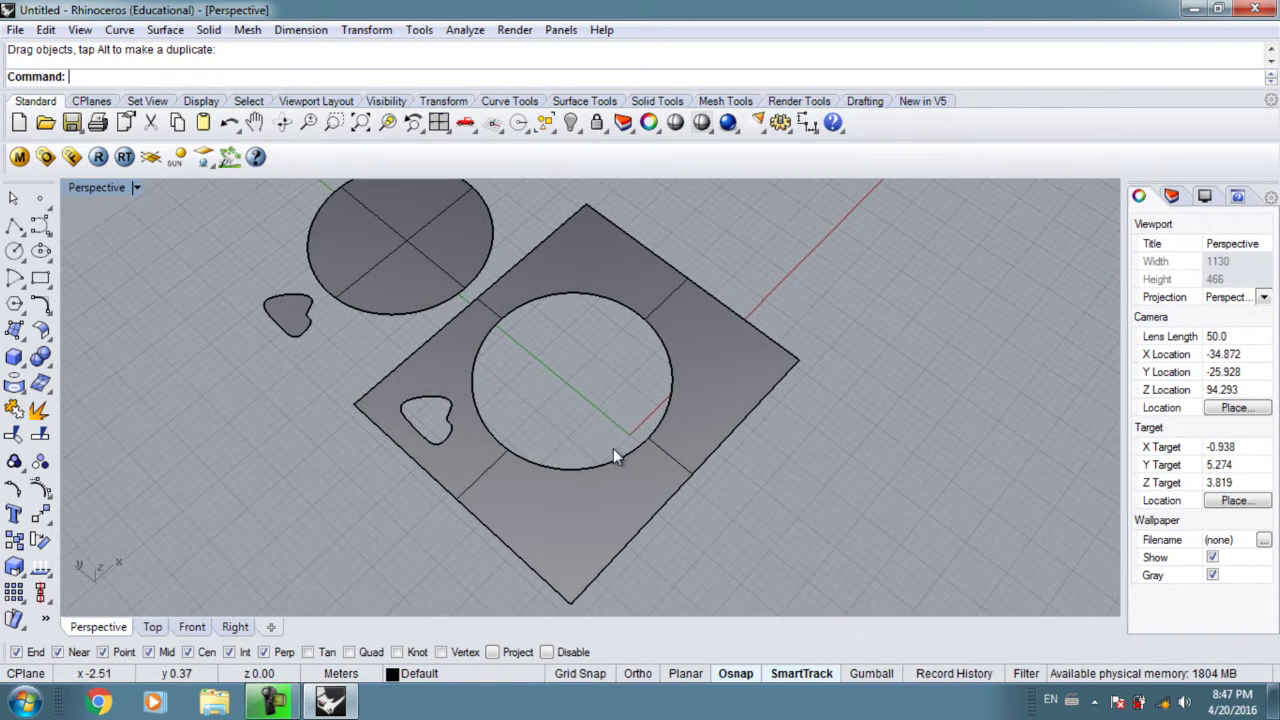
{"action": "right_click_drag", "start_coordinate": [539, 381], "coordinate": [542, 378], "text": "shift"}
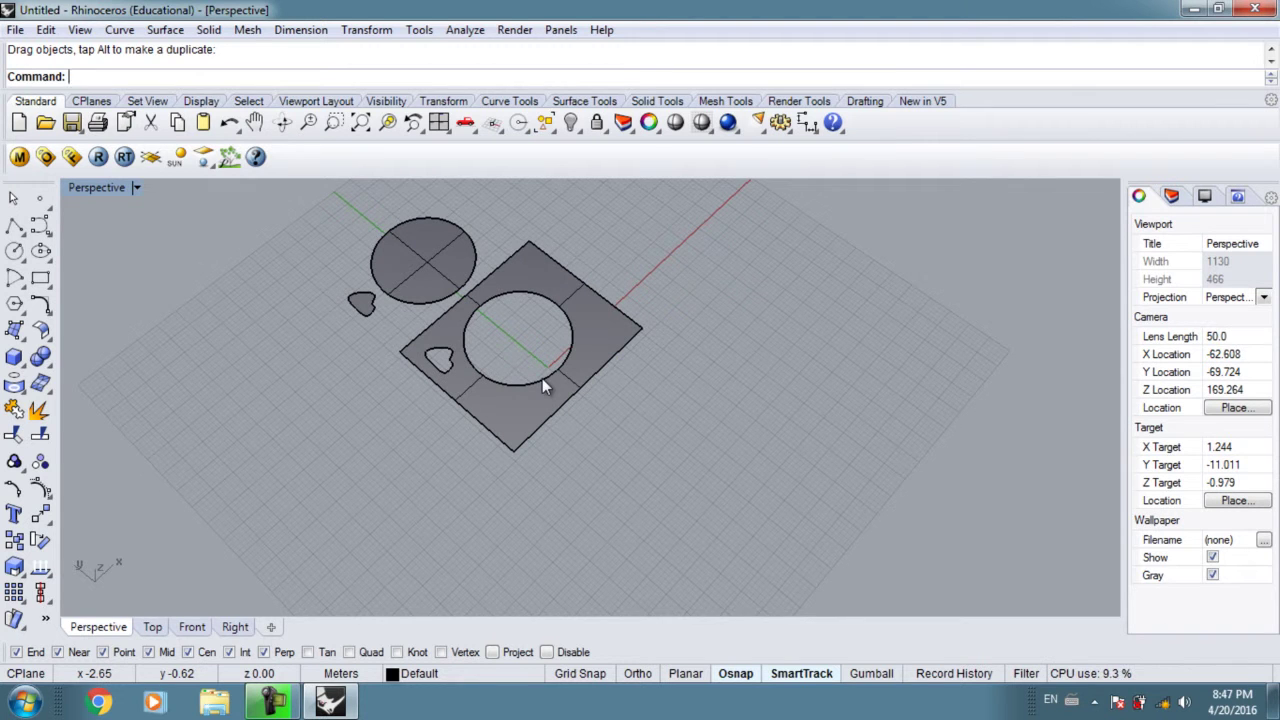
{"action": "scroll", "coordinate": [493, 418], "scroll_direction": "up", "scroll_amount": 4}
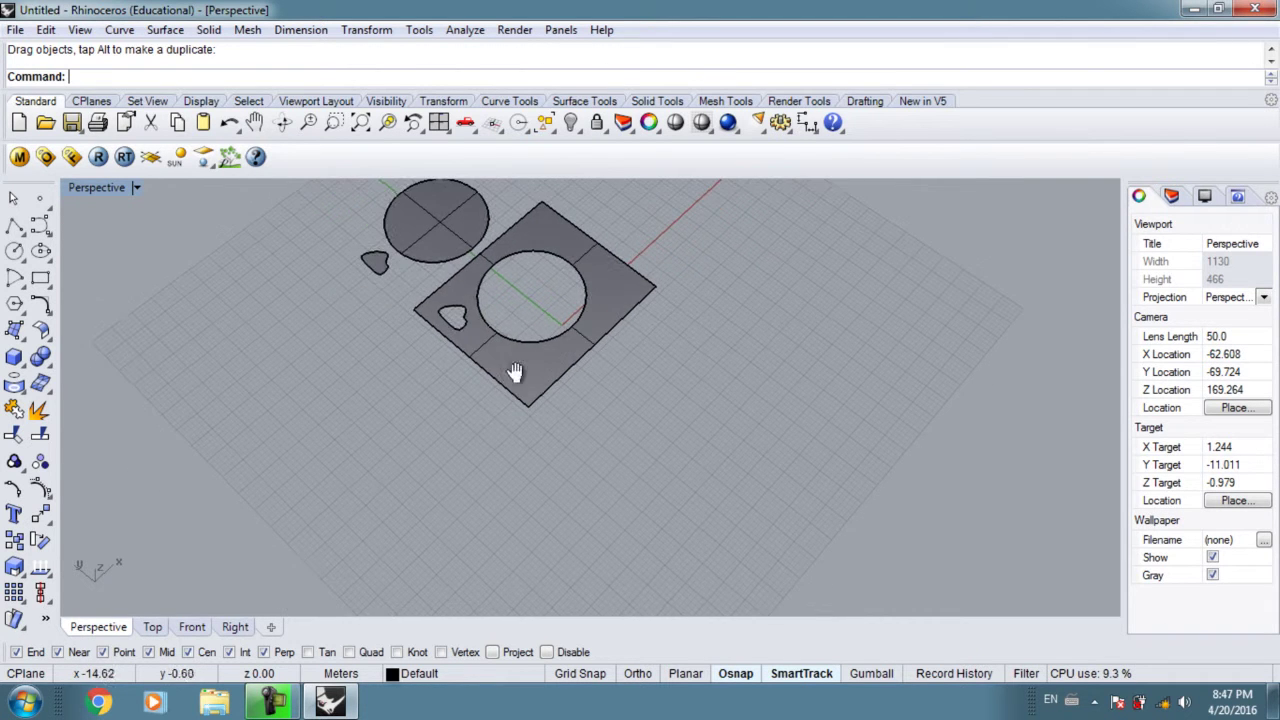
{"action": "right_click_drag", "start_coordinate": [541, 404], "coordinate": [600, 455], "text": "shift"}
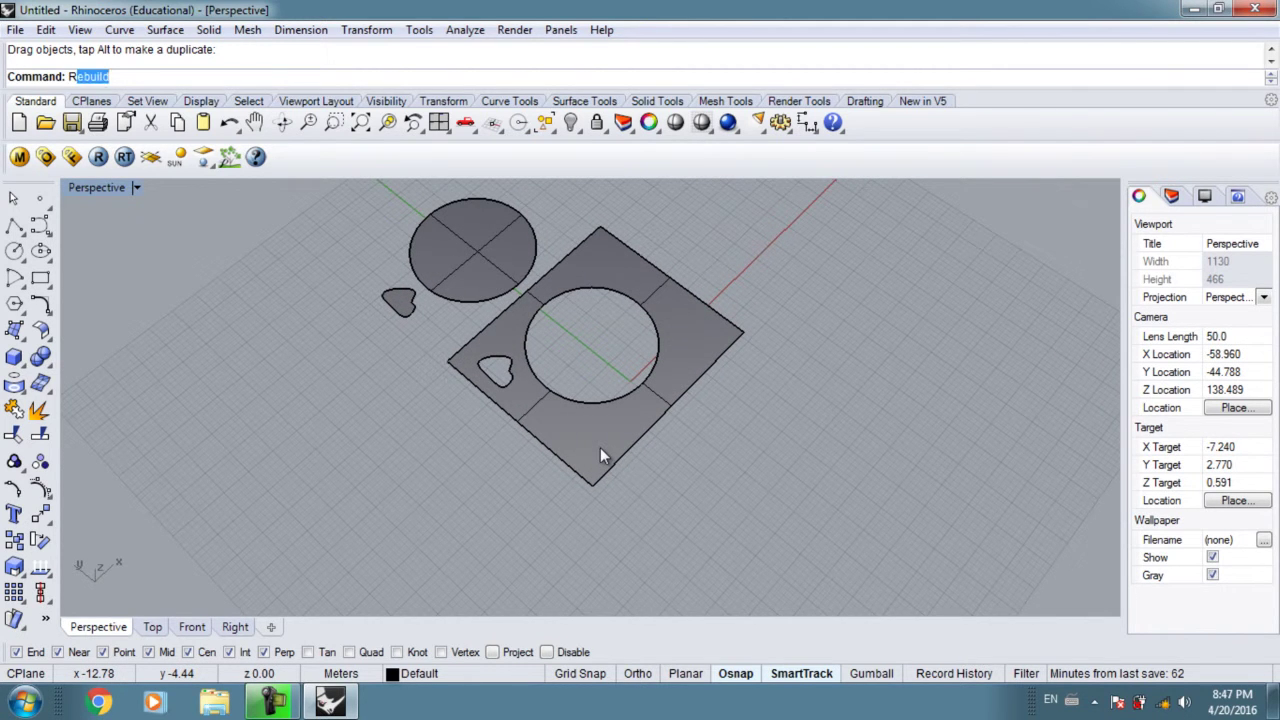
- Rotate the perforated square surface upright with Rotate3D by 270 degrees, using its edge nearest the heart-shaped hole as the axis
{"action": "type", "text": "t"}
{"action": "key", "text": "Return"}
{"action": "left_click", "coordinate": [600, 455]}
{"action": "key", "text": "Return"}
{"action": "left_click", "coordinate": [593, 485]}
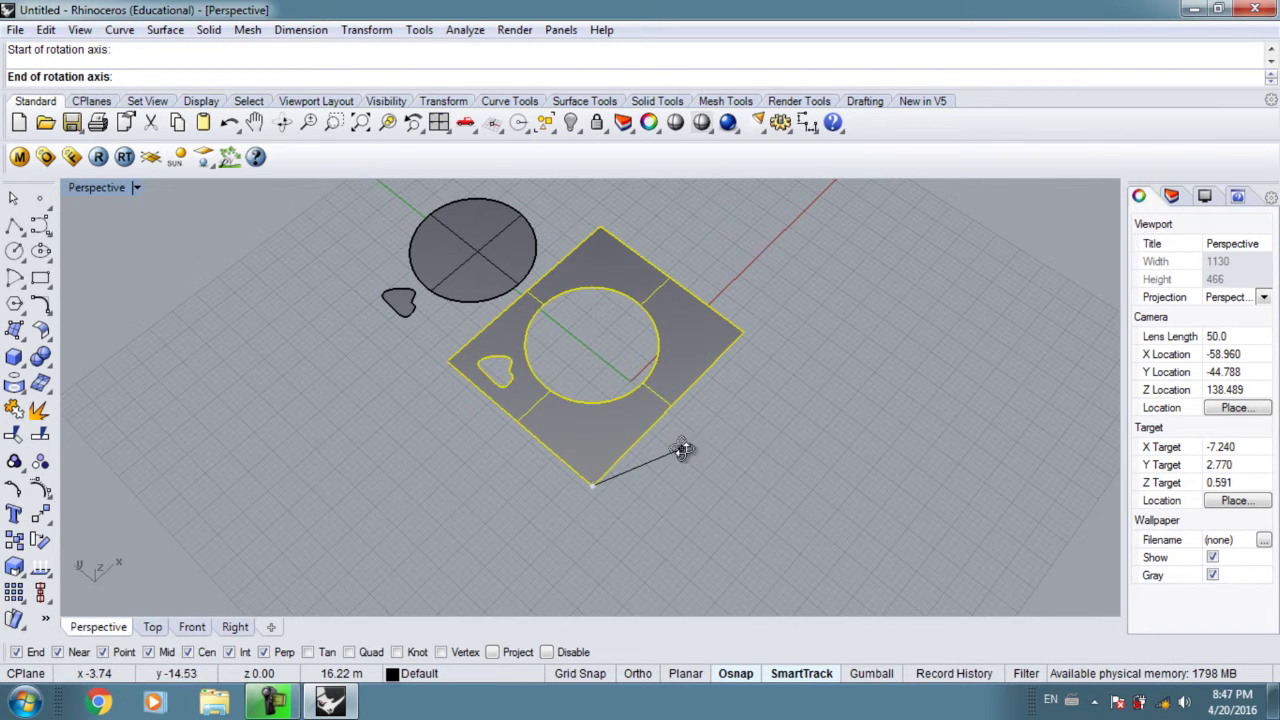
{"action": "right_click_drag", "start_coordinate": [686, 441], "coordinate": [674, 409]}
{"action": "scroll", "coordinate": [349, 217], "scroll_direction": "up", "scroll_amount": 3}
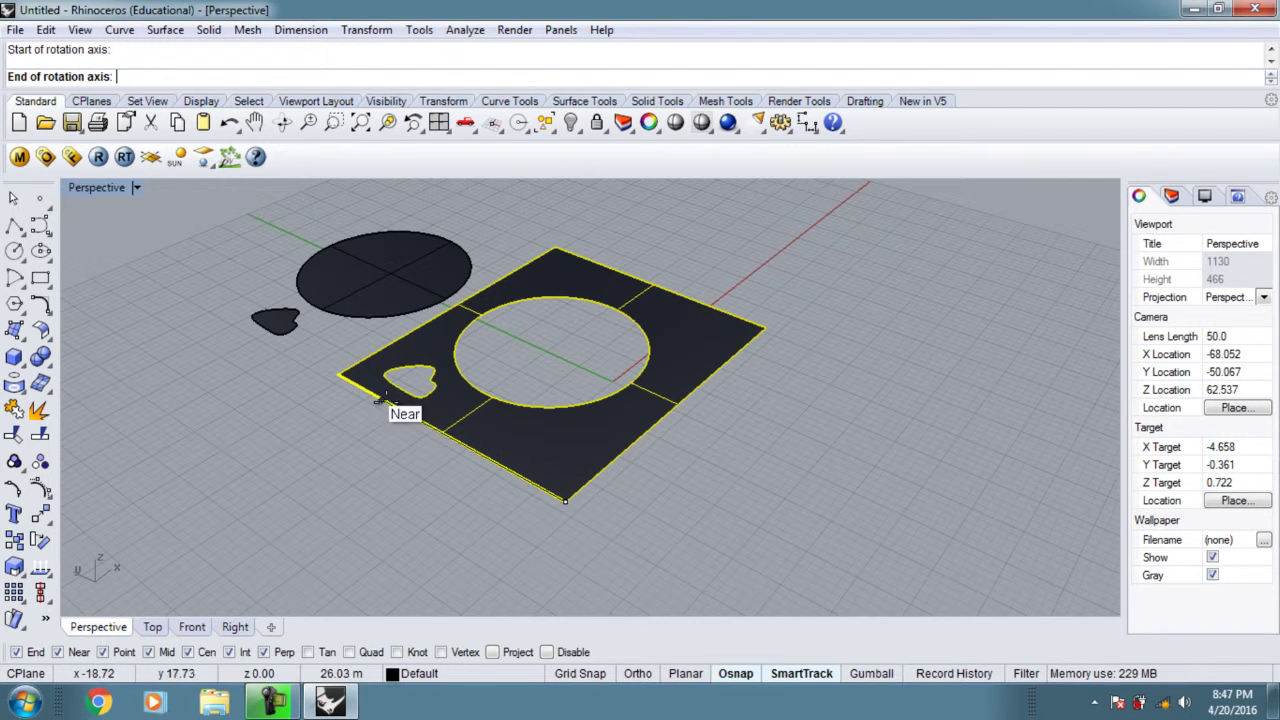
{"action": "right_click_drag", "start_coordinate": [443, 380], "coordinate": [545, 480]}
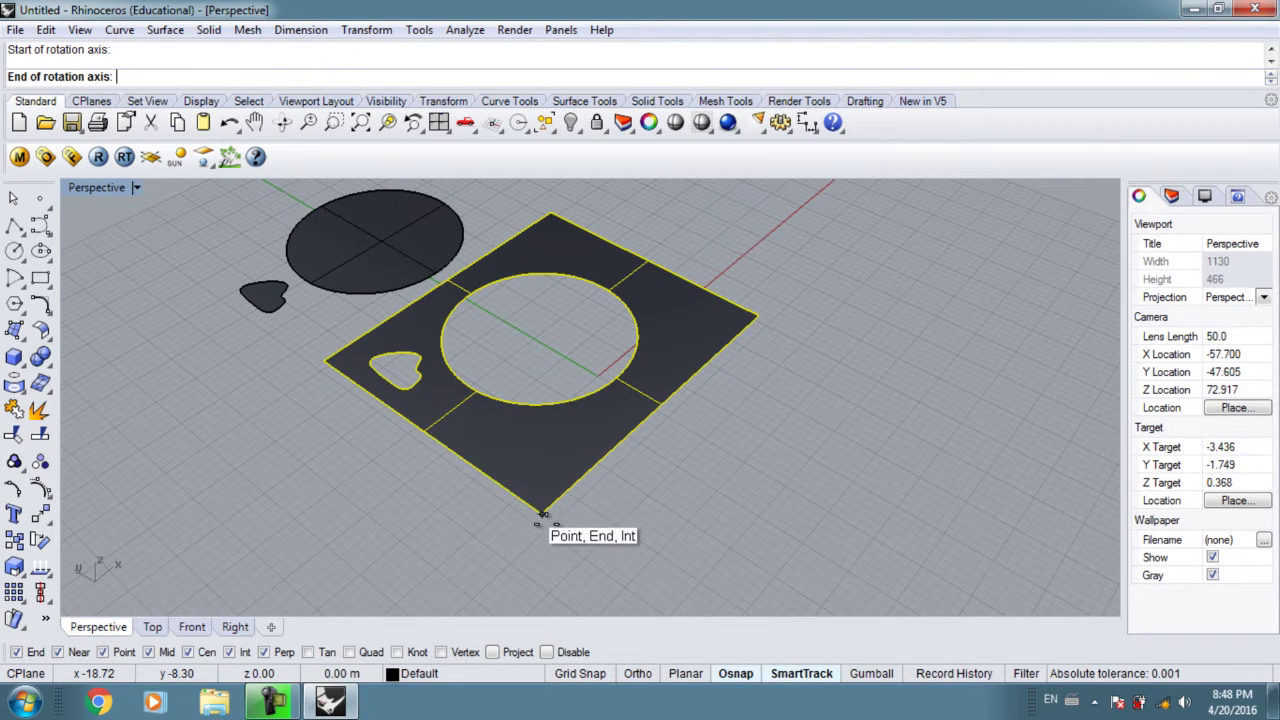
{"action": "left_click", "coordinate": [323, 360]}
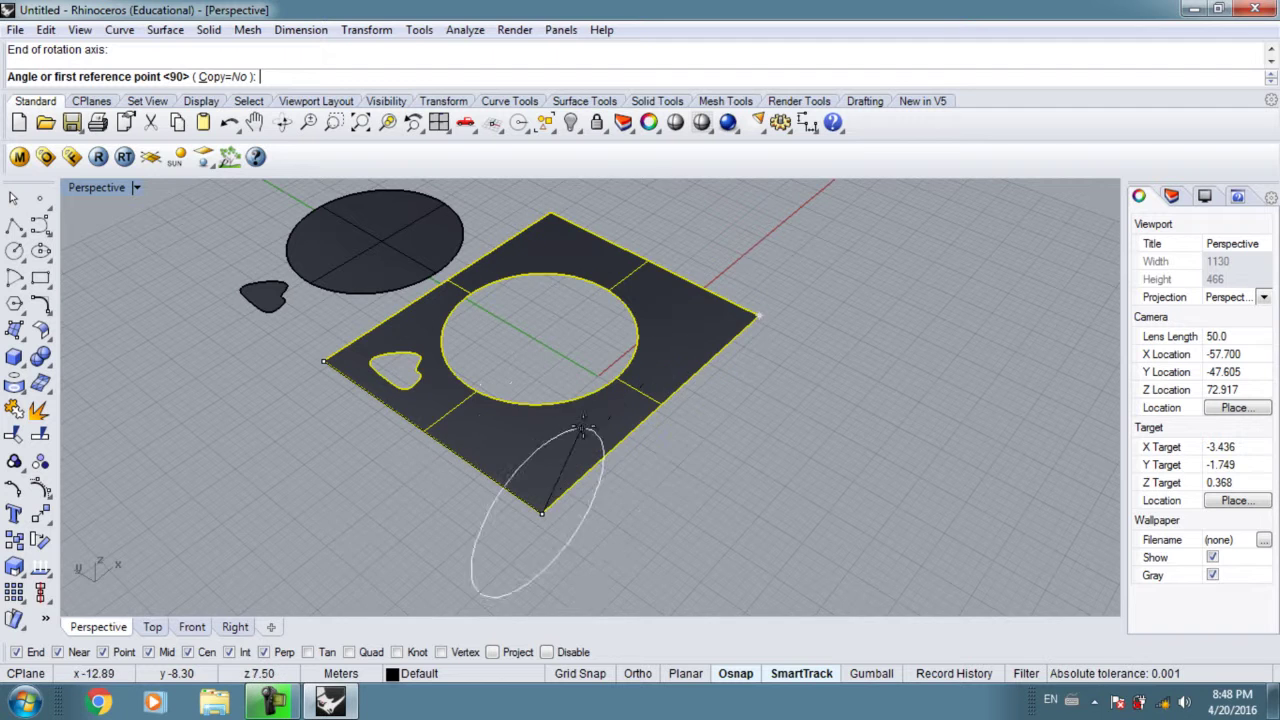
{"action": "left_click", "coordinate": [760, 316]}
{"action": "scroll", "coordinate": [586, 380], "scroll_direction": "down", "scroll_amount": 3}
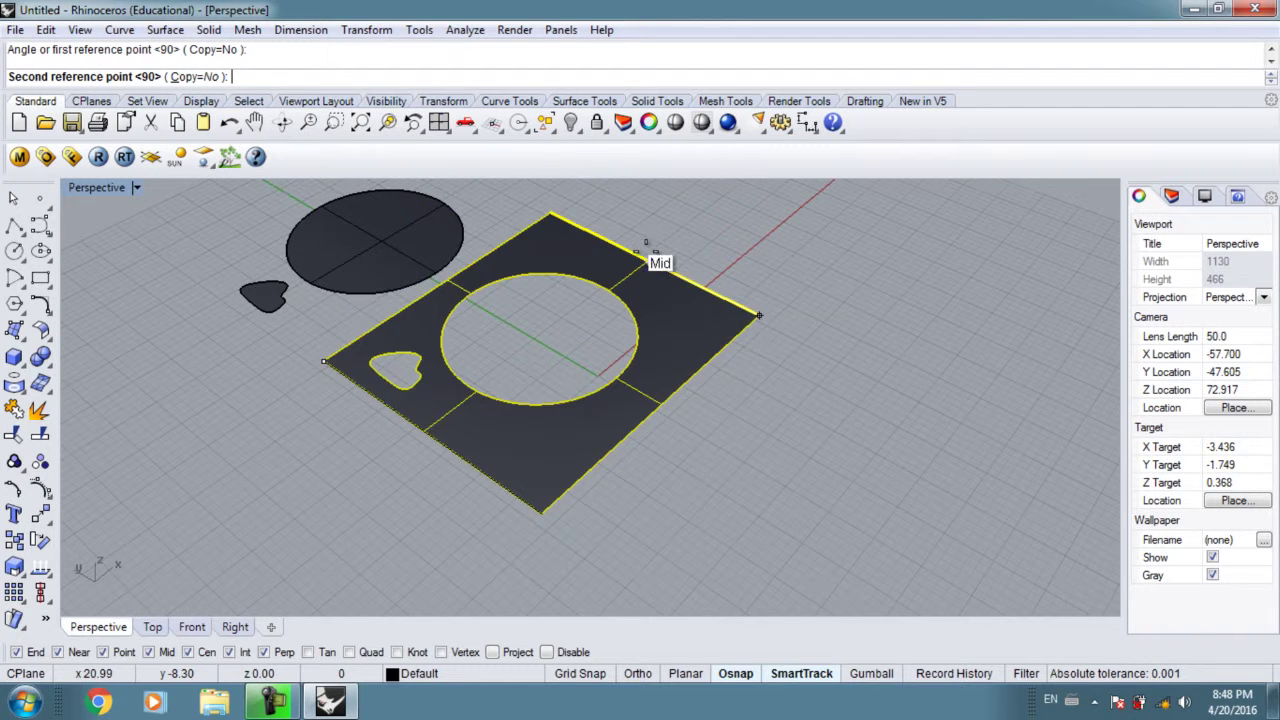
{"action": "key", "text": "shift"}
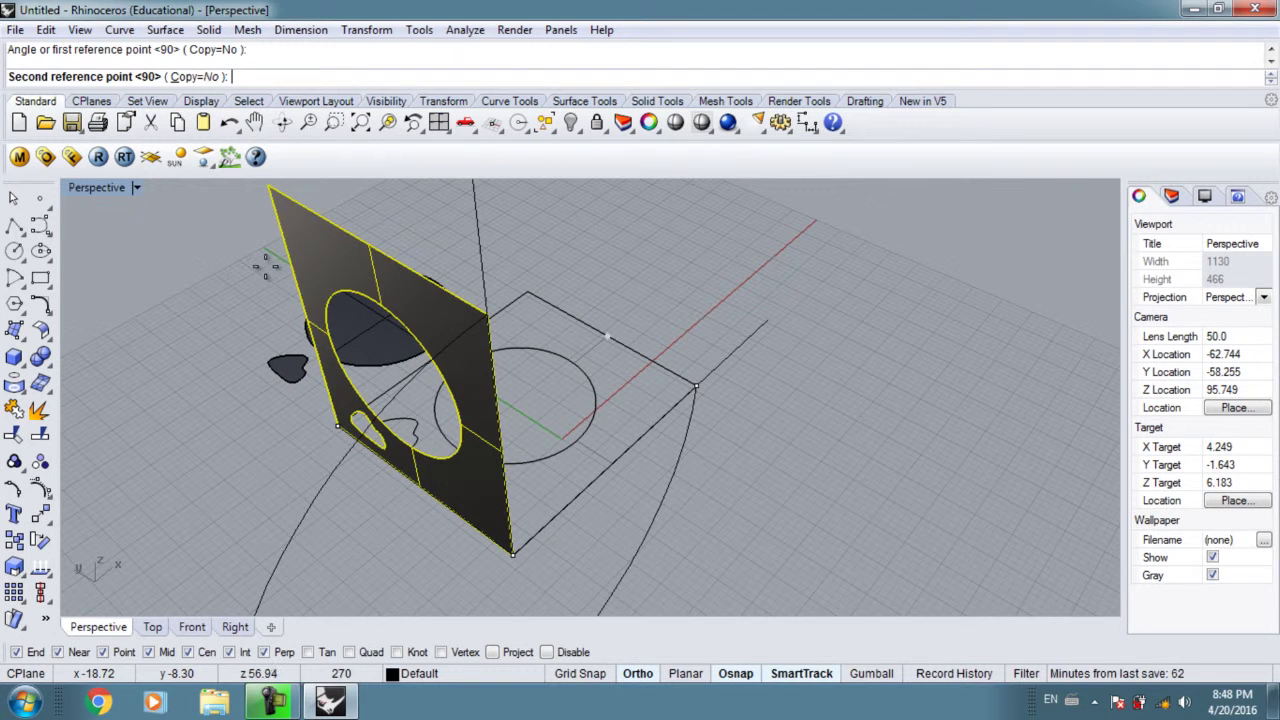
{"action": "left_click", "coordinate": [259, 266]}
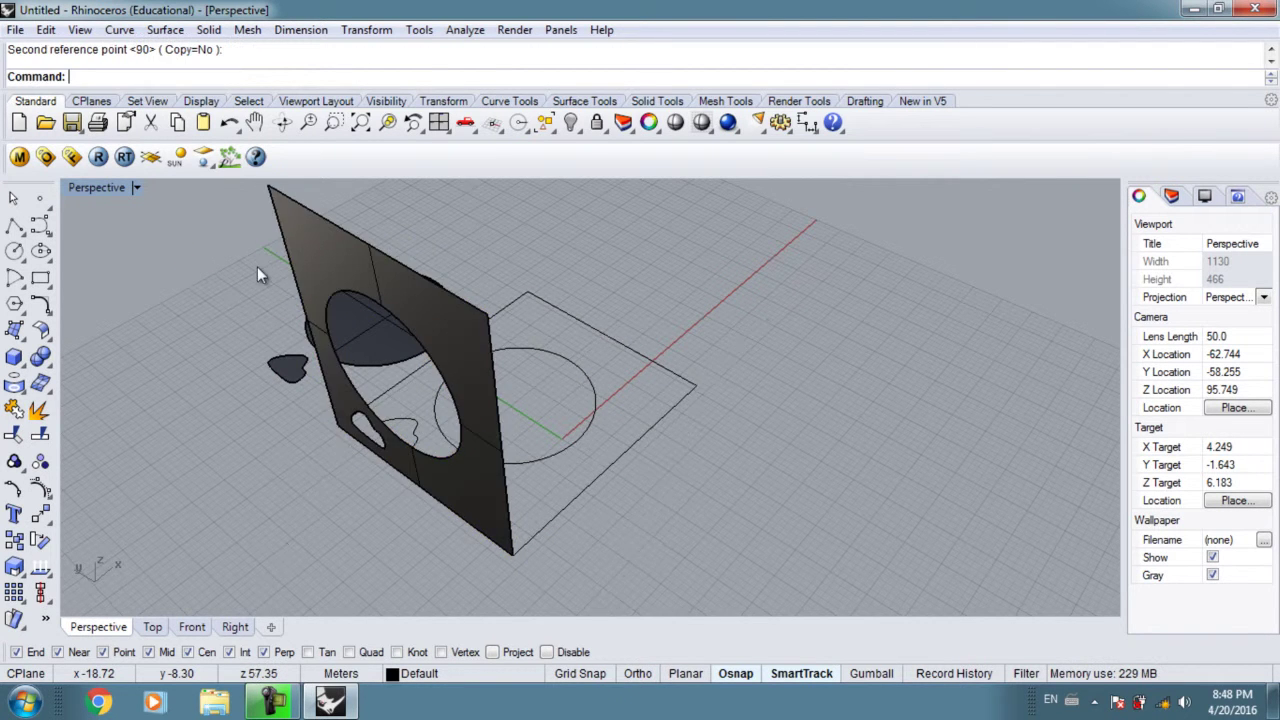
- Draw a six-sided polygon on the empty grid beside the square outline and fill it with a planar surface
{"action": "scroll", "coordinate": [382, 364], "scroll_direction": "down", "scroll_amount": 4}
{"action": "right_click_drag", "start_coordinate": [382, 364], "coordinate": [407, 294]}
{"action": "scroll", "coordinate": [441, 363], "scroll_direction": "down", "scroll_amount": 2}
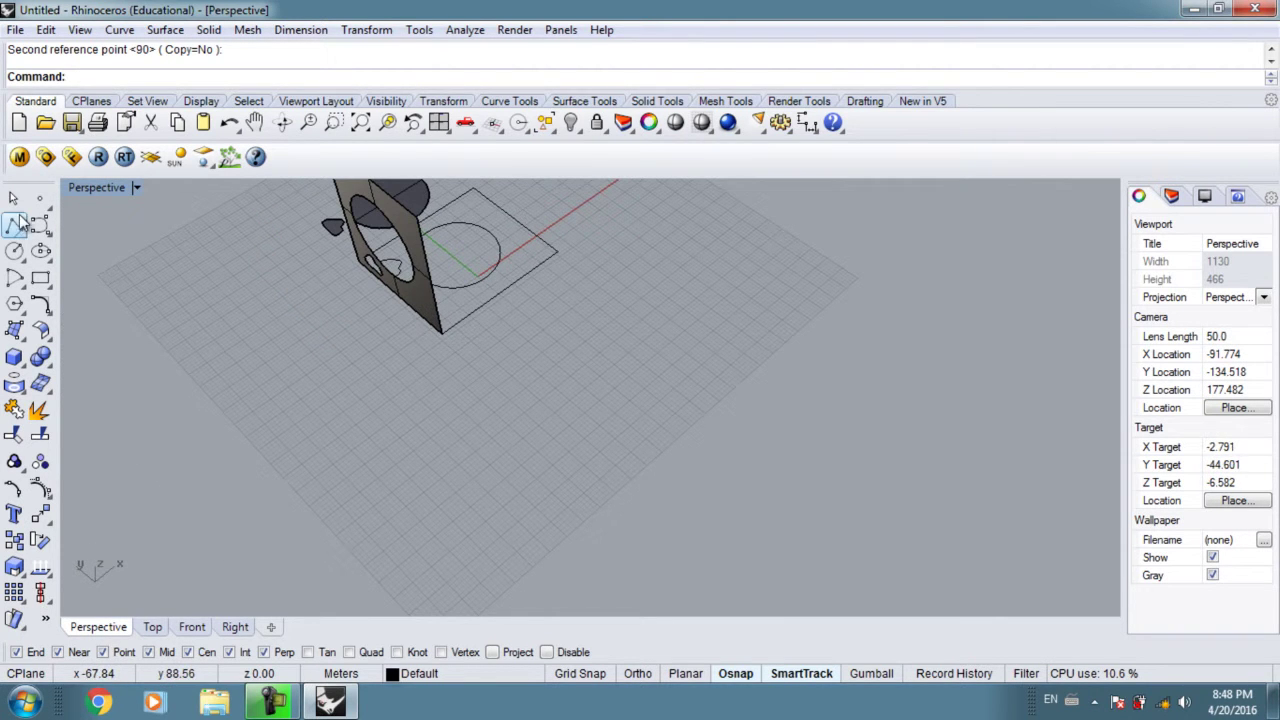
{"action": "left_click", "coordinate": [15, 305]}
{"action": "left_click", "coordinate": [617, 300]}
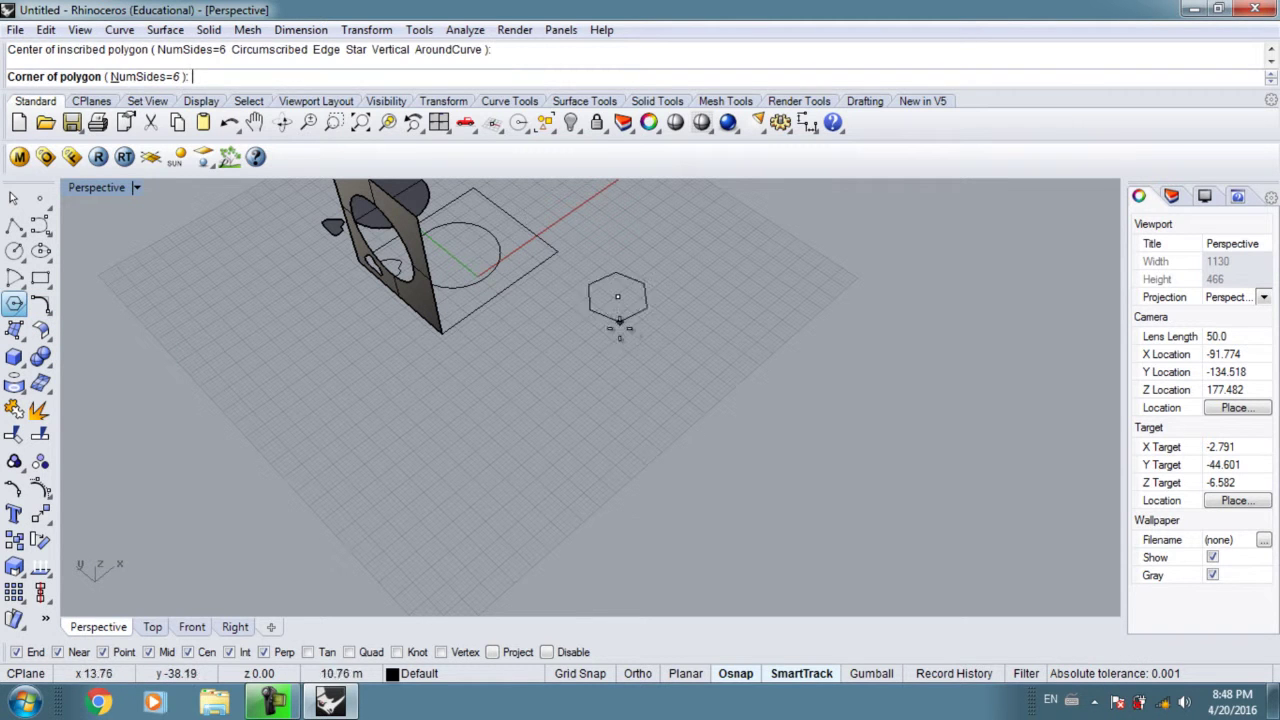
{"action": "left_click", "coordinate": [617, 388]}
{"action": "left_click_drag", "start_coordinate": [617, 388], "coordinate": [631, 428]}
{"action": "type", "text": "PlanarSrf"}
{"action": "key", "text": "Return"}
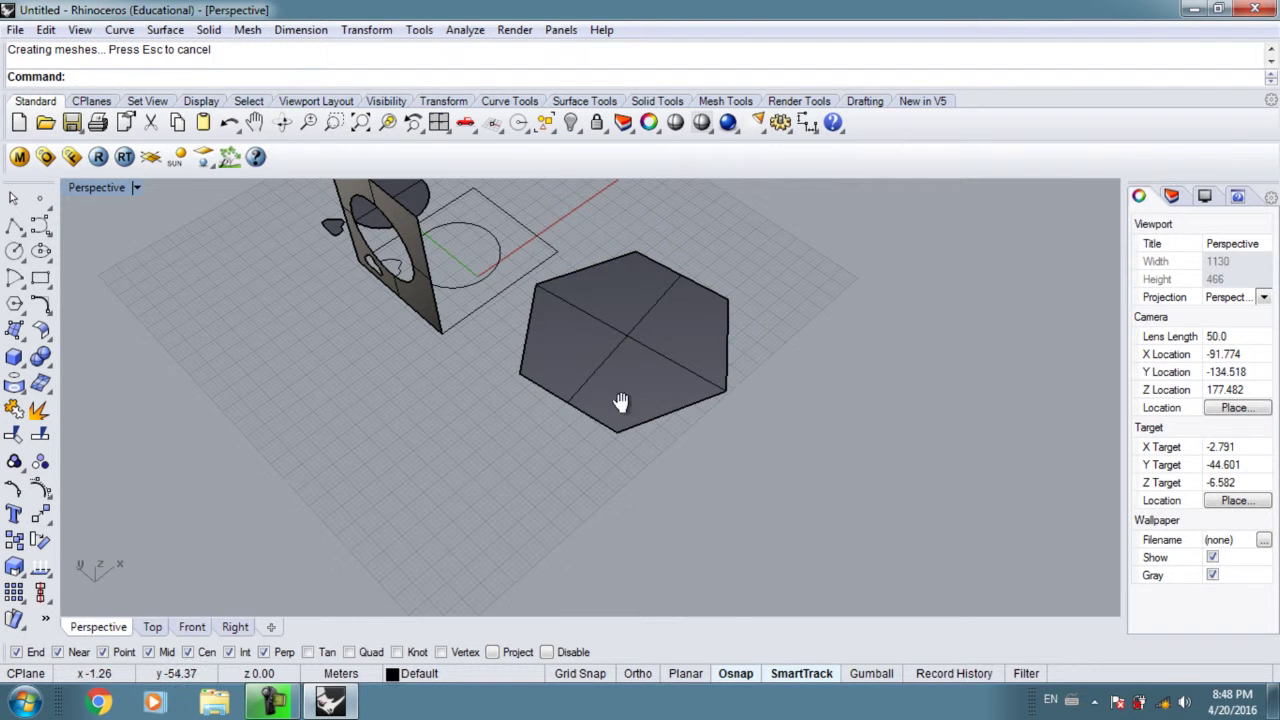
- Rotate the hexagonal surface and its outline slightly within the ground plane about one corner using the Rotate command
{"action": "right_click_drag", "start_coordinate": [667, 396], "coordinate": [579, 425], "text": "shift"}
{"action": "scroll", "coordinate": [579, 425], "scroll_direction": "up", "scroll_amount": 2}
{"action": "left_click_drag", "start_coordinate": [542, 487], "coordinate": [517, 495]}
{"action": "scroll", "coordinate": [488, 455], "scroll_direction": "up", "scroll_amount": 4}
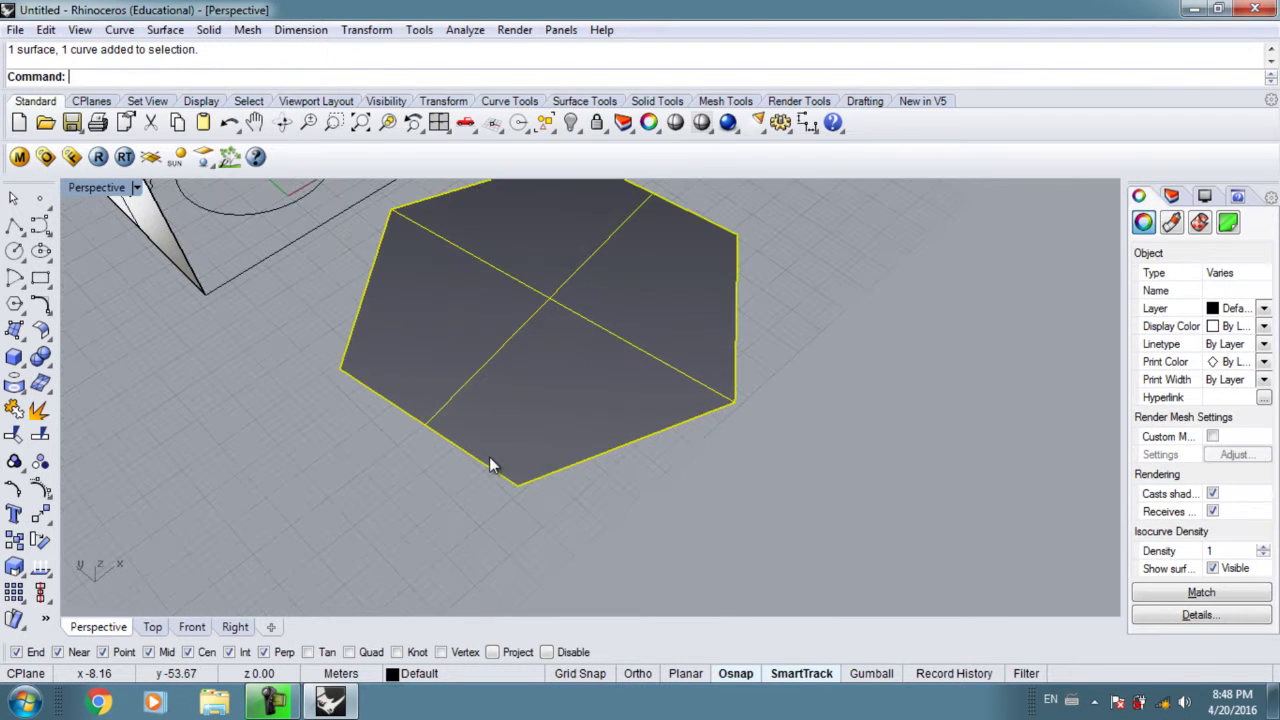
{"action": "scroll", "coordinate": [685, 444], "scroll_direction": "down", "scroll_amount": 4}
{"action": "right_click_drag", "start_coordinate": [653, 432], "coordinate": [707, 478], "text": "shift"}
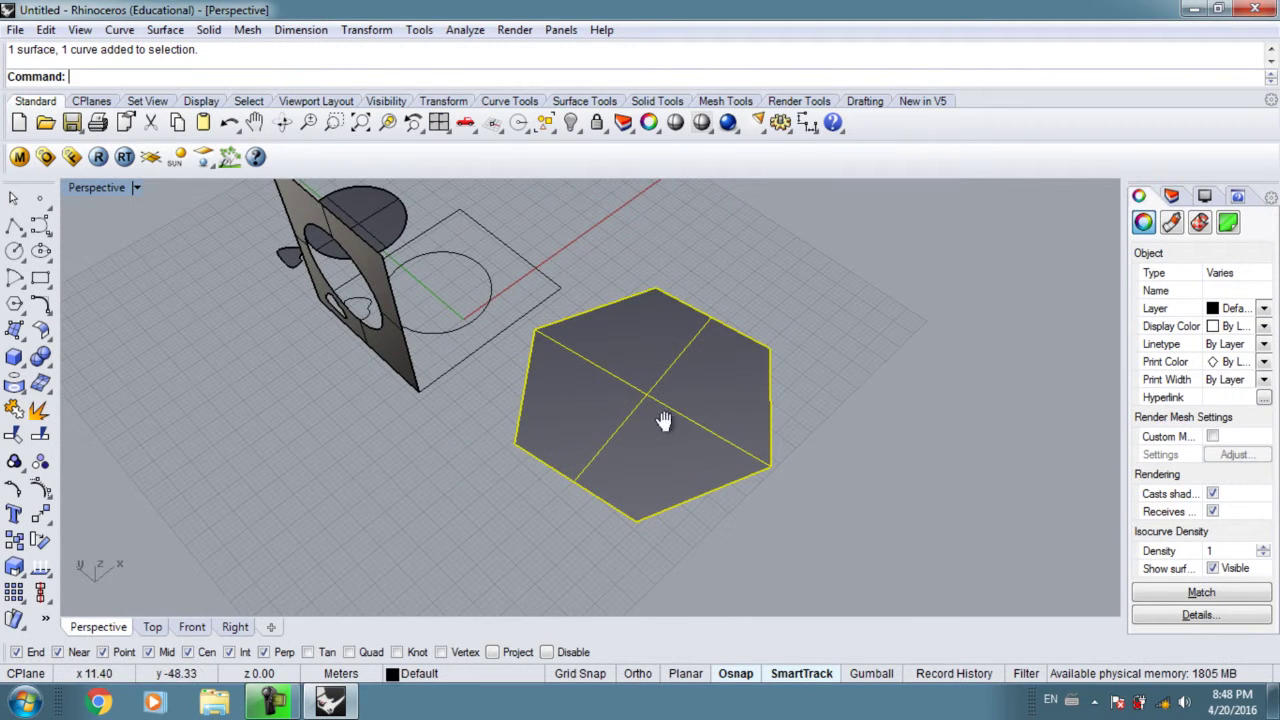
{"action": "right_click_drag", "start_coordinate": [663, 426], "coordinate": [627, 395], "text": "shift"}
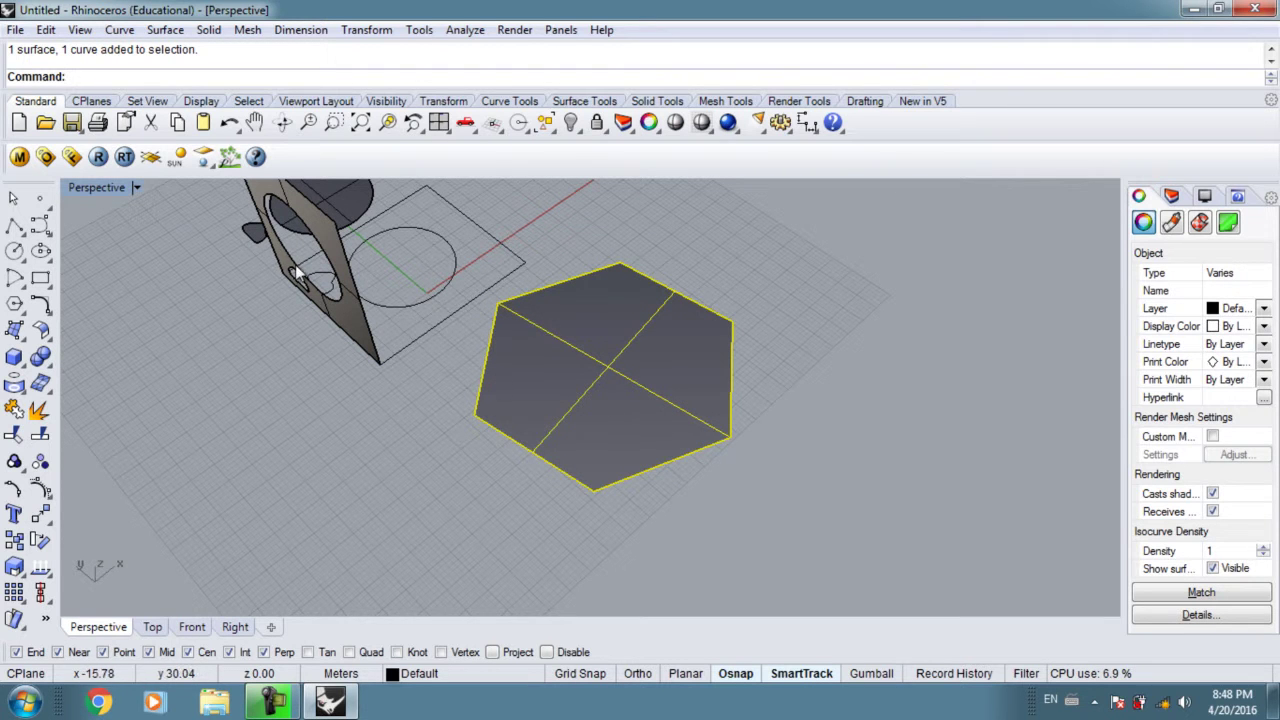
{"action": "type", "text": "Rotate3D"}
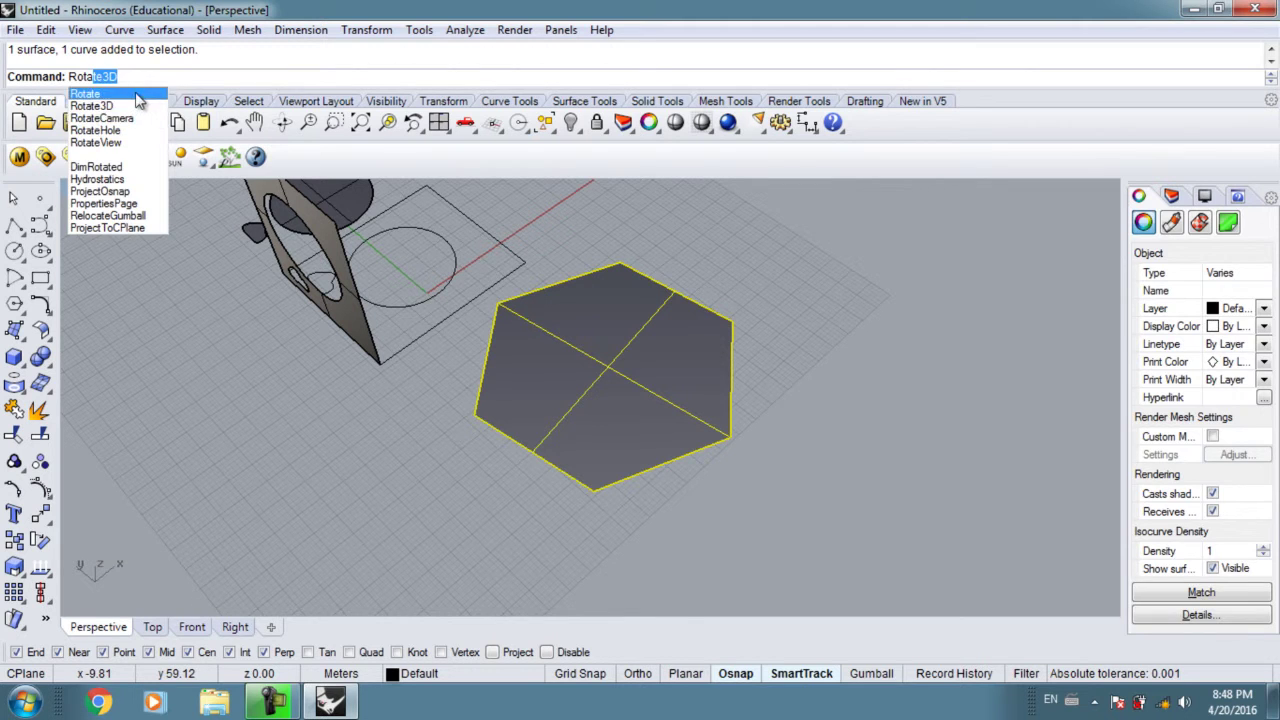
{"action": "left_click", "coordinate": [85, 93]}
{"action": "left_click", "coordinate": [474, 414]}
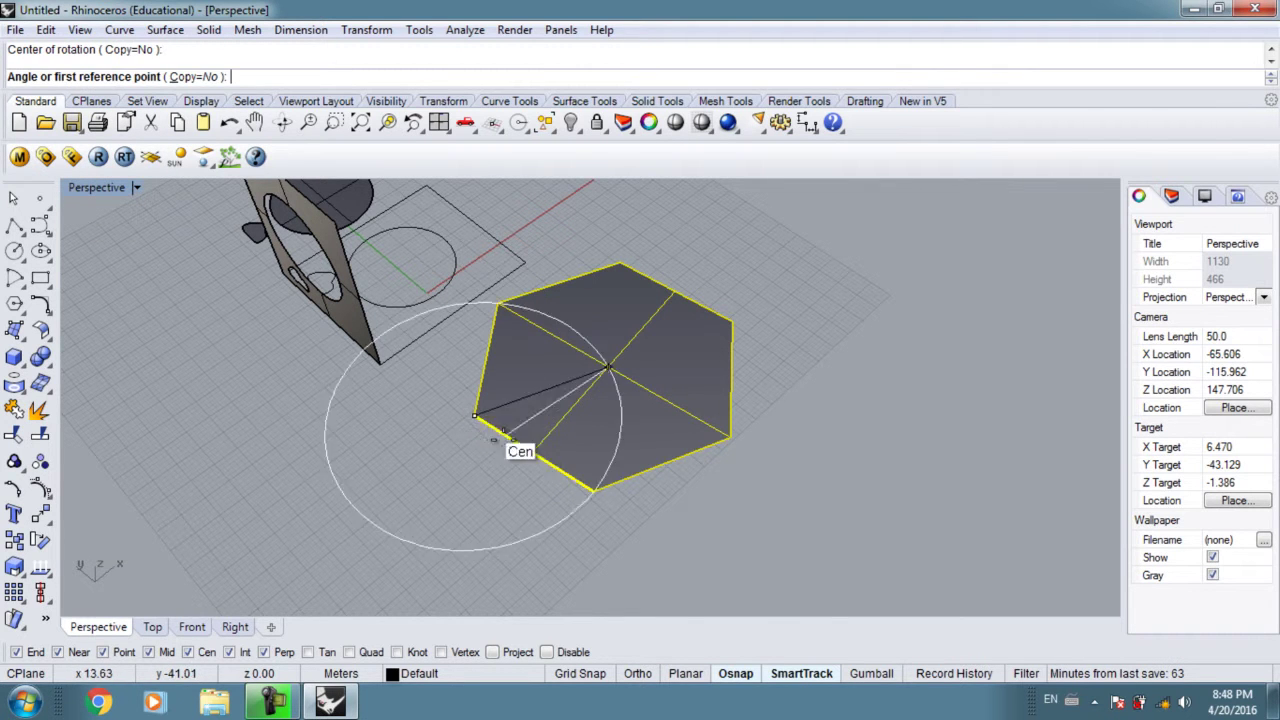
{"action": "left_click", "coordinate": [592, 489]}
{"action": "key", "text": "F8"}
{"action": "left_click", "coordinate": [576, 516]}
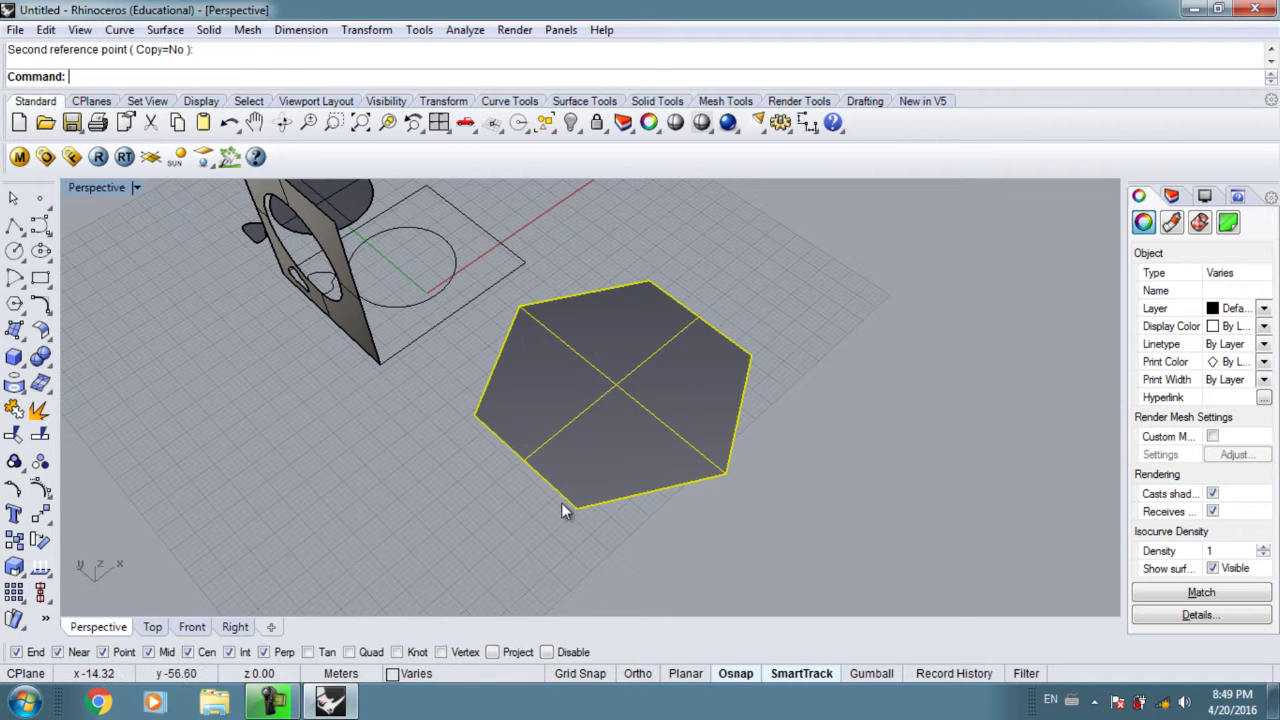
- Rotate the hexagonal surface and its outline upright with Rotate3D, using the front edge from the same corner as the axis
{"action": "right_click_drag", "start_coordinate": [562, 503], "coordinate": [480, 428], "text": "shift"}
{"action": "right_click_drag", "start_coordinate": [451, 307], "coordinate": [491, 335], "text": "shift"}
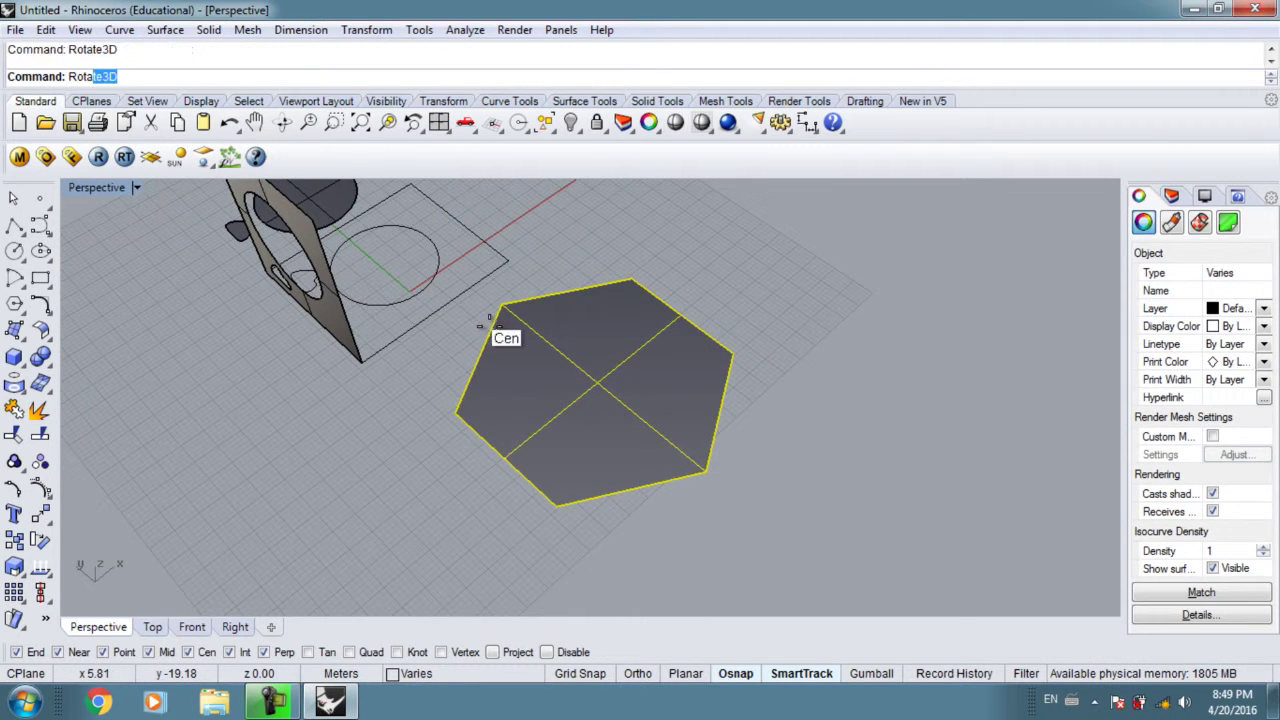
{"action": "key", "text": "Return"}
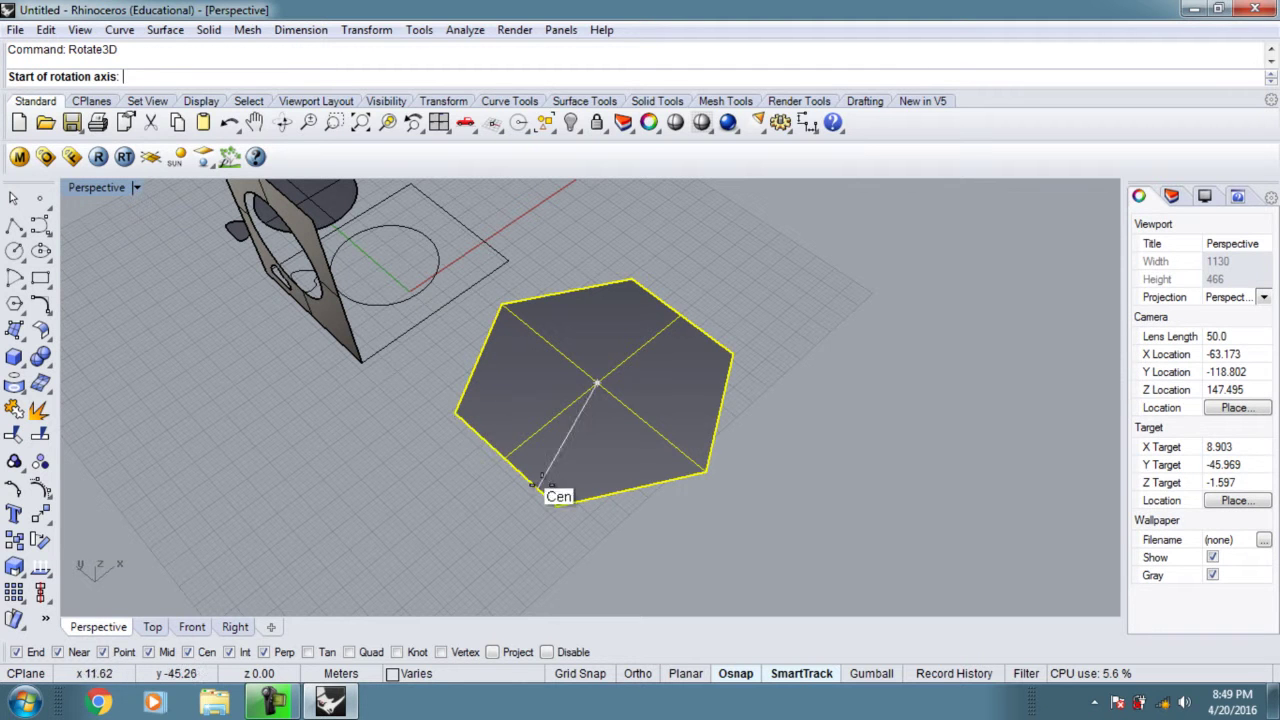
{"action": "left_click", "coordinate": [455, 413]}
{"action": "left_click", "coordinate": [557, 505]}
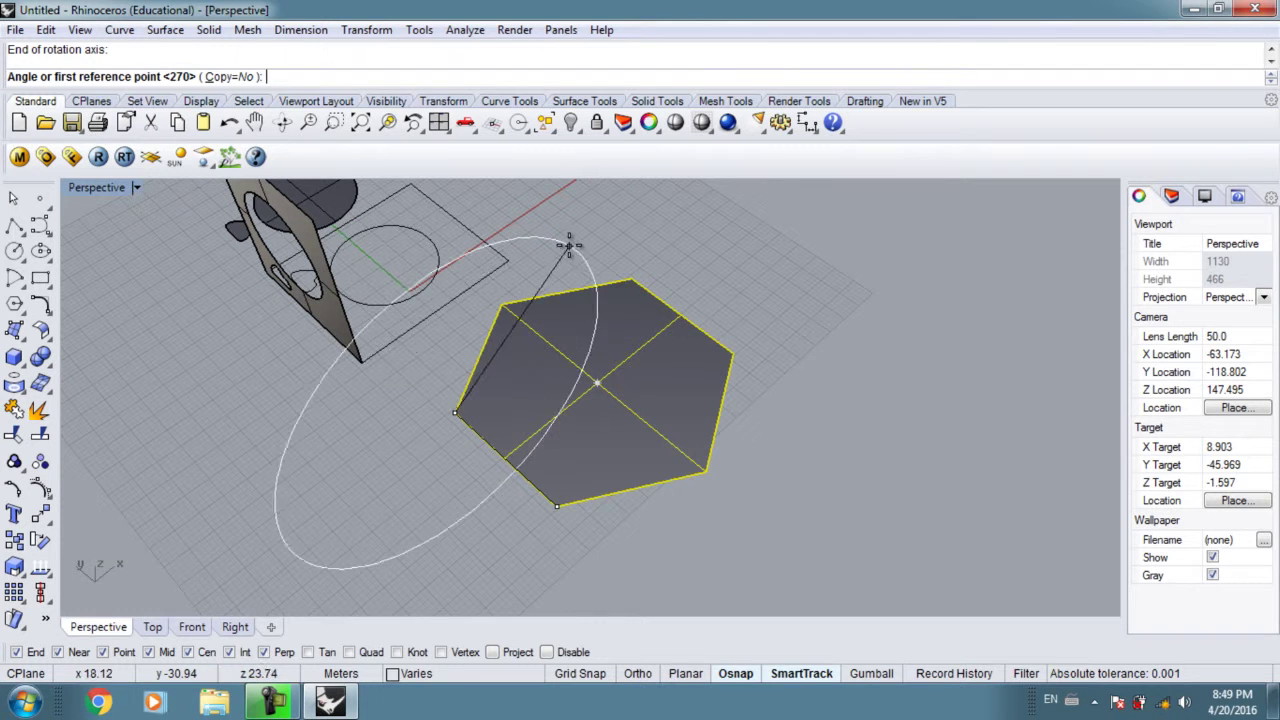
{"action": "left_click", "coordinate": [629, 280]}
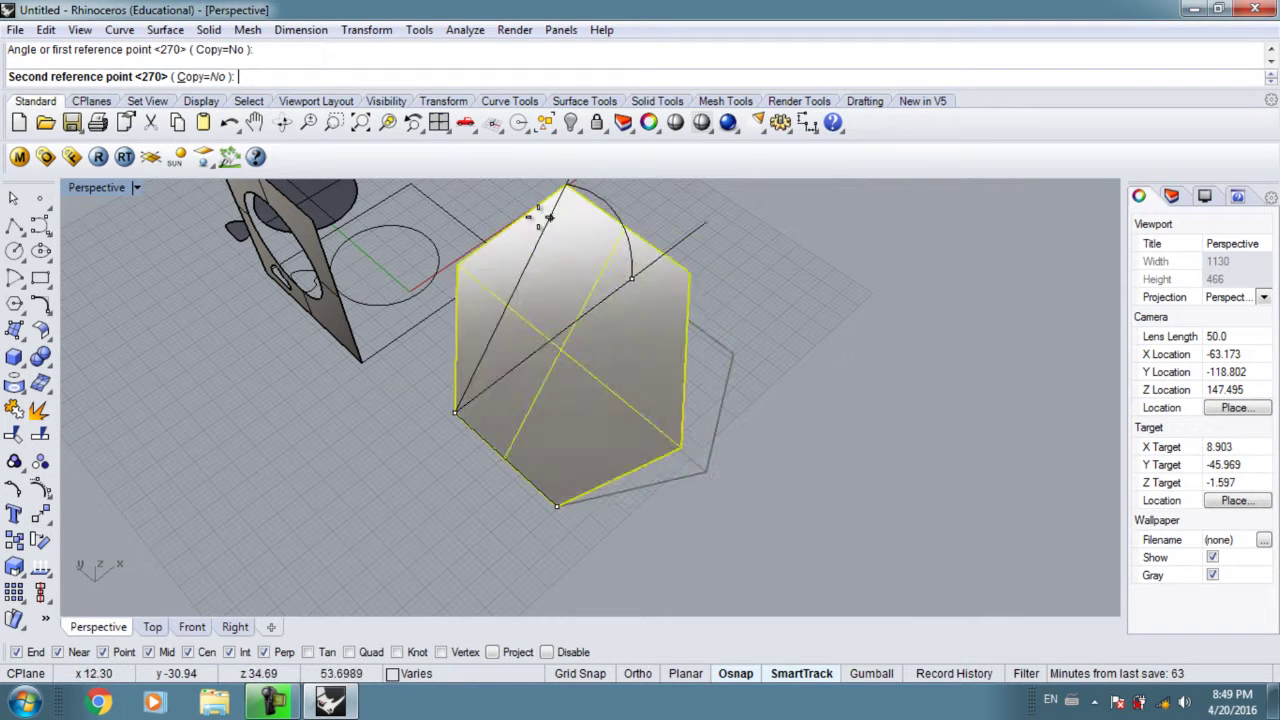
{"action": "left_click", "coordinate": [404, 226]}
- Move the upright hexagonal surface away from its outline curve, leaving the curve in place
{"action": "right_click_drag", "start_coordinate": [404, 226], "coordinate": [479, 326]}
{"action": "left_click", "coordinate": [479, 326]}
{"action": "left_click_drag", "start_coordinate": [520, 409], "coordinate": [518, 363]}
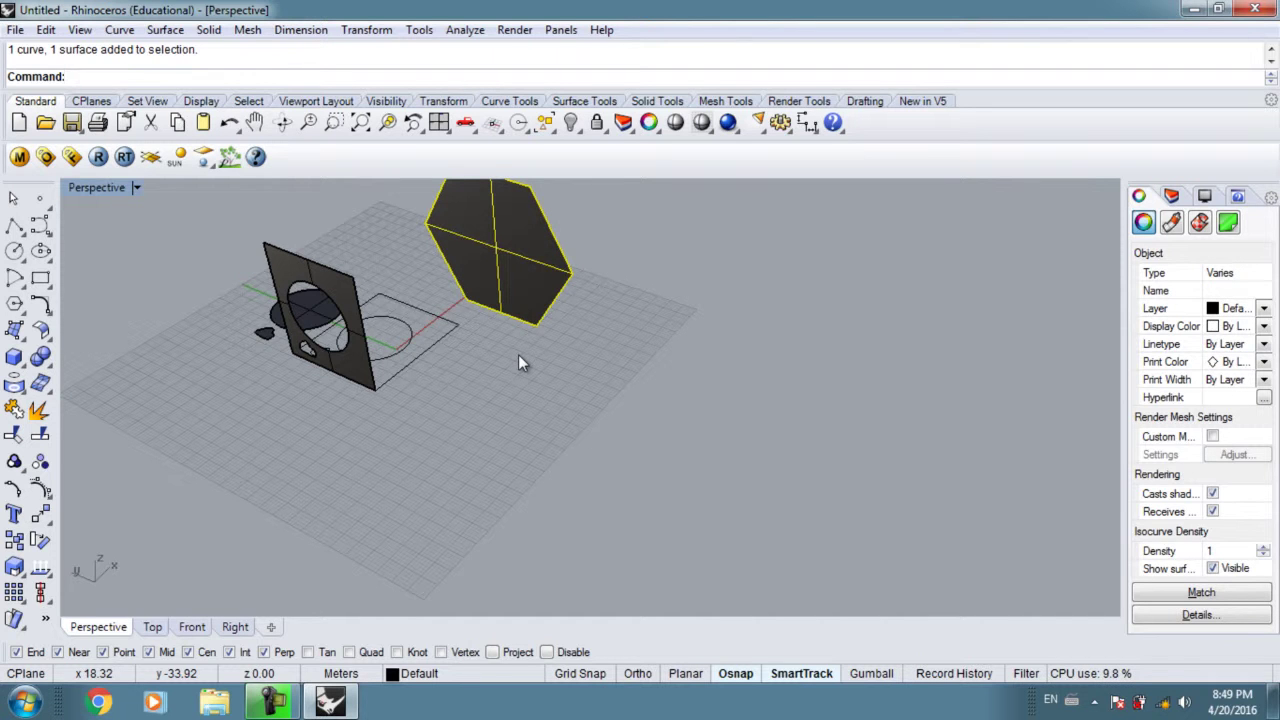
{"action": "left_click", "coordinate": [518, 363]}
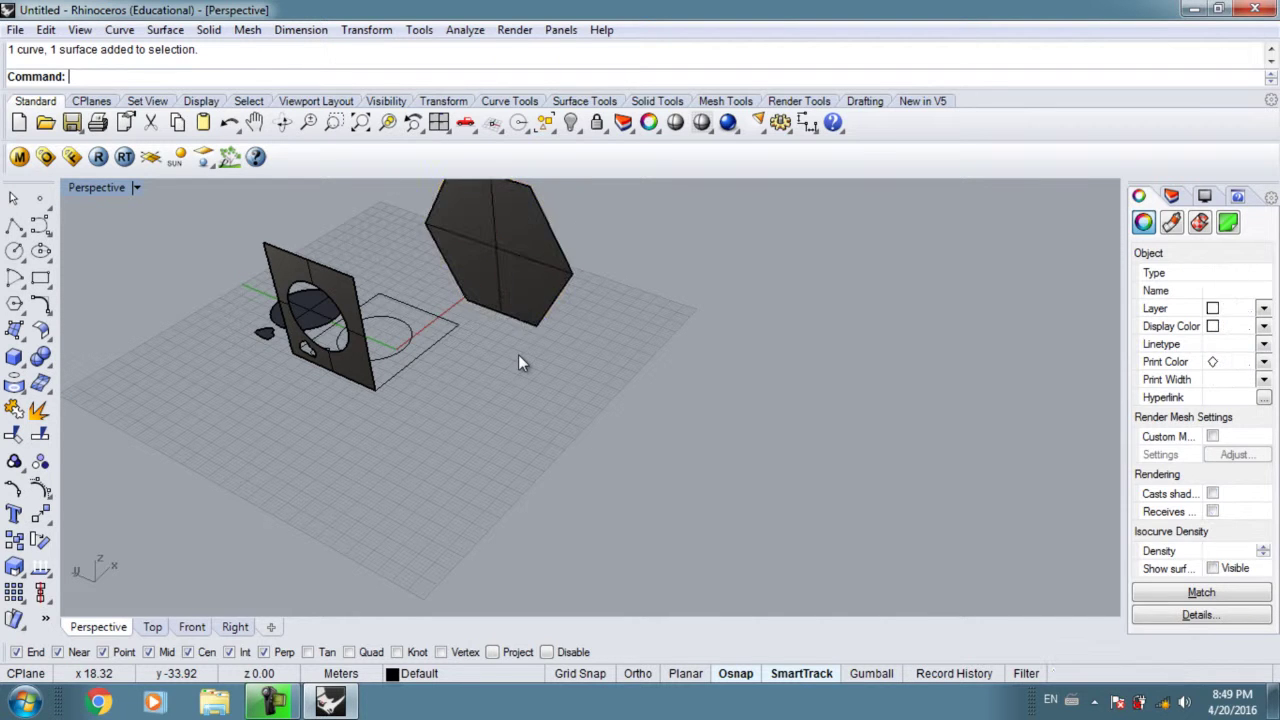
{"action": "right_click_drag", "start_coordinate": [518, 363], "coordinate": [621, 363]}
{"action": "left_click", "coordinate": [621, 363]}
{"action": "left_click_drag", "start_coordinate": [621, 364], "coordinate": [450, 307]}
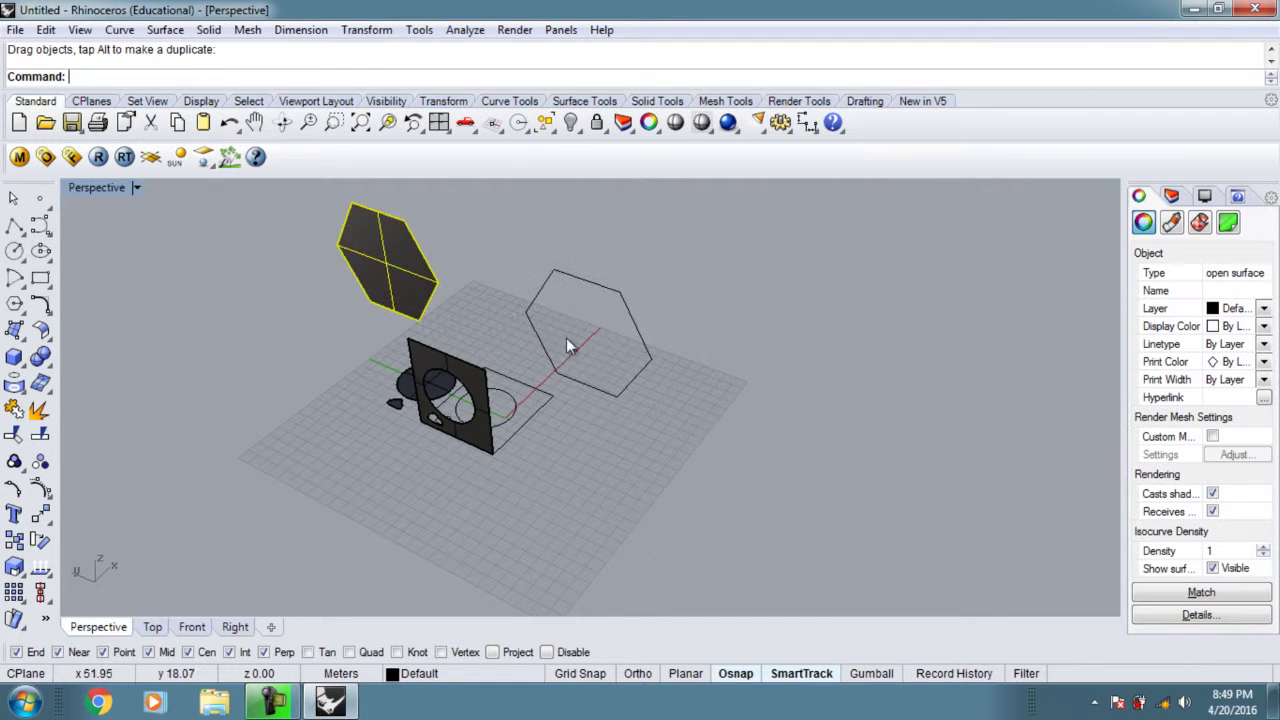
{"action": "left_click", "coordinate": [134, 320]}
{"action": "left_click", "coordinate": [14, 329]}
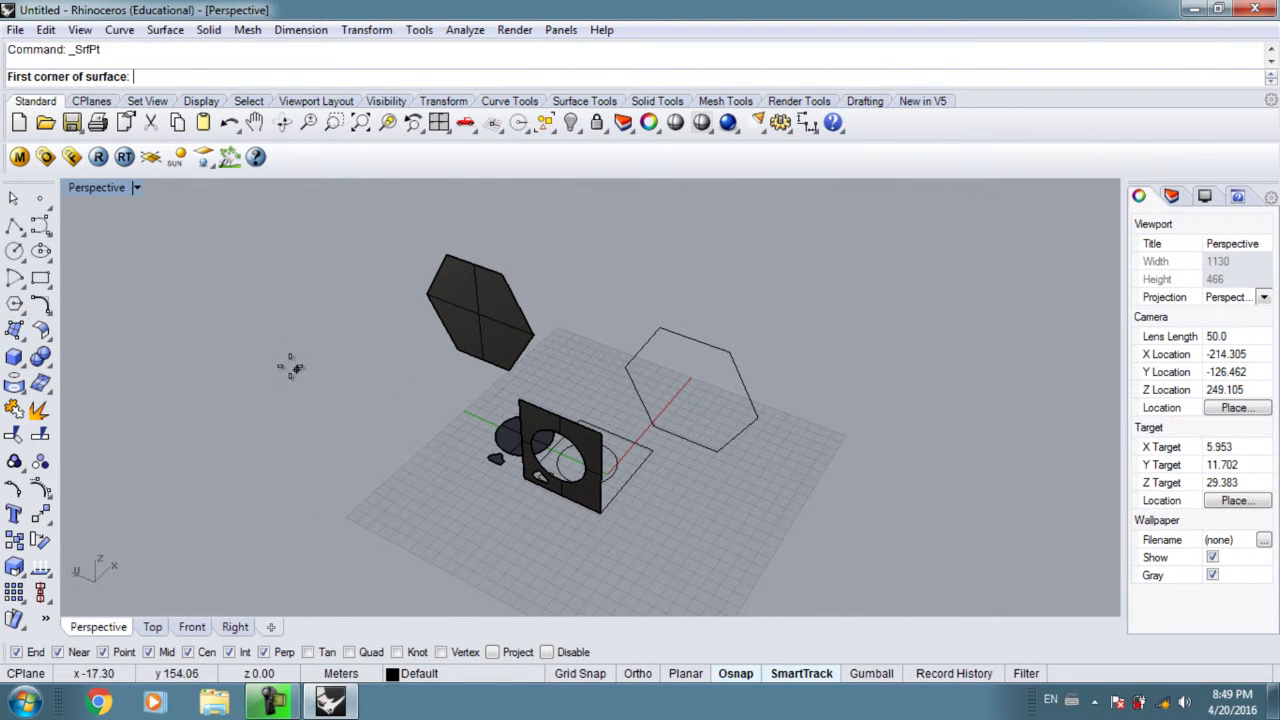
{"action": "left_click", "coordinate": [14, 333]}
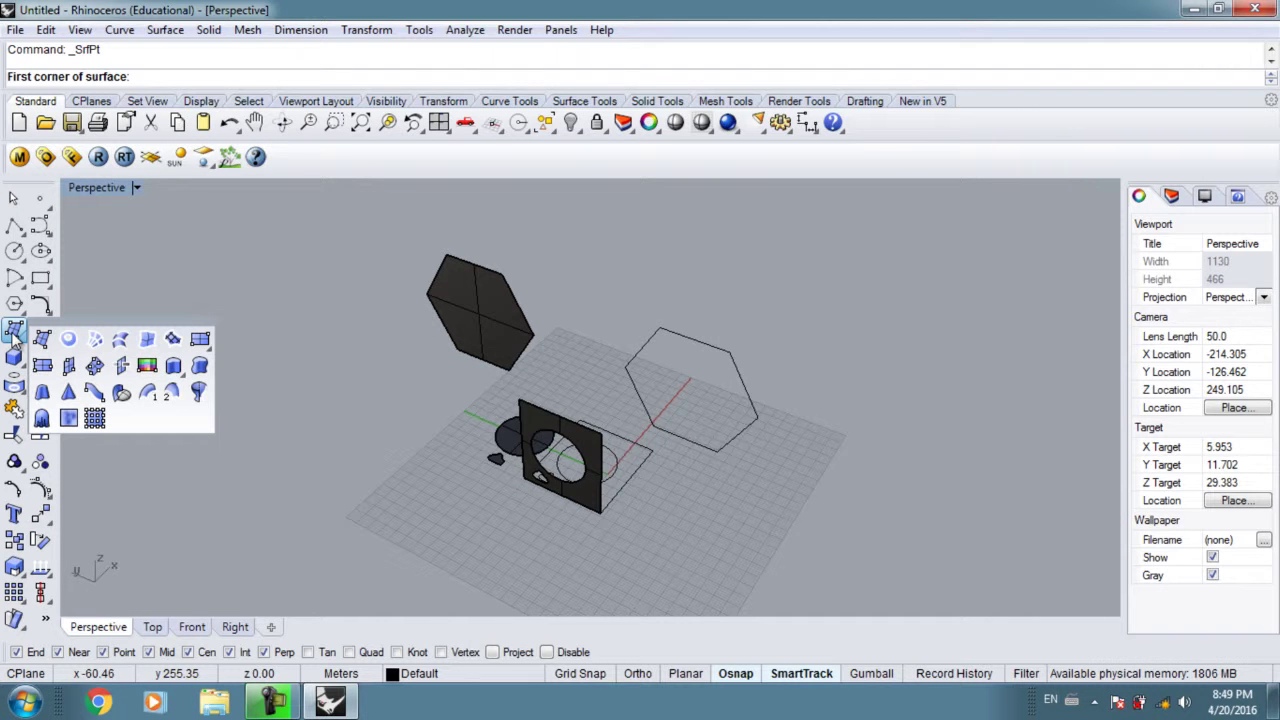
{"action": "key", "text": "Escape"}
- Draw a closed, smooth free-form curve of degree 3 on the empty area beside the existing surfaces
{"action": "right_click_drag", "start_coordinate": [106, 340], "coordinate": [491, 389]}
{"action": "left_click", "coordinate": [14, 226]}
{"action": "left_click", "coordinate": [206, 242]}
{"action": "left_click", "coordinate": [333, 250]}
{"action": "left_click", "coordinate": [330, 328]}
{"action": "left_click", "coordinate": [208, 456]}
{"action": "left_click", "coordinate": [385, 518]}
{"action": "left_click", "coordinate": [468, 414]}
{"action": "left_click", "coordinate": [536, 313]}
{"action": "left_click", "coordinate": [451, 323]}
{"action": "left_click", "coordinate": [340, 252]}
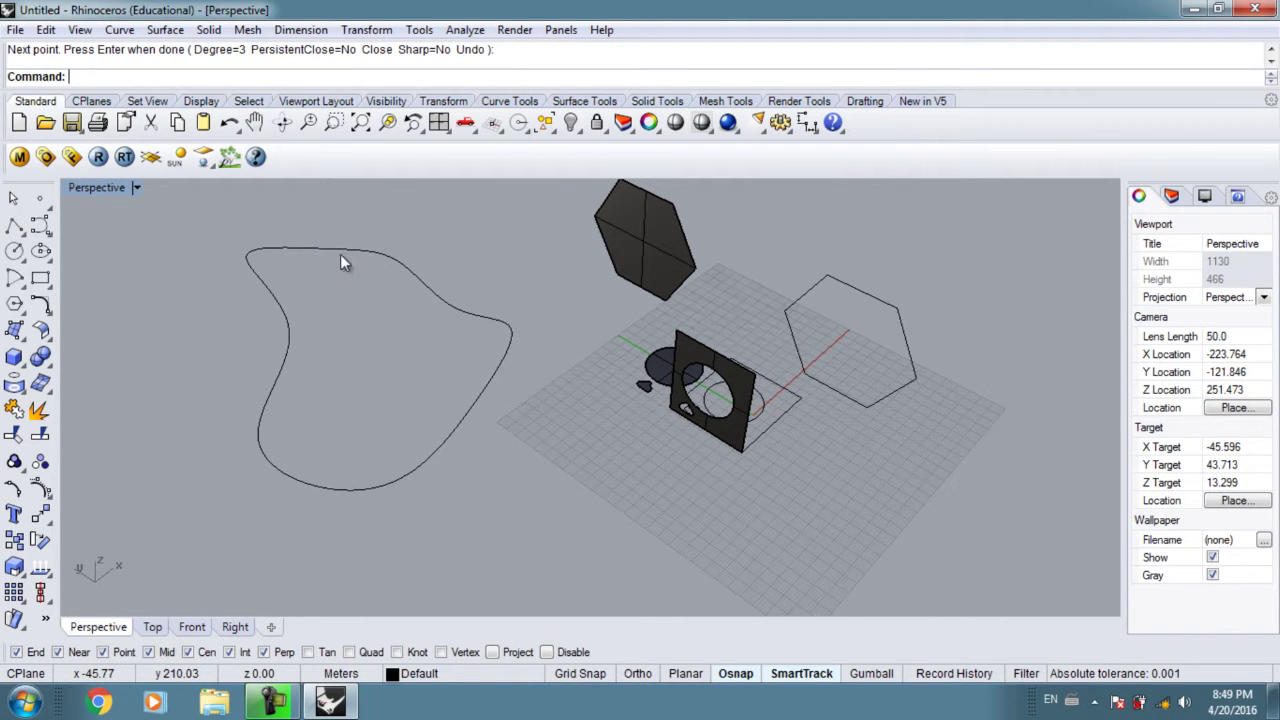
- Fill the closed free-form curve with a planar surface using PlanarSrf
{"action": "right_click_drag", "start_coordinate": [340, 254], "coordinate": [427, 275]}
{"action": "type", "text": "PlanarSrf"}
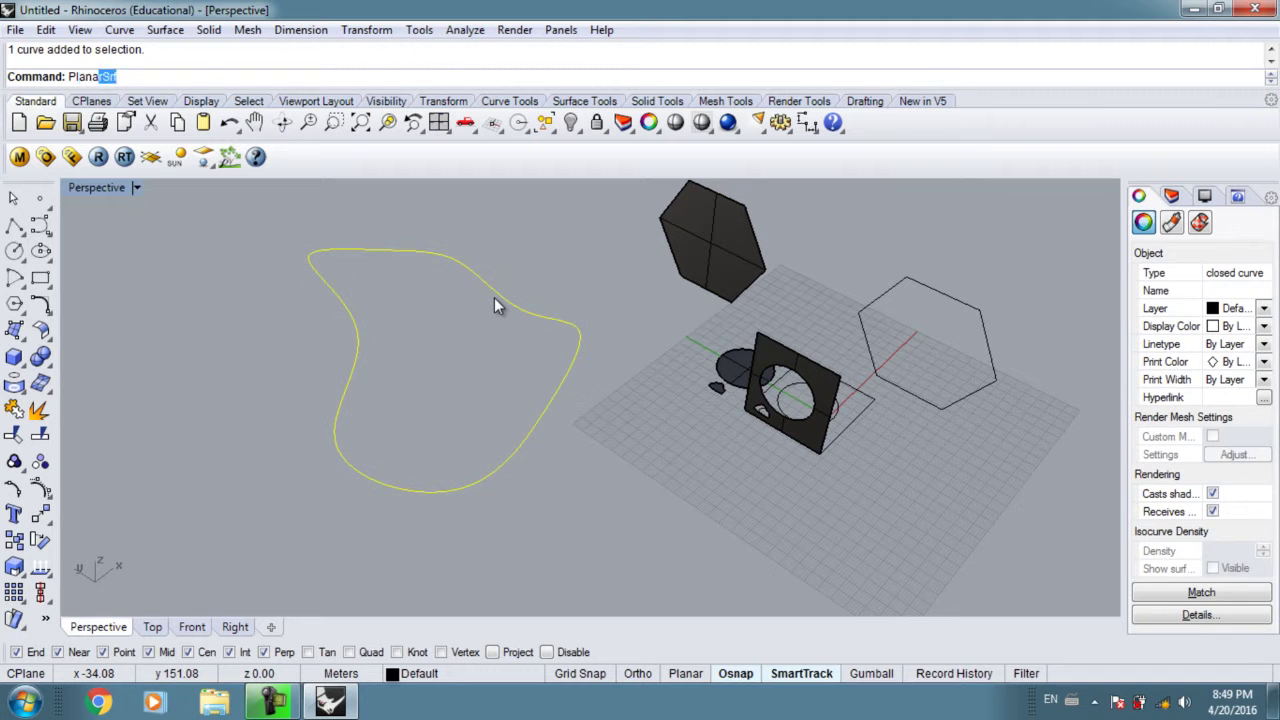
{"action": "key", "text": "Return"}
- Delete the free-form boundary curve, keeping its planar surface, and shift the surface slightly
{"action": "left_click", "coordinate": [494, 297]}
{"action": "left_click", "coordinate": [506, 297]}
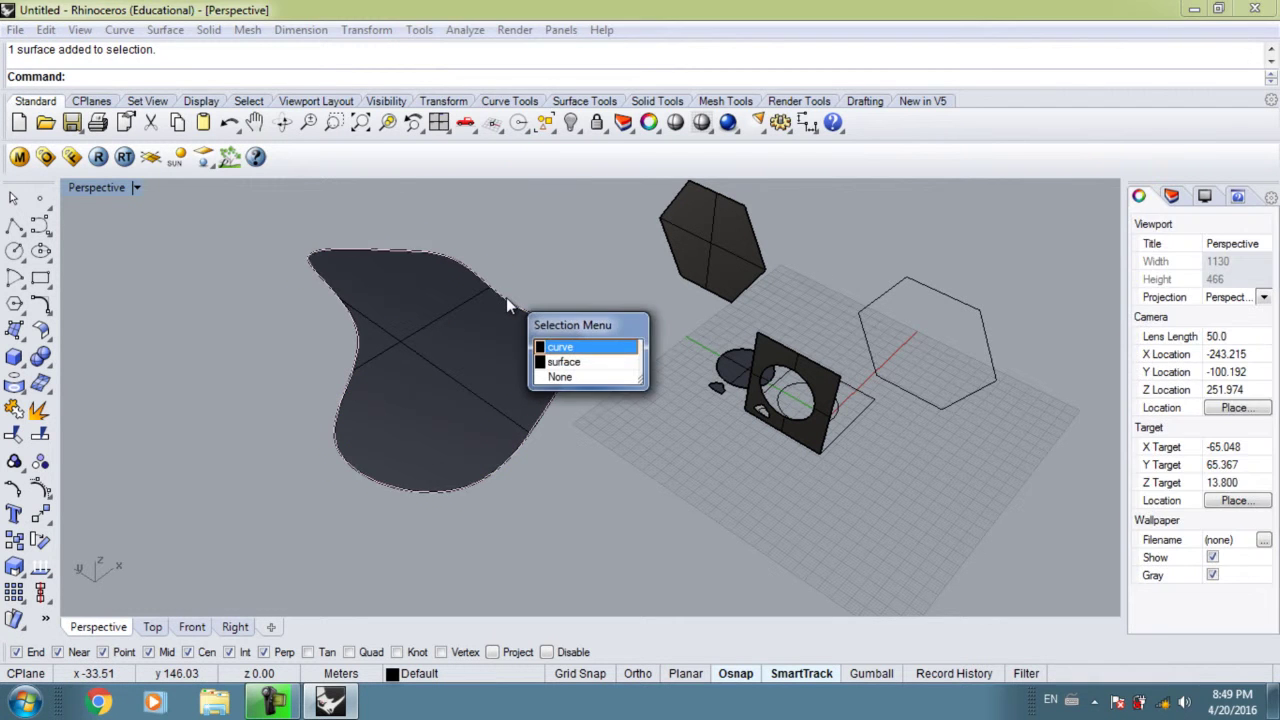
{"action": "key", "text": "Return"}
{"action": "key", "text": "Delete"}
{"action": "mouse_move", "coordinate": [487, 418]}
{"action": "left_mouse_down"}
{"action": "mouse_move", "coordinate": [424, 394]}
{"action": "mouse_move", "coordinate": [499, 427]}
{"action": "left_mouse_up"}
- Duplicate the outer edge of the free-form surface as a curve with DupEdge
{"action": "right_click_drag", "start_coordinate": [466, 365], "coordinate": [538, 386], "text": "shift"}
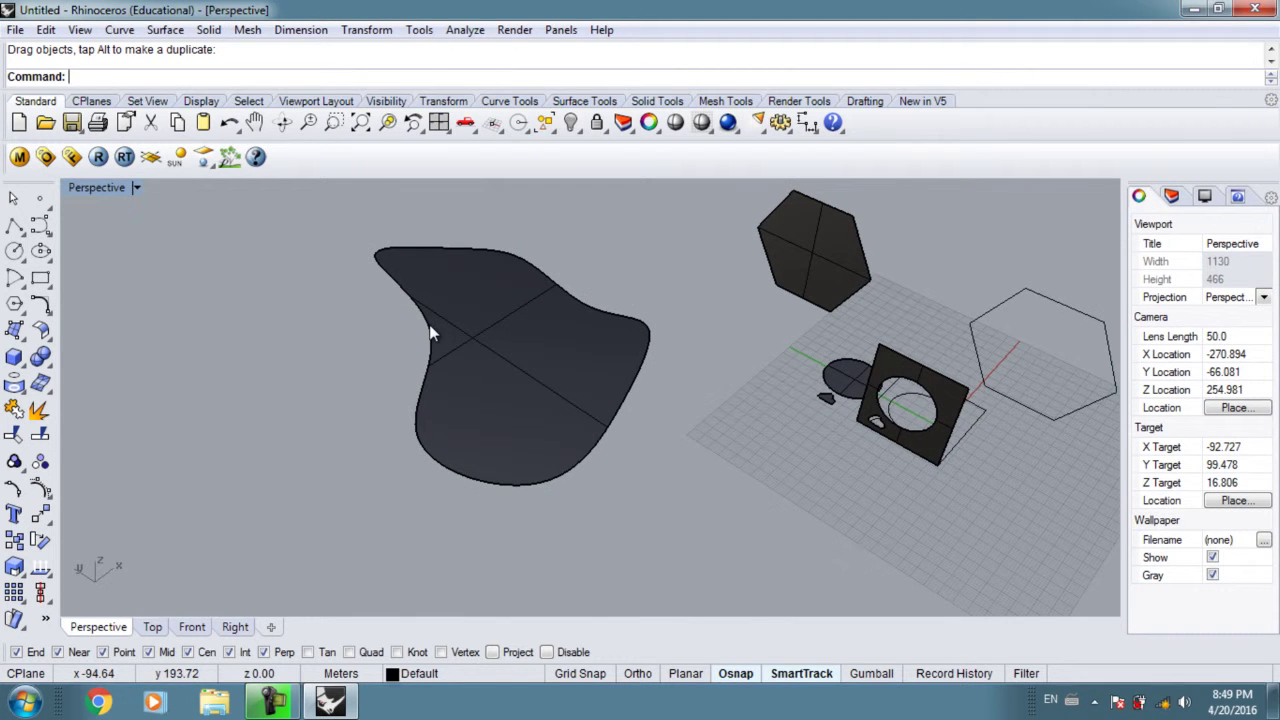
{"action": "right_click_drag", "start_coordinate": [506, 333], "coordinate": [490, 410], "text": "shift"}
{"action": "scroll", "coordinate": [596, 406], "scroll_direction": "up", "scroll_amount": 4}
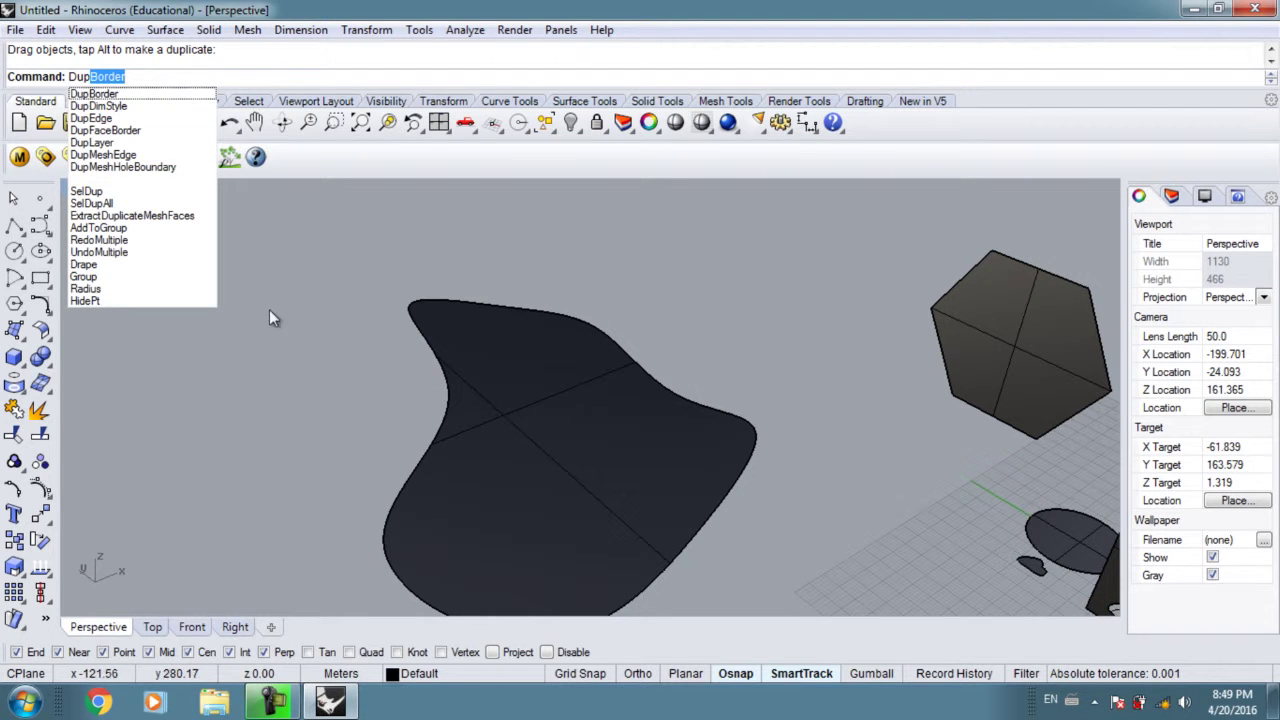
{"action": "left_click", "coordinate": [104, 120]}
{"action": "left_click", "coordinate": [560, 320]}
{"action": "right_click_drag", "start_coordinate": [560, 320], "coordinate": [606, 340]}
{"action": "key", "text": "Return"}
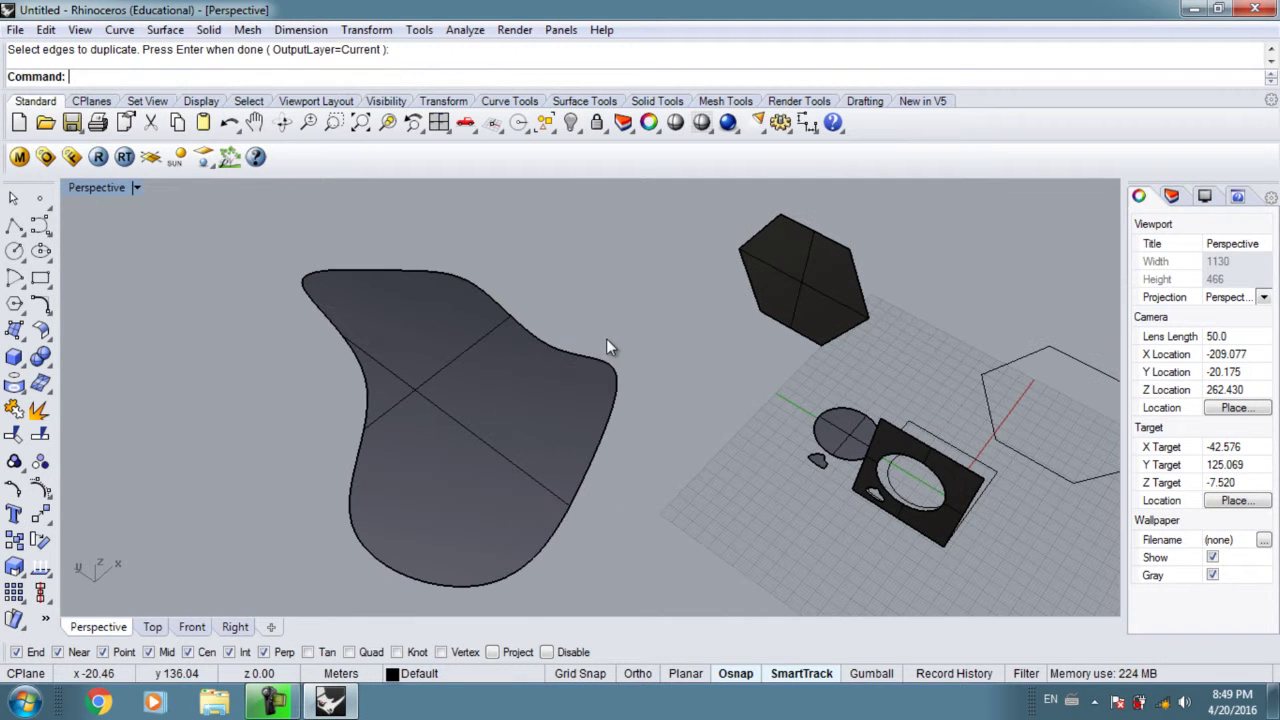
{"action": "left_click", "coordinate": [510, 368]}
{"action": "key", "text": "Escape"}
{"action": "left_click", "coordinate": [548, 356]}
{"action": "key", "text": "Escape"}
- Rotate the upright hexagonal surface 90 degrees with Rotate3D about its lowest edge so it lies flat
{"action": "right_click_drag", "start_coordinate": [763, 330], "coordinate": [251, 241]}
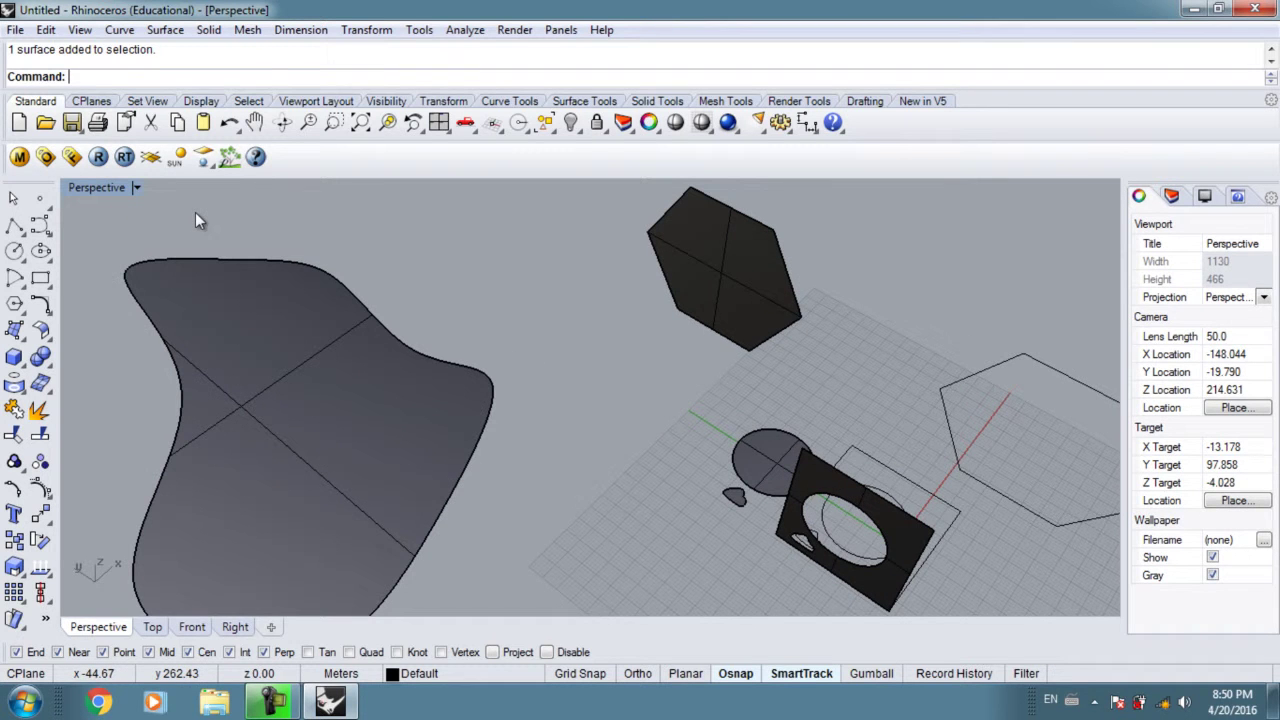
{"action": "left_click", "coordinate": [706, 285]}
{"action": "right_click_drag", "start_coordinate": [706, 285], "coordinate": [643, 340]}
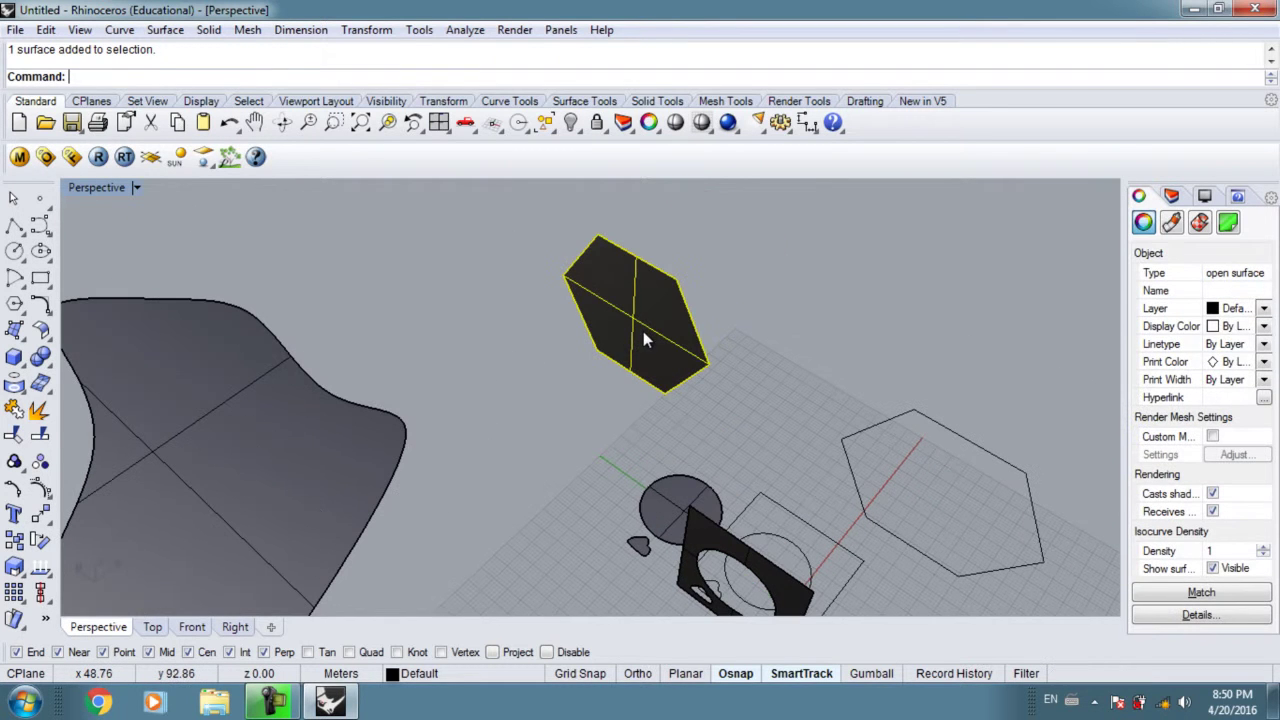
{"action": "type", "text": "Rotate3D"}
{"action": "key", "text": "Return"}
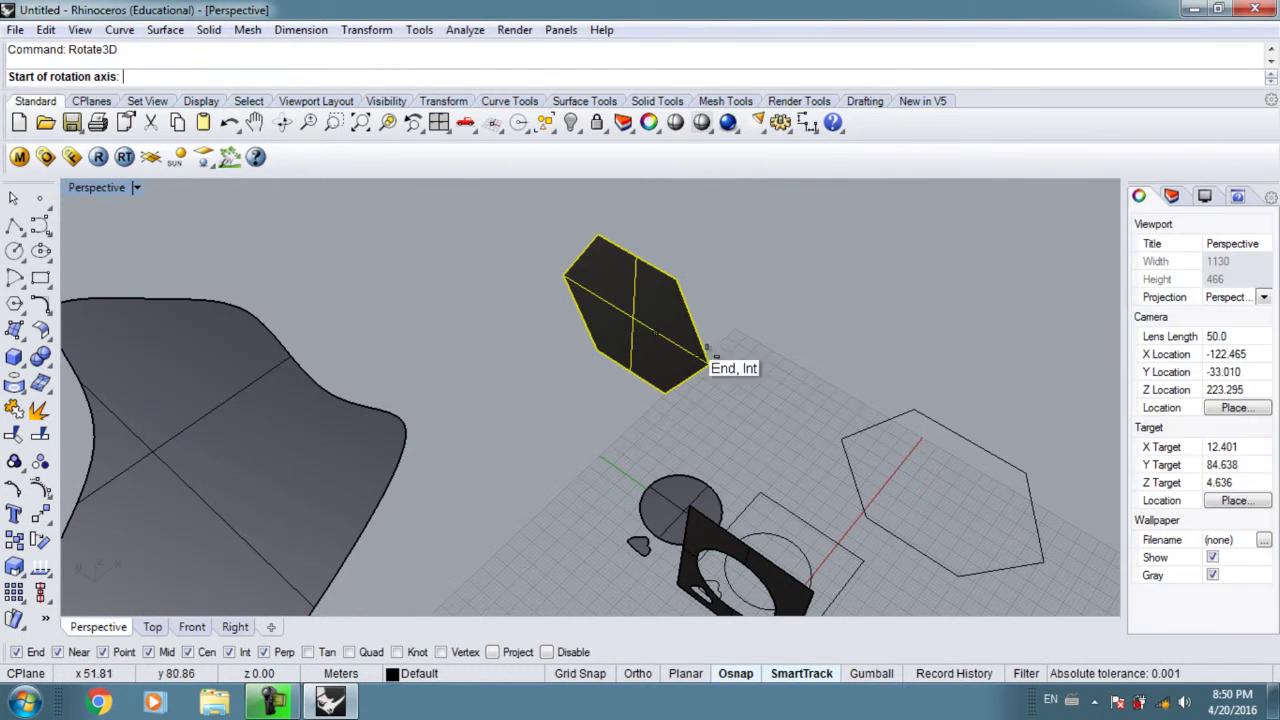
{"action": "scroll", "coordinate": [697, 391], "scroll_direction": "up", "scroll_amount": 6}
{"action": "left_click", "coordinate": [580, 246]}
{"action": "left_click", "coordinate": [510, 318]}
{"action": "scroll", "coordinate": [600, 357], "scroll_direction": "down", "scroll_amount": 5}
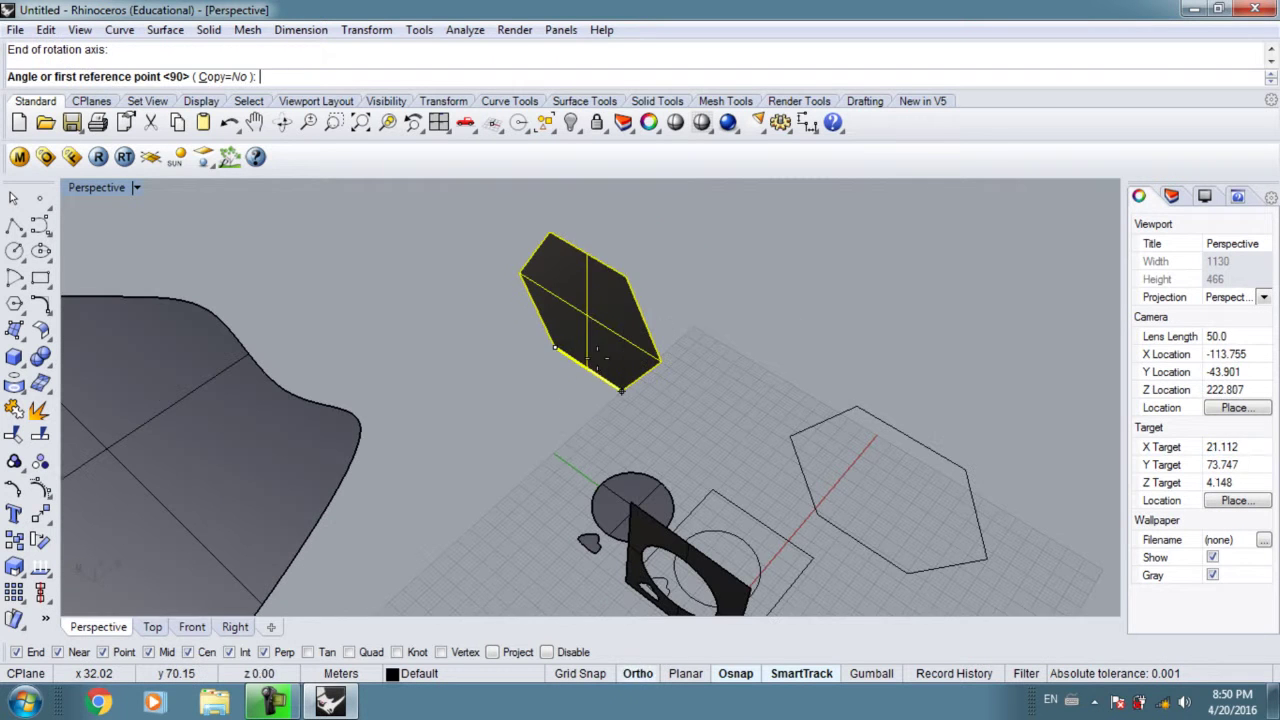
{"action": "left_click", "coordinate": [627, 273]}
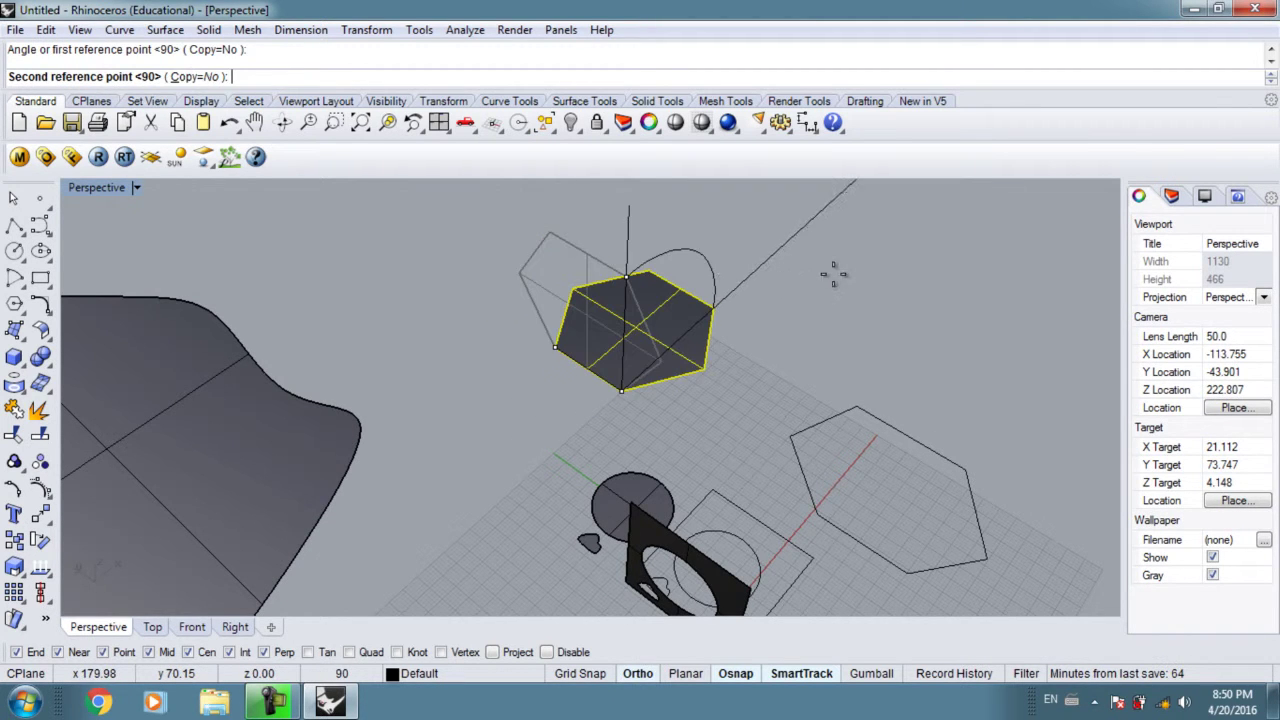
{"action": "left_click", "coordinate": [678, 305]}
{"action": "scroll", "coordinate": [611, 437], "scroll_direction": "up", "scroll_amount": 4}
{"action": "right_click_drag", "start_coordinate": [641, 357], "coordinate": [571, 380], "text": "shift"}
{"action": "key", "text": "Escape"}
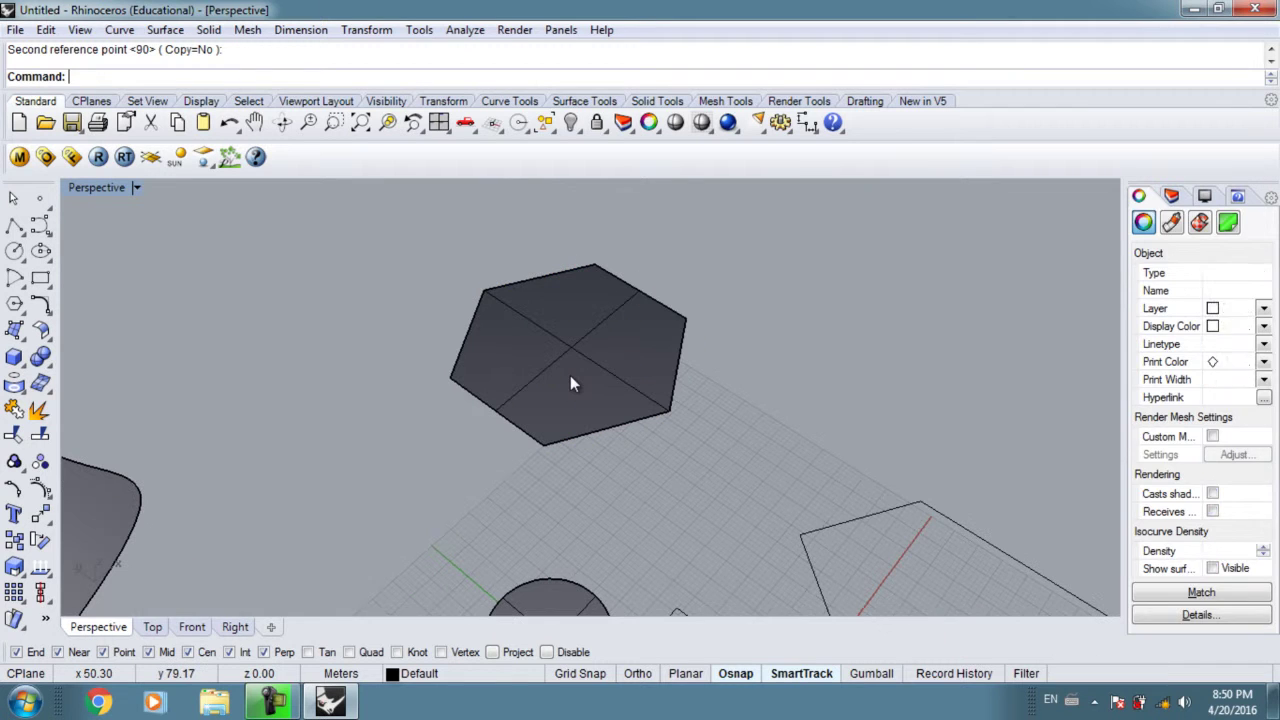
- Duplicate all six edges of the flat hexagonal surface as curves with DupEdge
{"action": "type", "text": "DupE"}
{"action": "key", "text": "Return"}
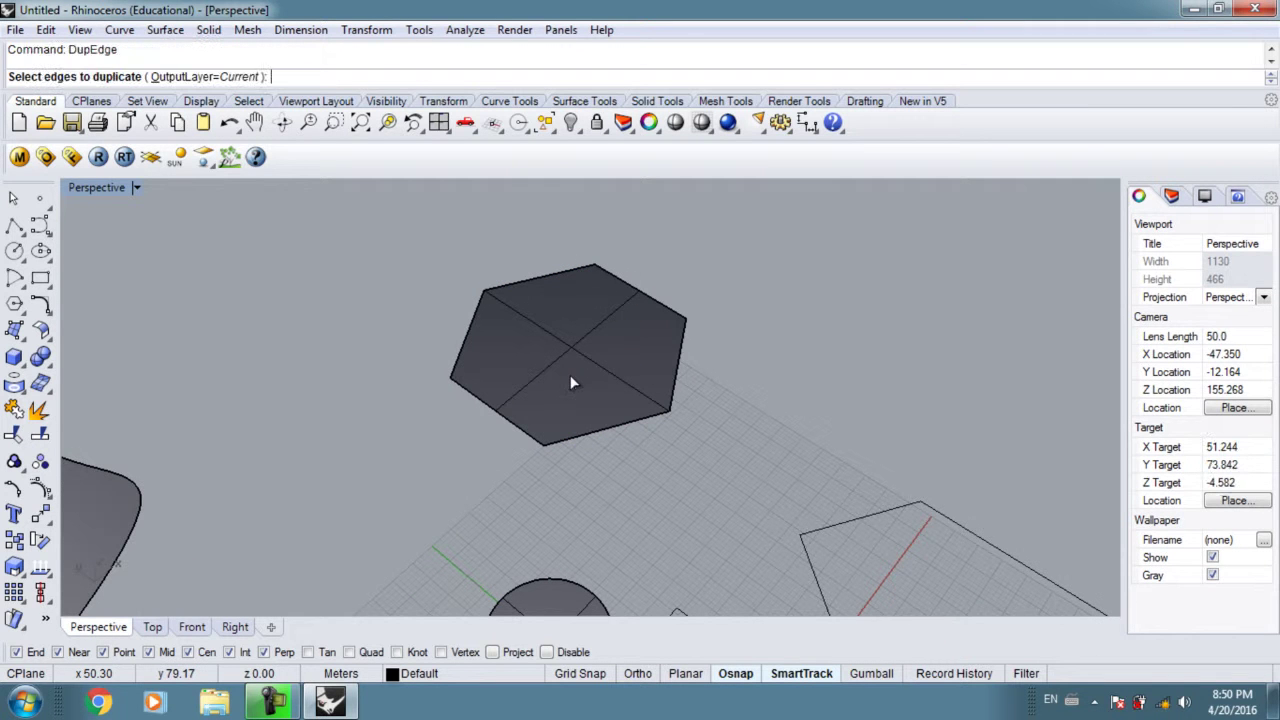
{"action": "left_click", "coordinate": [502, 415]}
{"action": "left_click", "coordinate": [626, 416]}
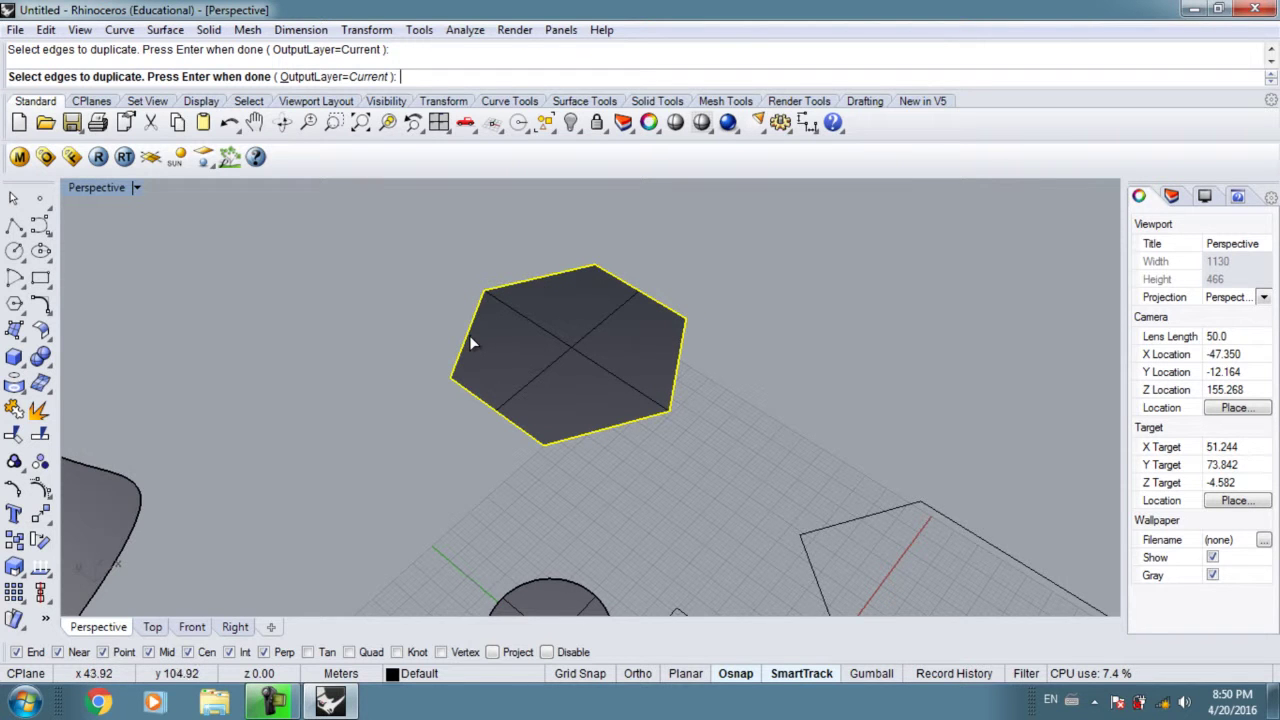
{"action": "key", "text": "Return"}
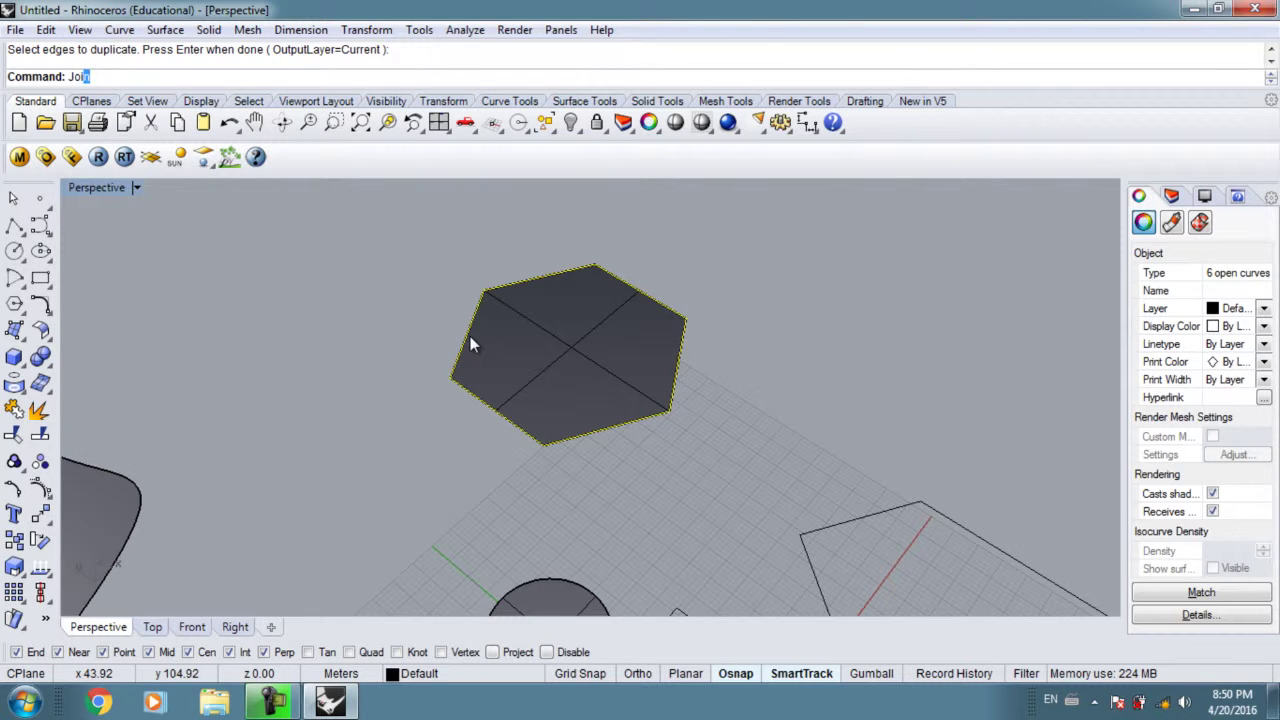
- Join the six duplicated edge curves into one outline and separate the outline from the hexagonal surface
{"action": "key", "text": "Return"}
{"action": "key", "text": "Escape"}
{"action": "left_click_drag", "start_coordinate": [470, 336], "coordinate": [503, 365]}
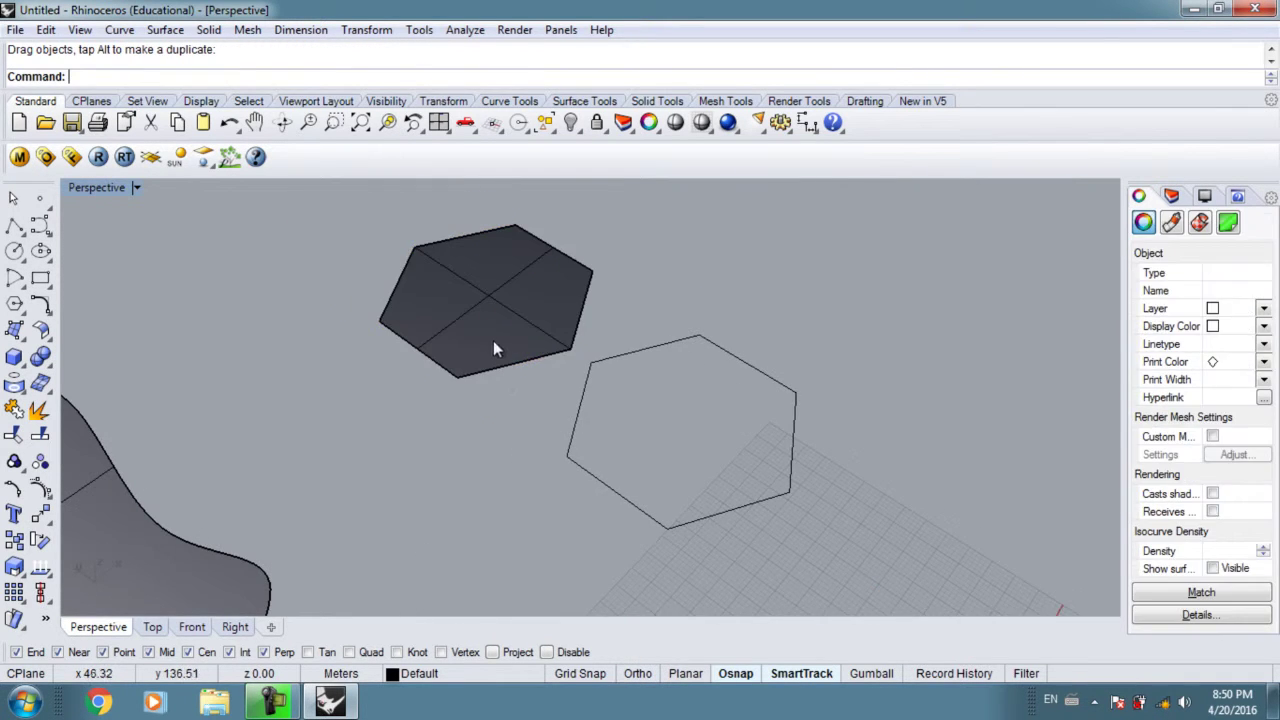
- Duplicate the six edges of the hexagonal surface again with DupEdge, leaving them as separate curves
{"action": "right_click_drag", "start_coordinate": [471, 314], "coordinate": [543, 385], "text": "shift"}
{"action": "type", "text": "Dup"}
{"action": "key", "text": "Return"}
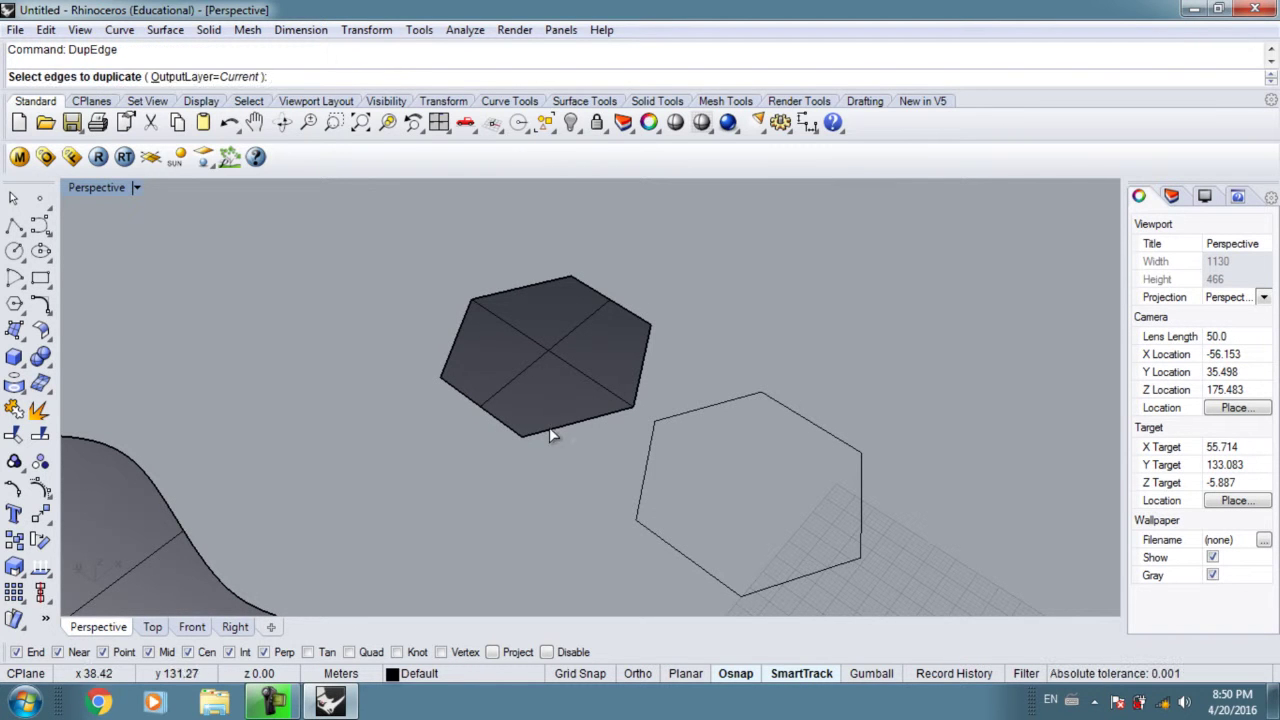
{"action": "left_click", "coordinate": [549, 427]}
{"action": "left_click", "coordinate": [497, 419]}
{"action": "left_click", "coordinate": [455, 338]}
{"action": "left_click", "coordinate": [525, 287]}
{"action": "left_click", "coordinate": [592, 290]}
{"action": "left_click", "coordinate": [641, 368]}
{"action": "key", "text": "Return"}
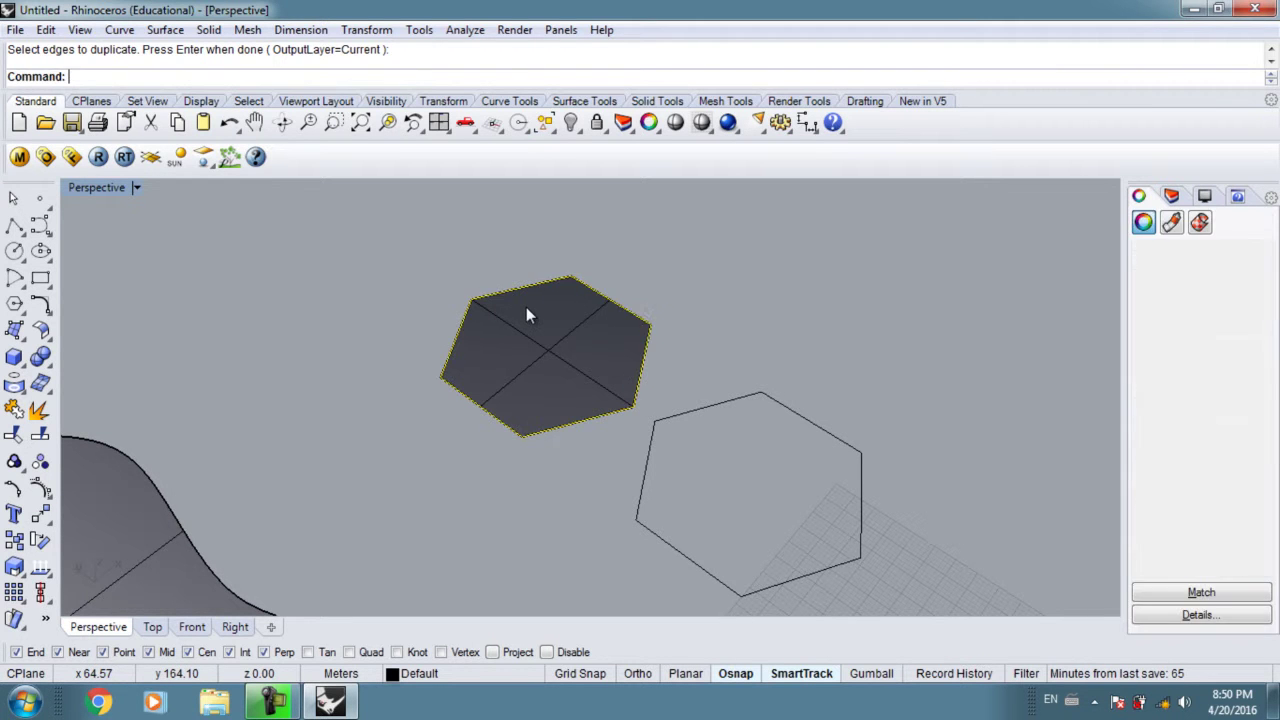
- Move one unjoined edge curve away from the hexagonal surface, and undo both the move and the edge duplication
{"action": "left_click", "coordinate": [528, 287]}
{"action": "left_click", "coordinate": [590, 346]}
{"action": "left_click", "coordinate": [419, 351]}
{"action": "left_click", "coordinate": [464, 400]}
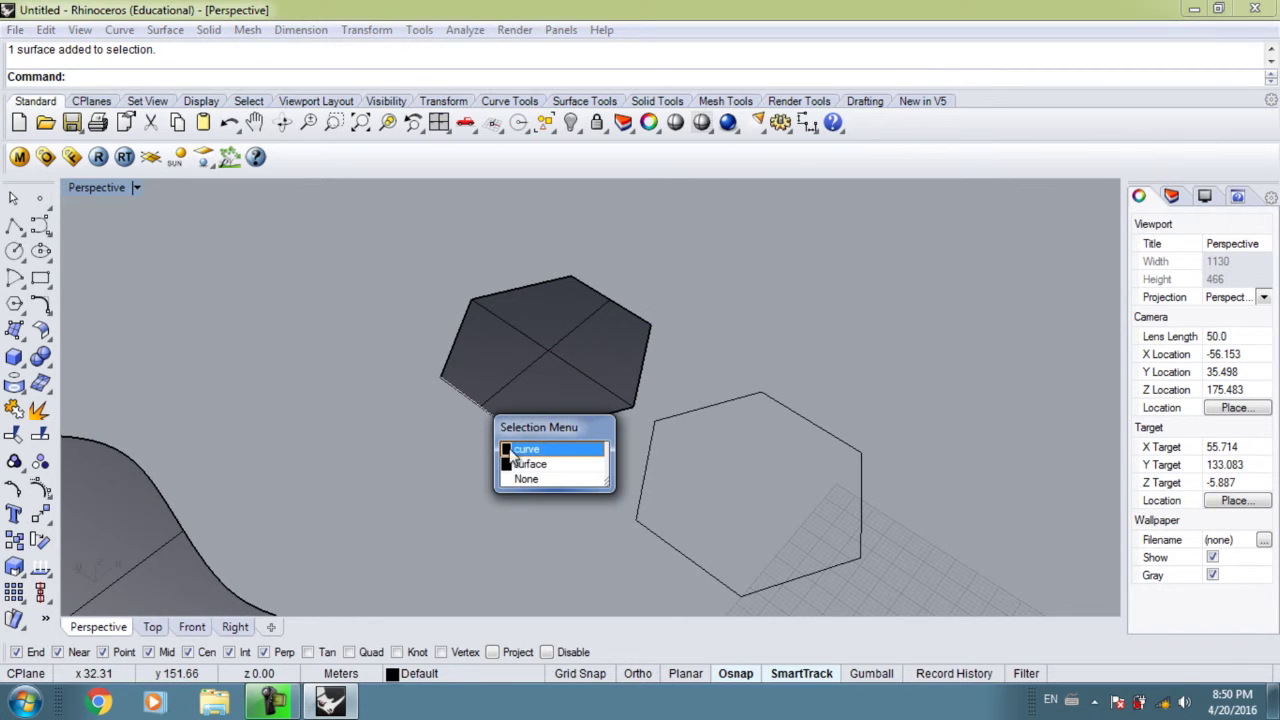
{"action": "left_click", "coordinate": [631, 389]}
{"action": "left_click", "coordinate": [631, 389]}
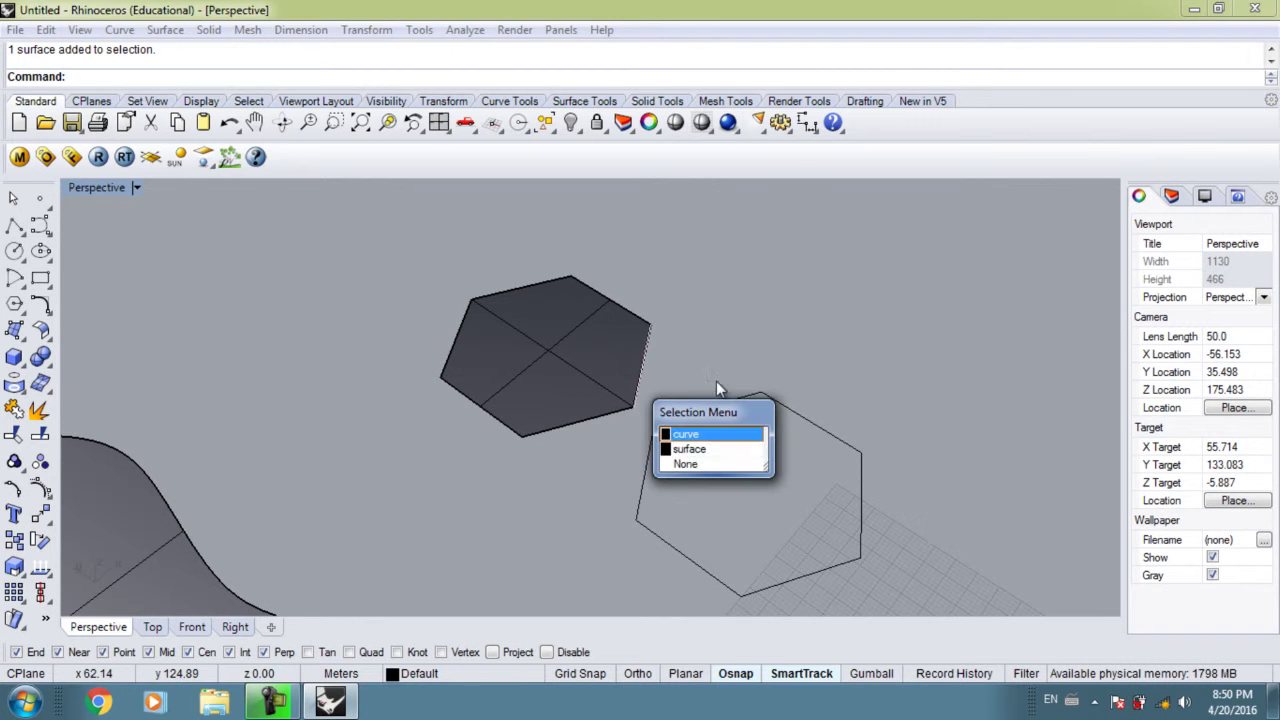
{"action": "left_click", "coordinate": [686, 434]}
{"action": "left_click_drag", "start_coordinate": [642, 378], "coordinate": [728, 338]}
{"action": "left_click", "coordinate": [694, 374]}
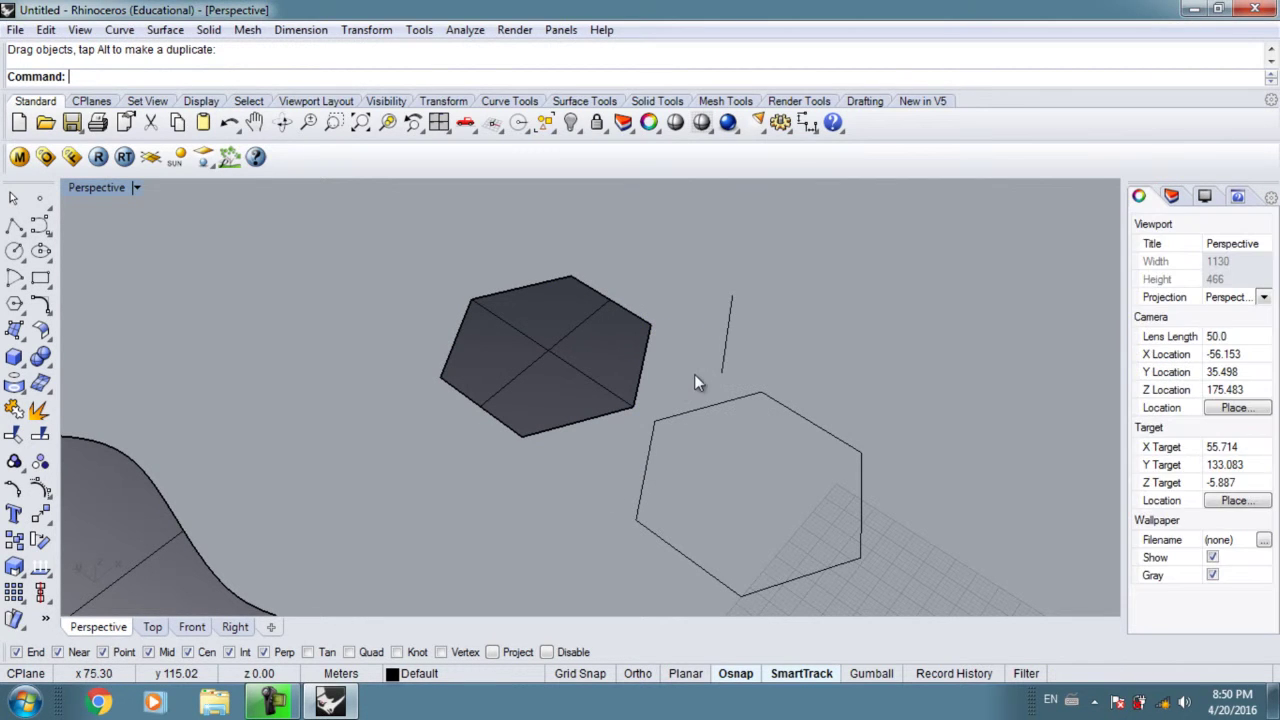
{"action": "key", "text": "ctrl+z"}
{"action": "key", "text": "ctrl+z"}
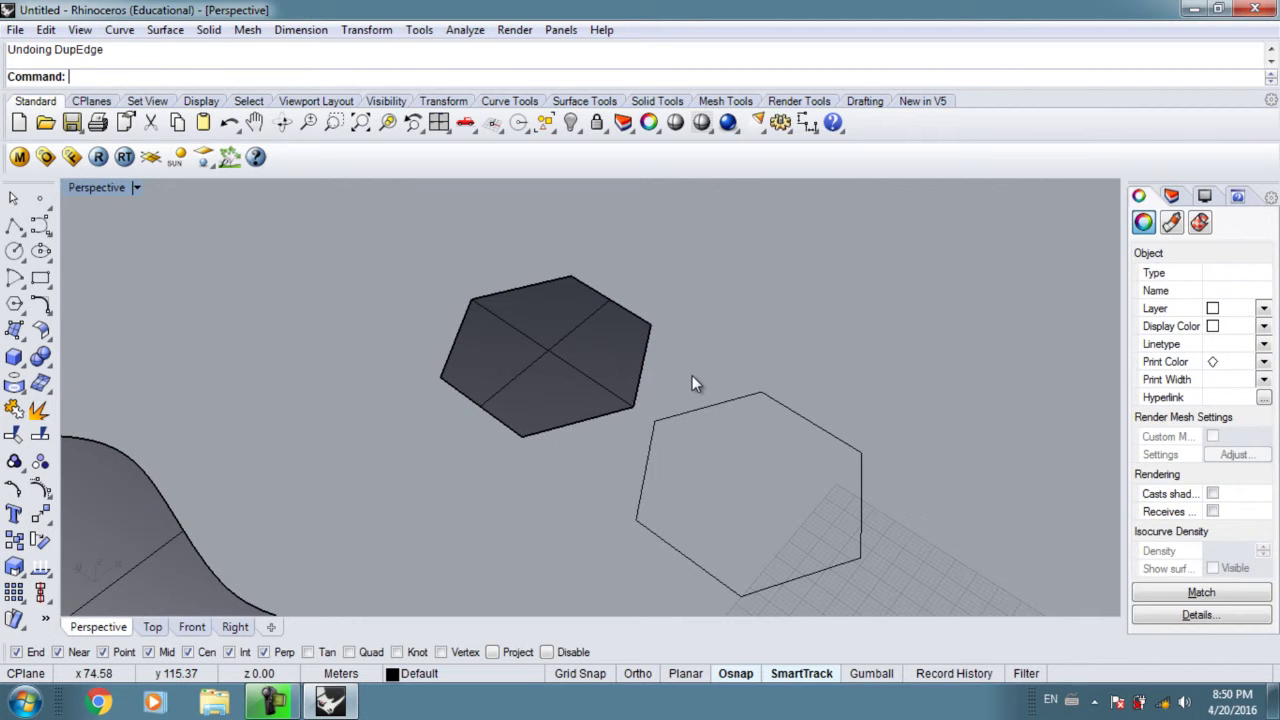
{"action": "left_click_drag", "start_coordinate": [626, 358], "coordinate": [514, 357]}
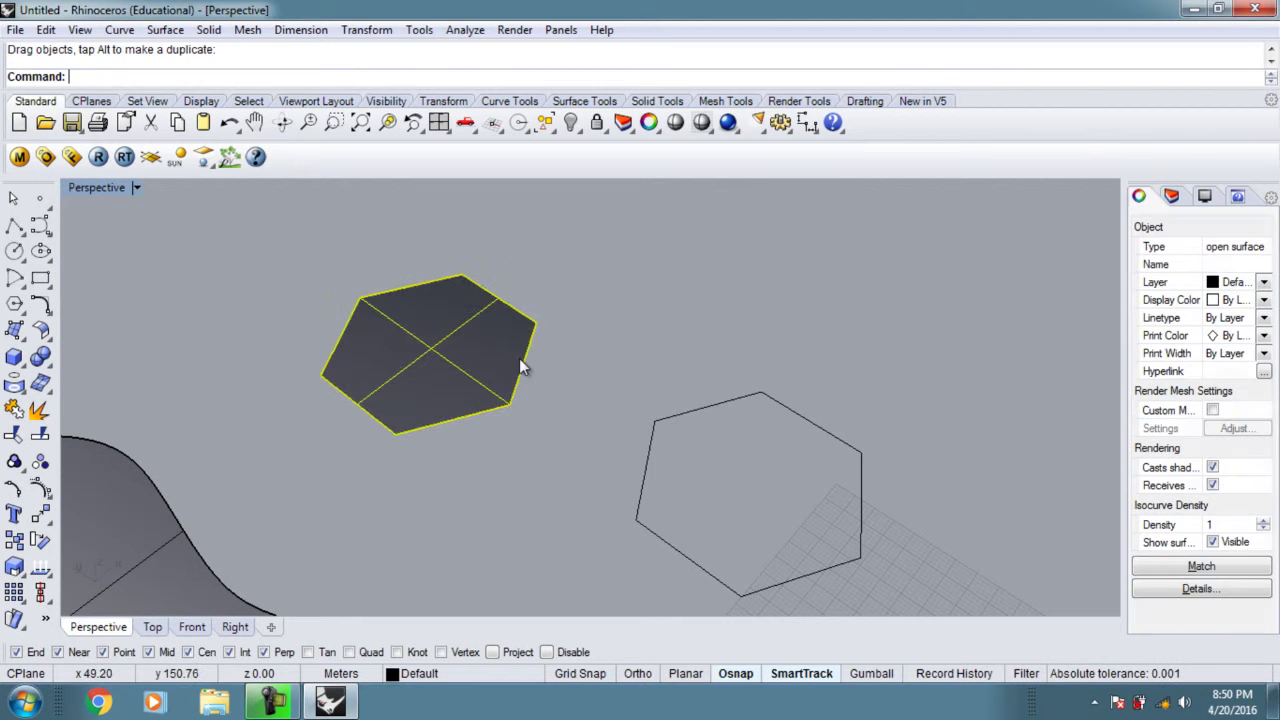
{"action": "key", "text": "ctrl+z"}
{"action": "key", "text": "Escape"}
{"action": "mouse_move", "coordinate": [605, 408]}
{"action": "right_mouse_down"}
{"action": "mouse_move", "coordinate": [648, 371]}
{"action": "mouse_move", "coordinate": [637, 391]}
{"action": "mouse_move", "coordinate": [623, 374]}
{"action": "mouse_move", "coordinate": [580, 380]}
{"action": "mouse_move", "coordinate": [500, 340]}
{"action": "mouse_move", "coordinate": [603, 391]}
{"action": "mouse_move", "coordinate": [557, 357]}
{"action": "mouse_move", "coordinate": [587, 391]}
{"action": "right_mouse_up"}
{"action": "type", "text": "DupEdge"}
{"action": "key", "text": "Return"}
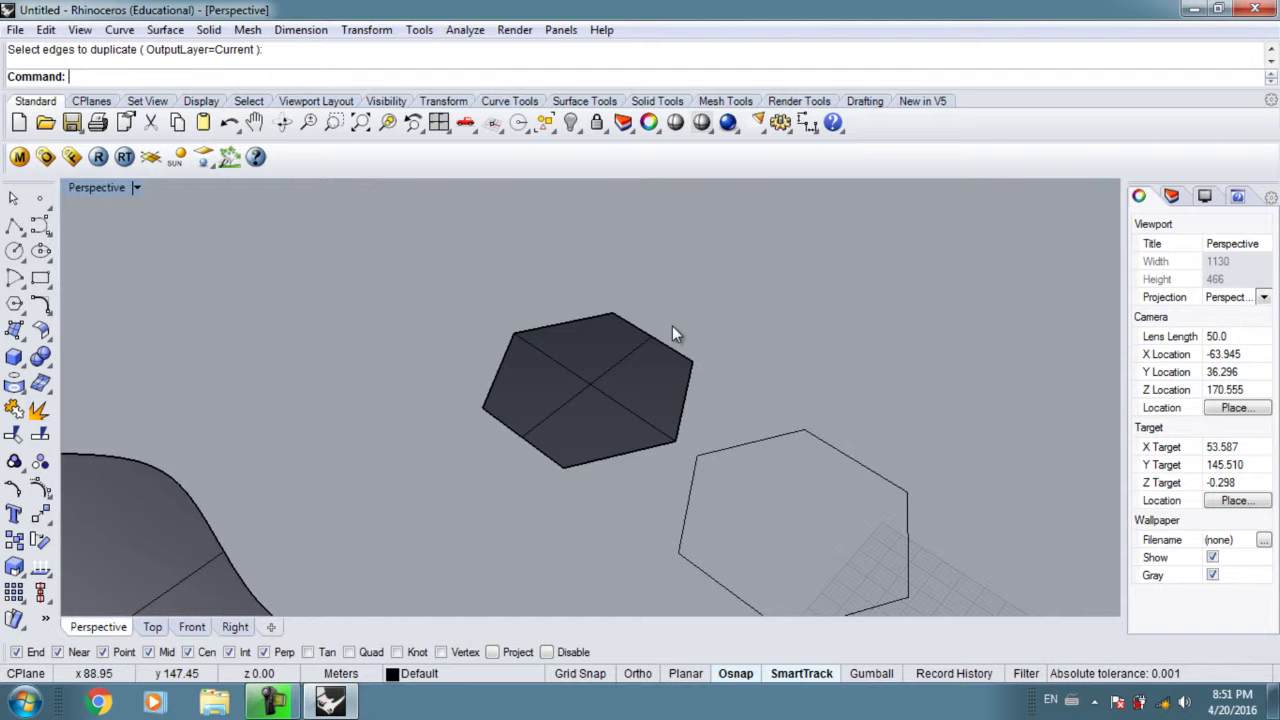
- Duplicate the hexagonal surface's whole border with DupBorder and move the copied outline to the surface's free side
{"action": "type", "text": "DupEdge"}
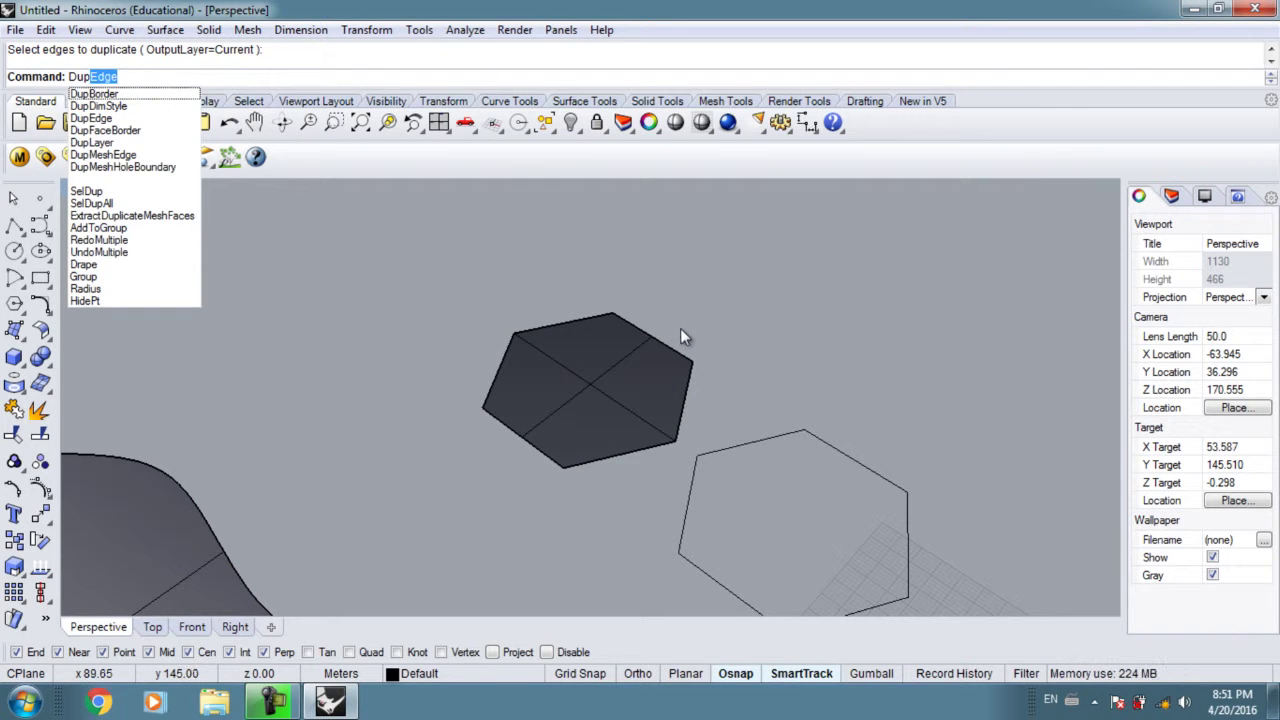
{"action": "left_click", "coordinate": [120, 93]}
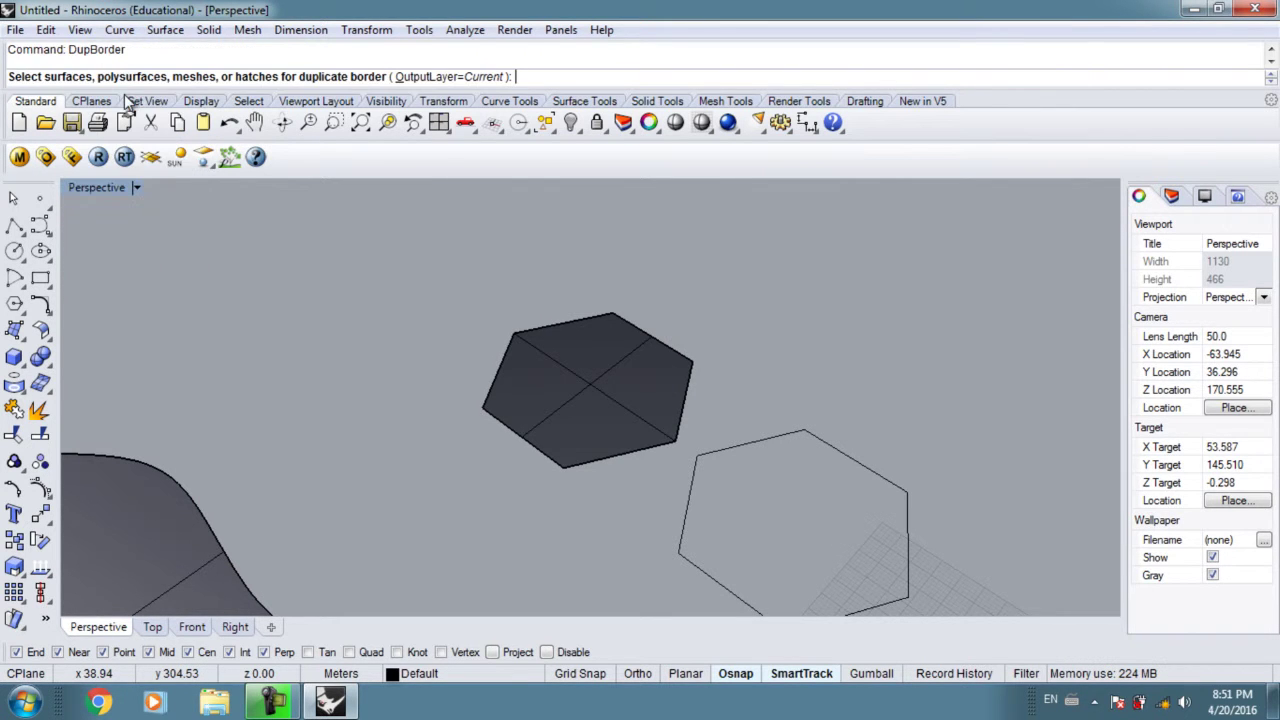
{"action": "left_click", "coordinate": [521, 380]}
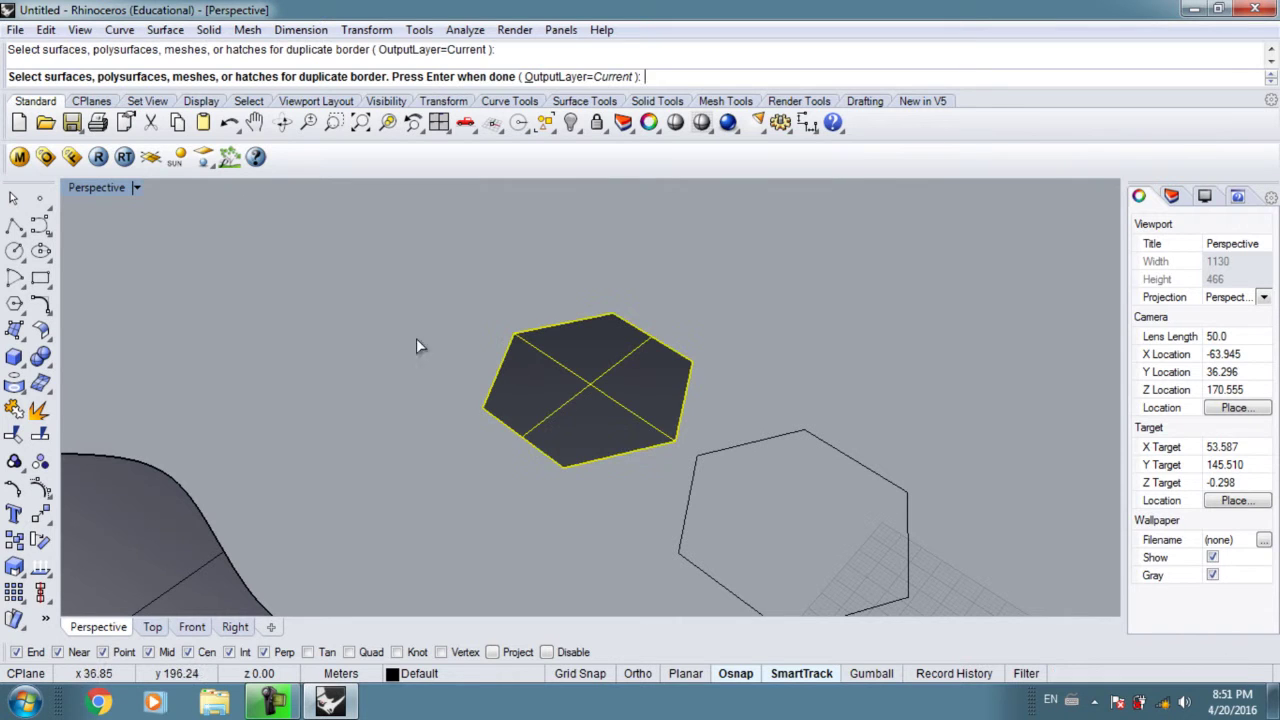
{"action": "key", "text": "Return"}
{"action": "left_click", "coordinate": [432, 424]}
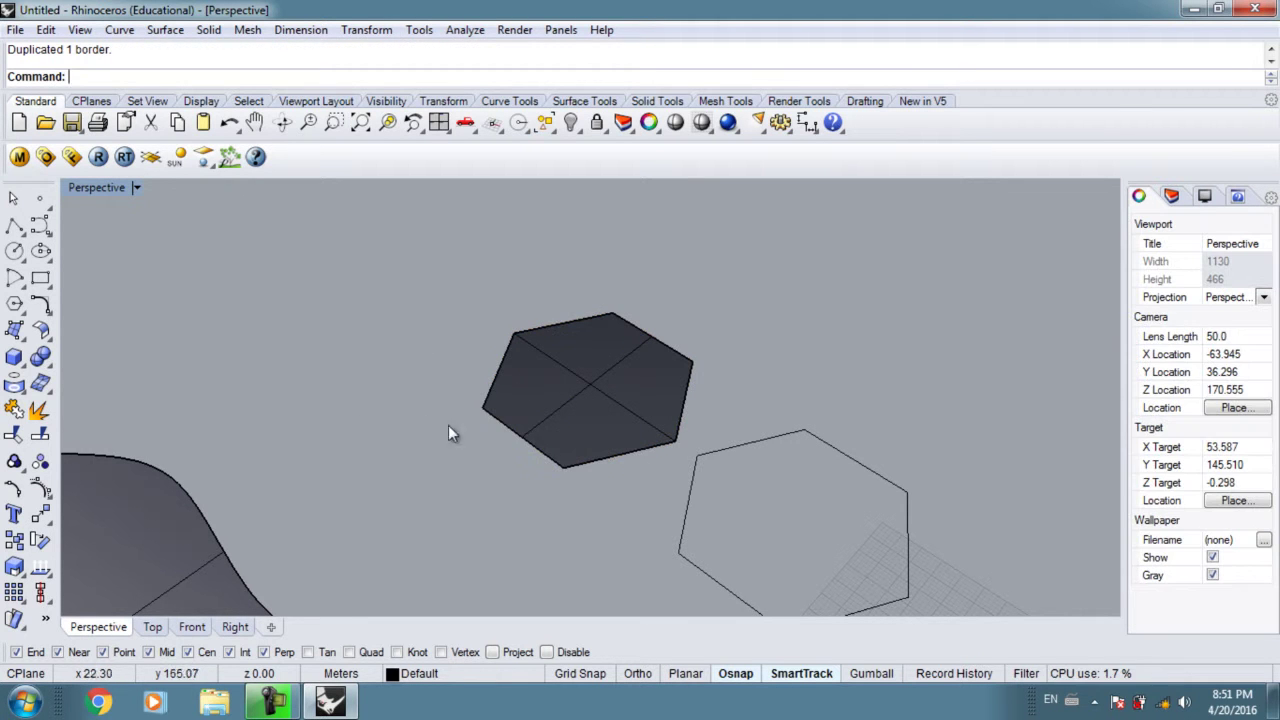
{"action": "left_click", "coordinate": [522, 441]}
{"action": "left_click", "coordinate": [553, 475]}
{"action": "left_click_drag", "start_coordinate": [508, 429], "coordinate": [372, 309]}
- Extract the free-form surface's edge with DupEdge and move the copied outline away from the surface
{"action": "scroll", "coordinate": [426, 371], "scroll_direction": "down", "scroll_amount": 2}
{"action": "right_click_drag", "start_coordinate": [442, 386], "coordinate": [373, 512]}
{"action": "scroll", "coordinate": [376, 507], "scroll_direction": "down", "scroll_amount": 2}
{"action": "scroll", "coordinate": [280, 519], "scroll_direction": "up", "scroll_amount": 2}
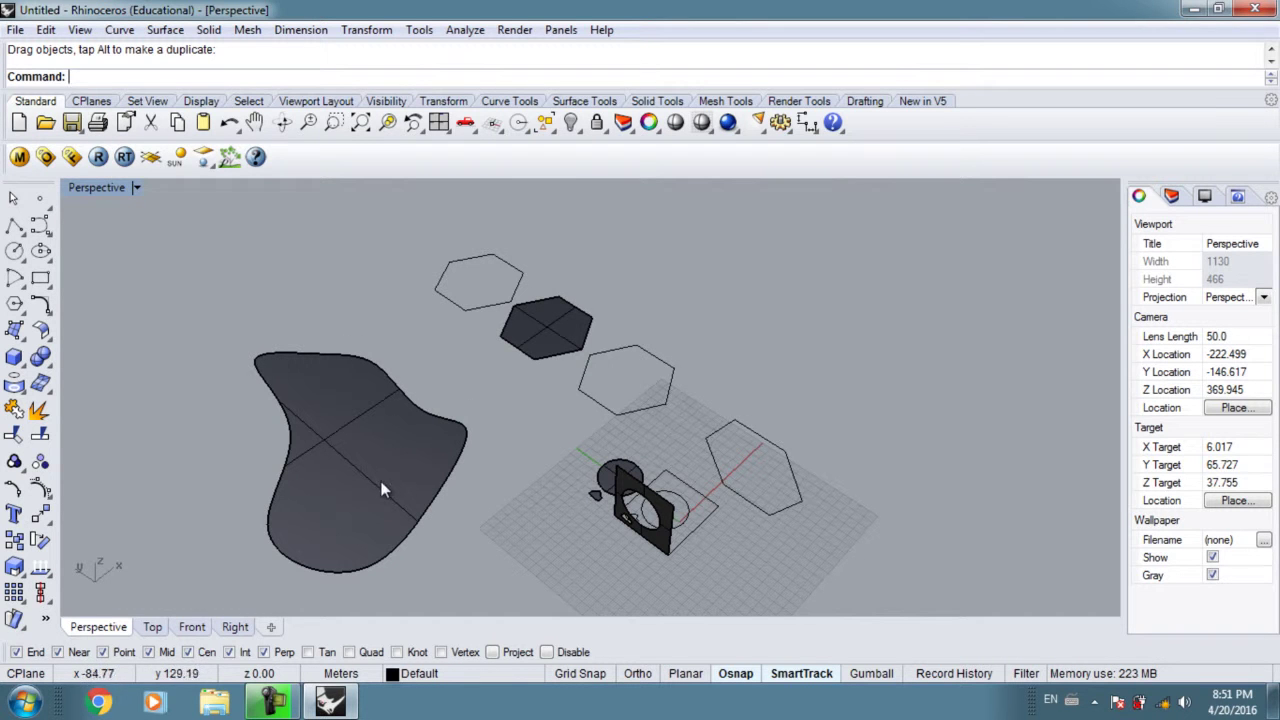
{"action": "right_click_drag", "start_coordinate": [372, 486], "coordinate": [423, 468], "text": "shift"}
{"action": "left_click", "coordinate": [424, 465]}
{"action": "type", "text": "d: DupEdge"}
{"action": "key", "text": "Return"}
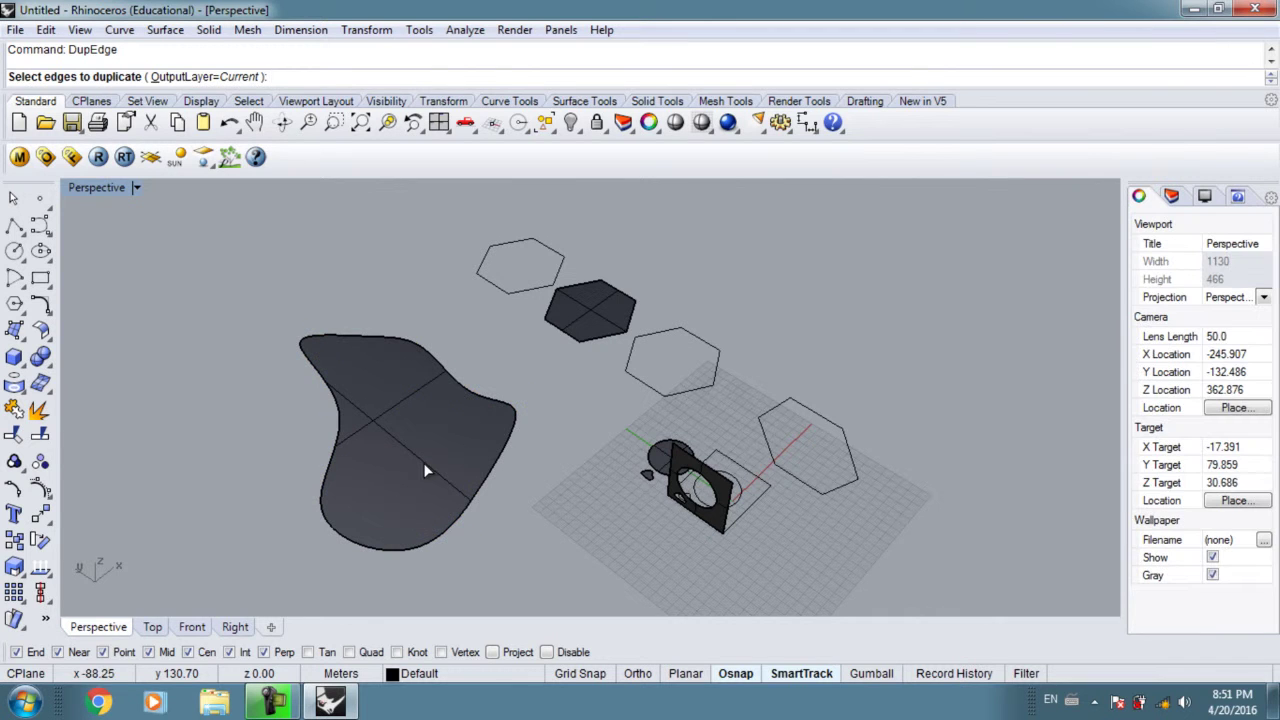
{"action": "left_click", "coordinate": [327, 473]}
{"action": "key", "text": "Return"}
{"action": "left_click_drag", "start_coordinate": [327, 473], "coordinate": [167, 332]}
- Select all the surfaces and curves and move them together off the construction grid to clear it
{"action": "right_click_drag", "start_coordinate": [307, 398], "coordinate": [457, 434]}
{"action": "scroll", "coordinate": [530, 457], "scroll_direction": "down", "scroll_amount": 4}
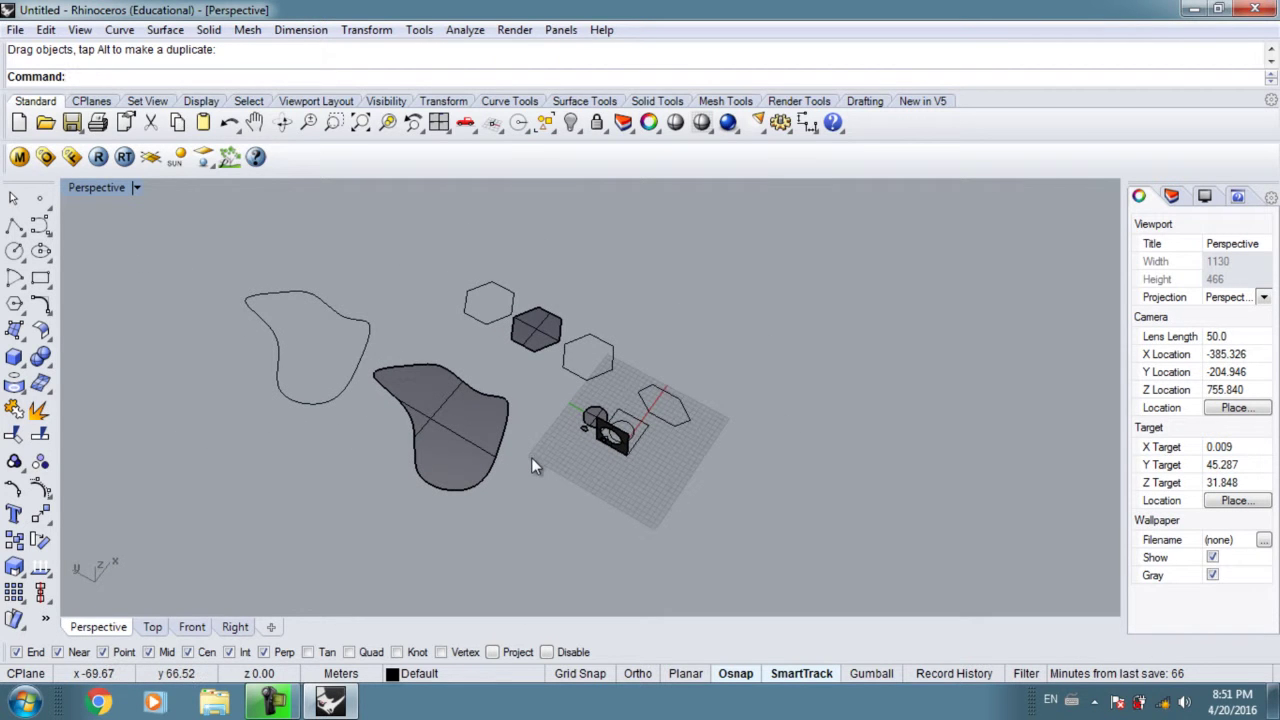
{"action": "right_click_drag", "start_coordinate": [533, 466], "coordinate": [551, 429], "text": "shift"}
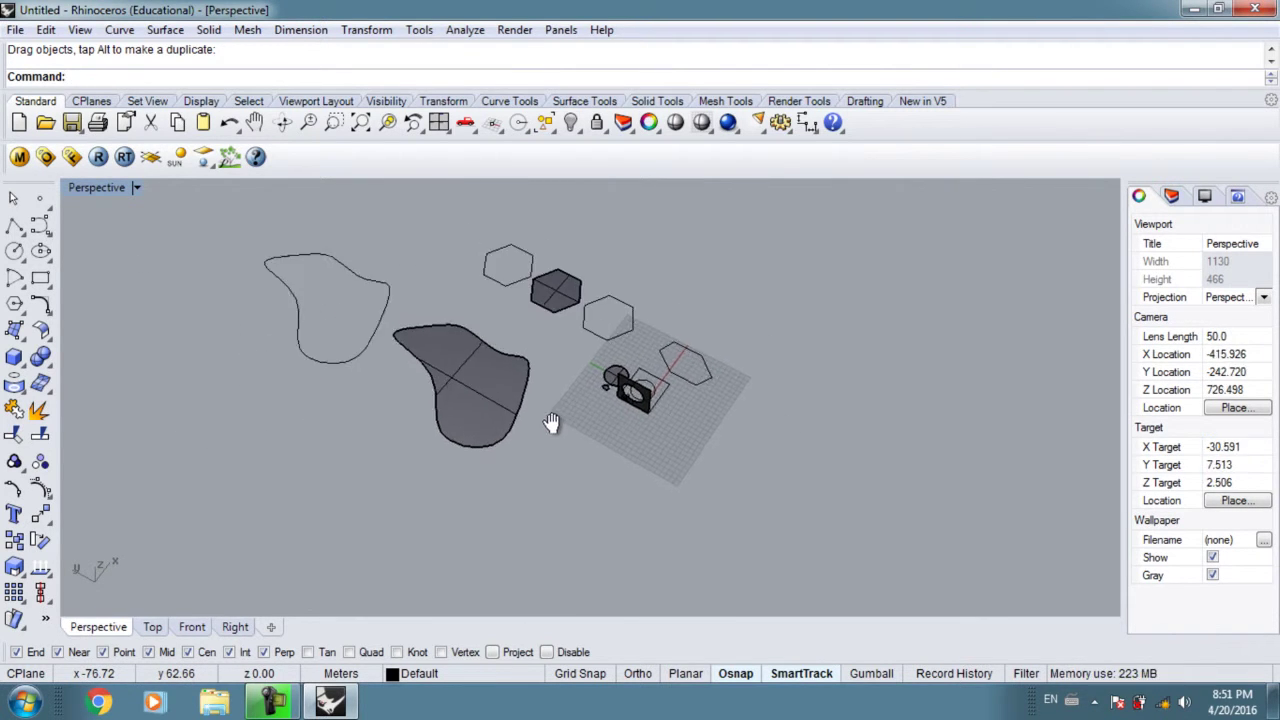
{"action": "left_click_drag", "start_coordinate": [727, 245], "coordinate": [277, 486]}
{"action": "left_click_drag", "start_coordinate": [529, 436], "coordinate": [632, 313]}
{"action": "left_click", "coordinate": [495, 345]}
{"action": "right_click_drag", "start_coordinate": [495, 345], "coordinate": [472, 391], "text": "shift"}
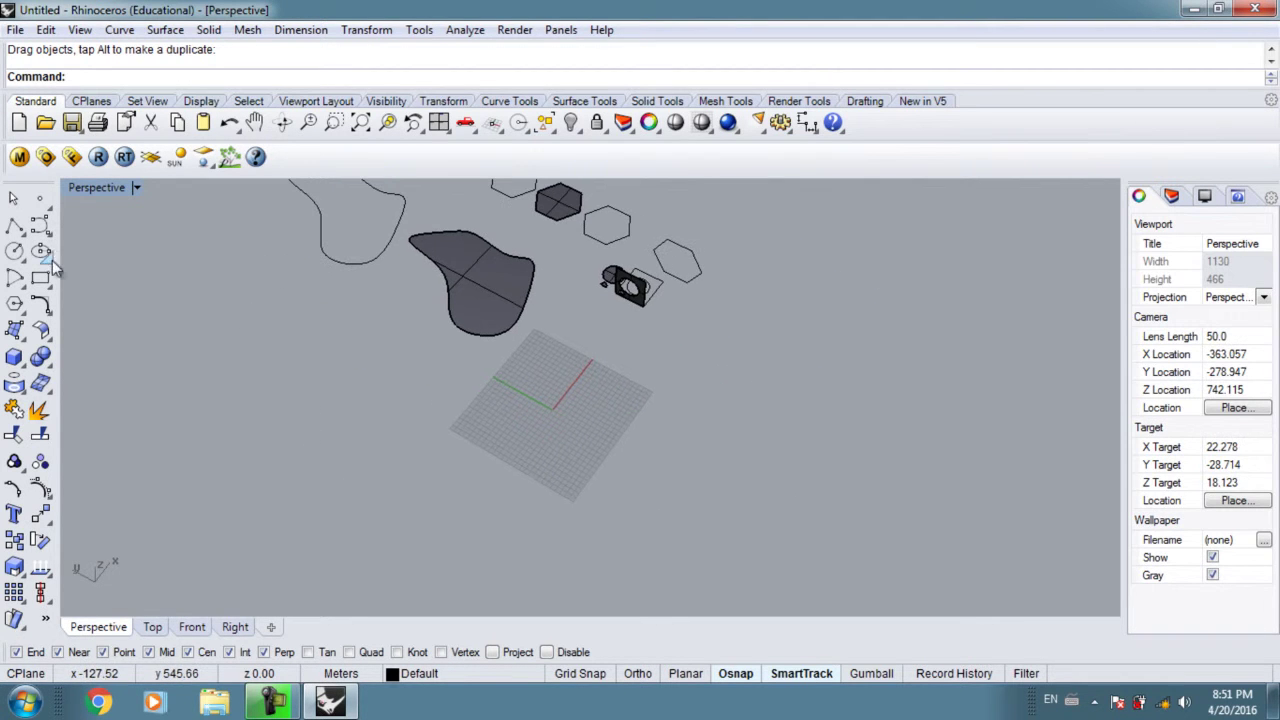
- Draw a corner-to-corner rectangle overlapping the near side of the construction grid
{"action": "left_click", "coordinate": [16, 331]}
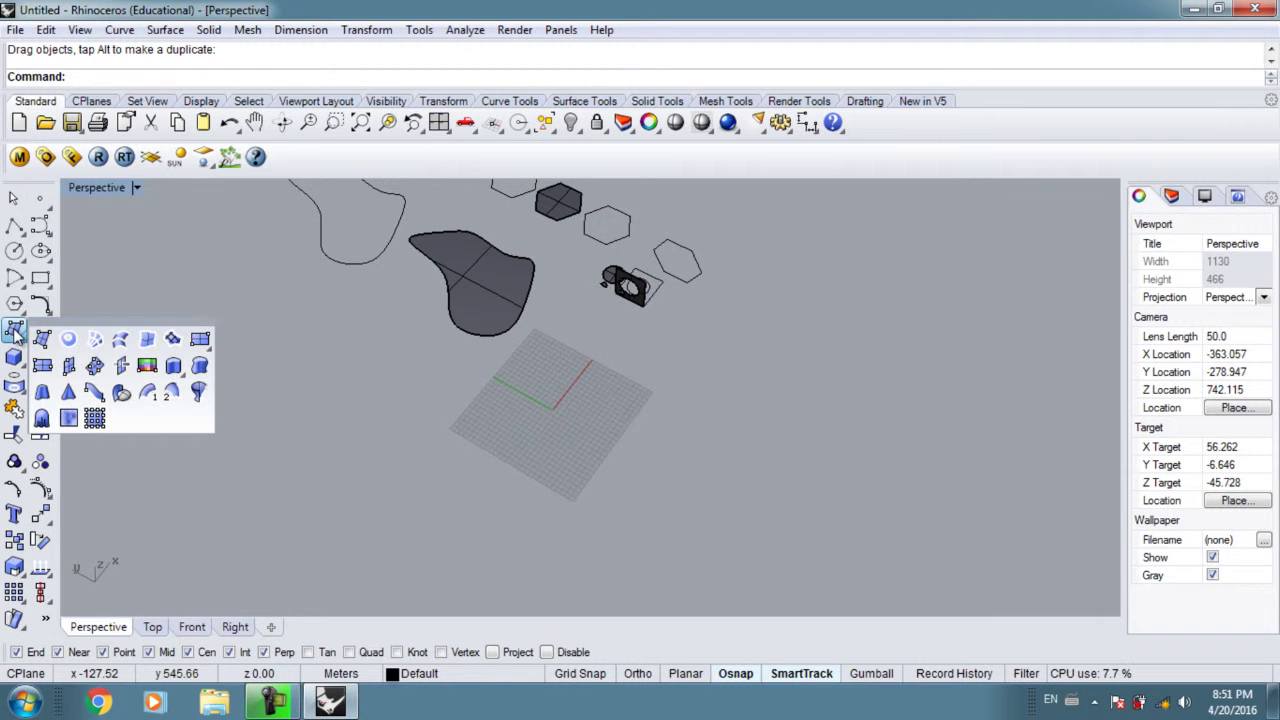
{"action": "left_click", "coordinate": [42, 280]}
{"action": "left_click", "coordinate": [476, 397]}
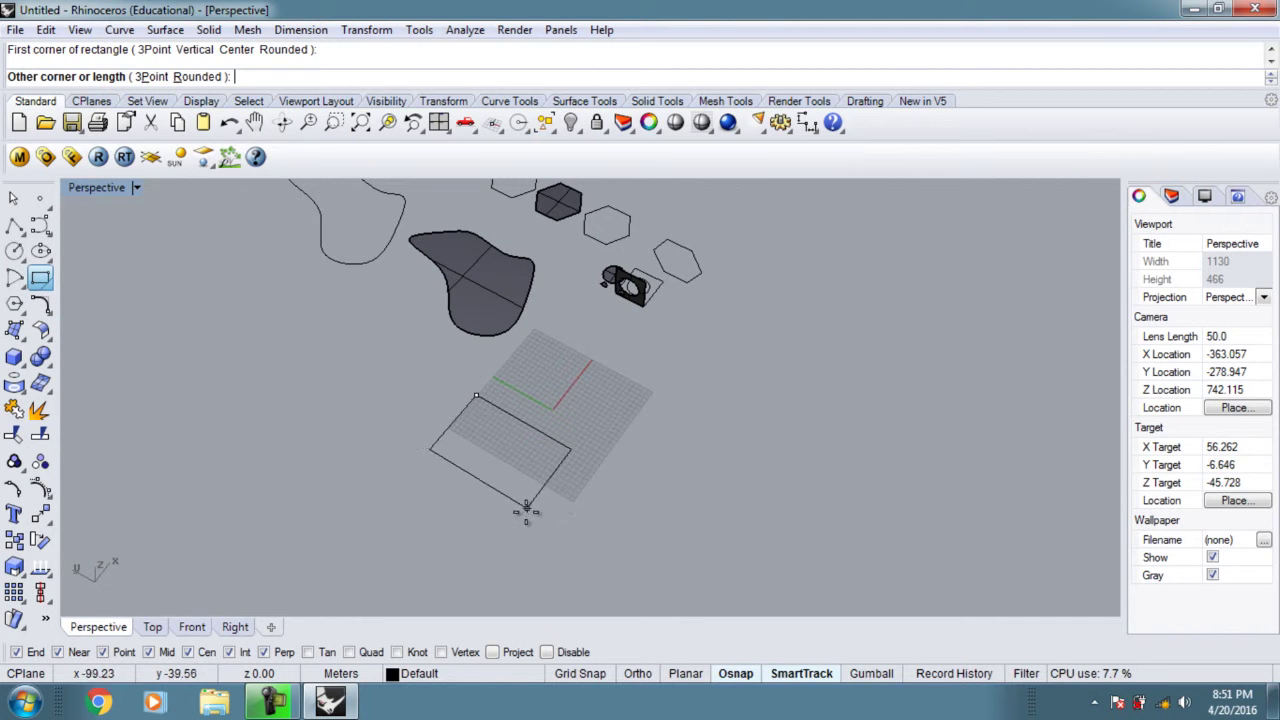
{"action": "scroll", "coordinate": [505, 520], "scroll_direction": "up", "scroll_amount": 4}
{"action": "right_click_drag", "start_coordinate": [500, 490], "coordinate": [557, 484], "text": "shift"}
{"action": "left_click", "coordinate": [559, 485]}
- Create a planar surface from the rectangle
{"action": "left_click", "coordinate": [559, 485]}
{"action": "type", "text": "Plana"}
{"action": "key", "text": "Return"}
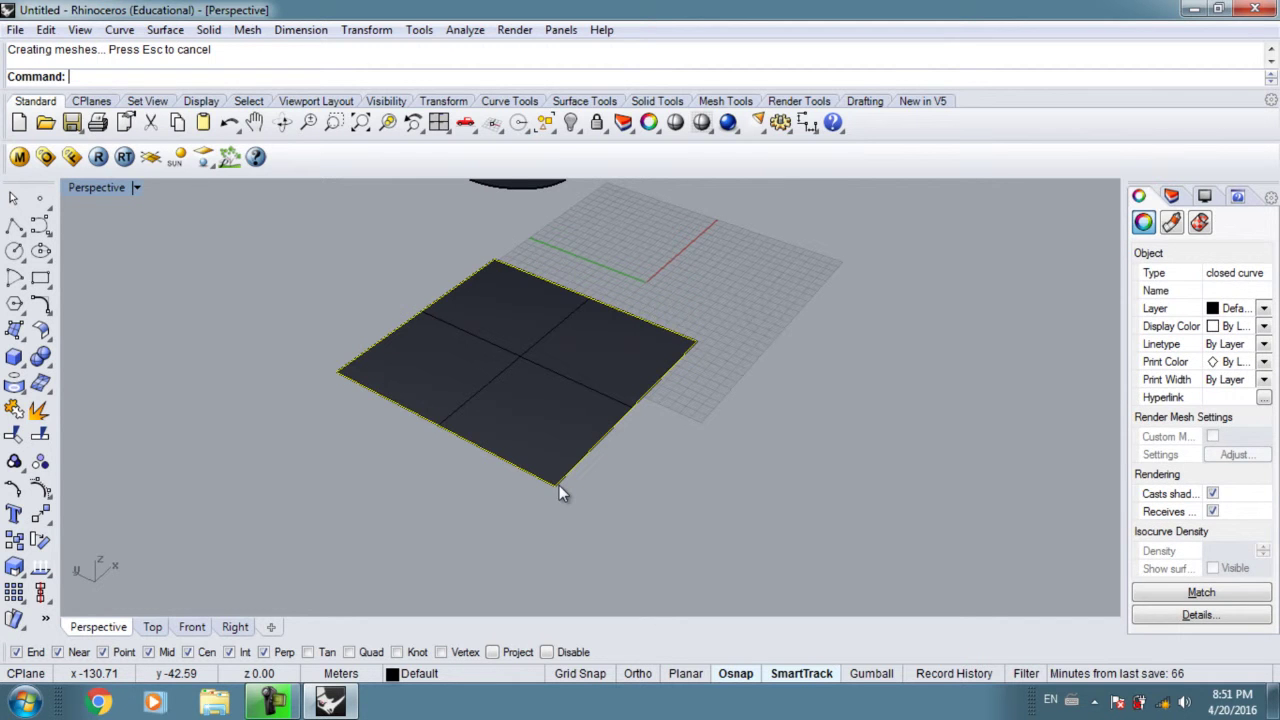
{"action": "right_click_drag", "start_coordinate": [568, 354], "coordinate": [546, 380], "text": "shift"}
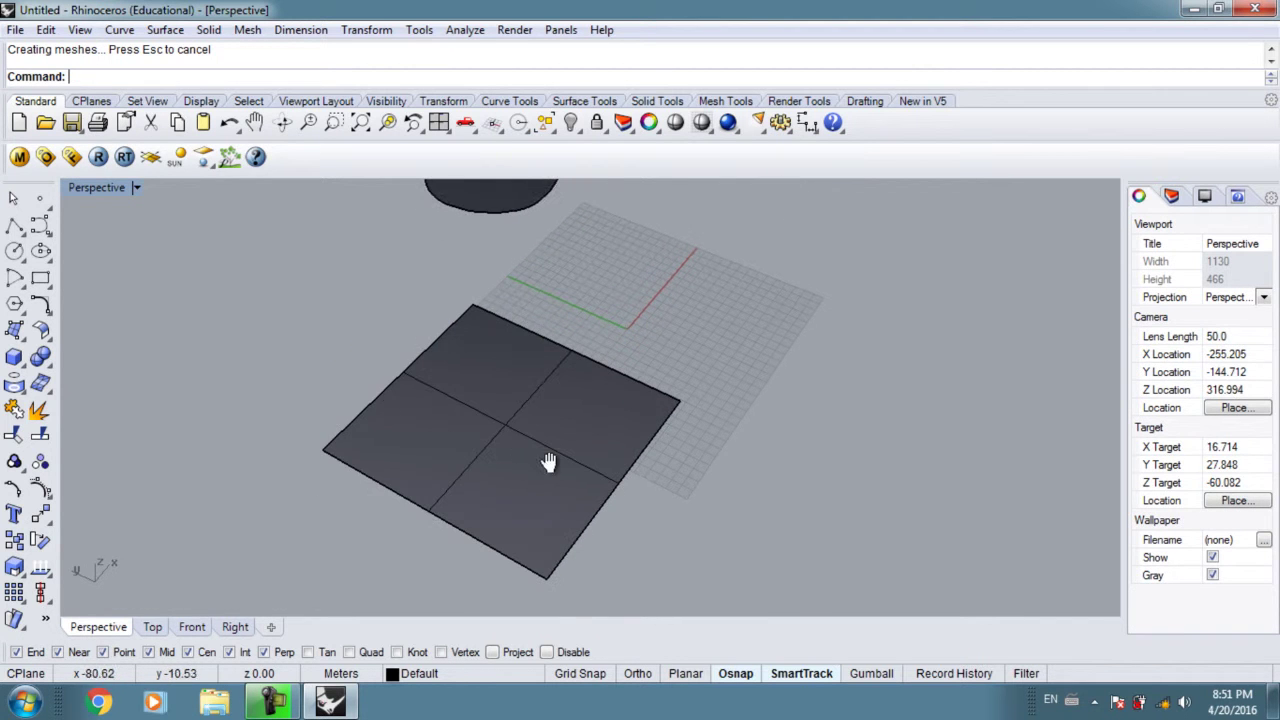
- Try to rebuild the rectangular planar surface with 10 points and degree 3 in both U and V
{"action": "left_click", "coordinate": [548, 388]}
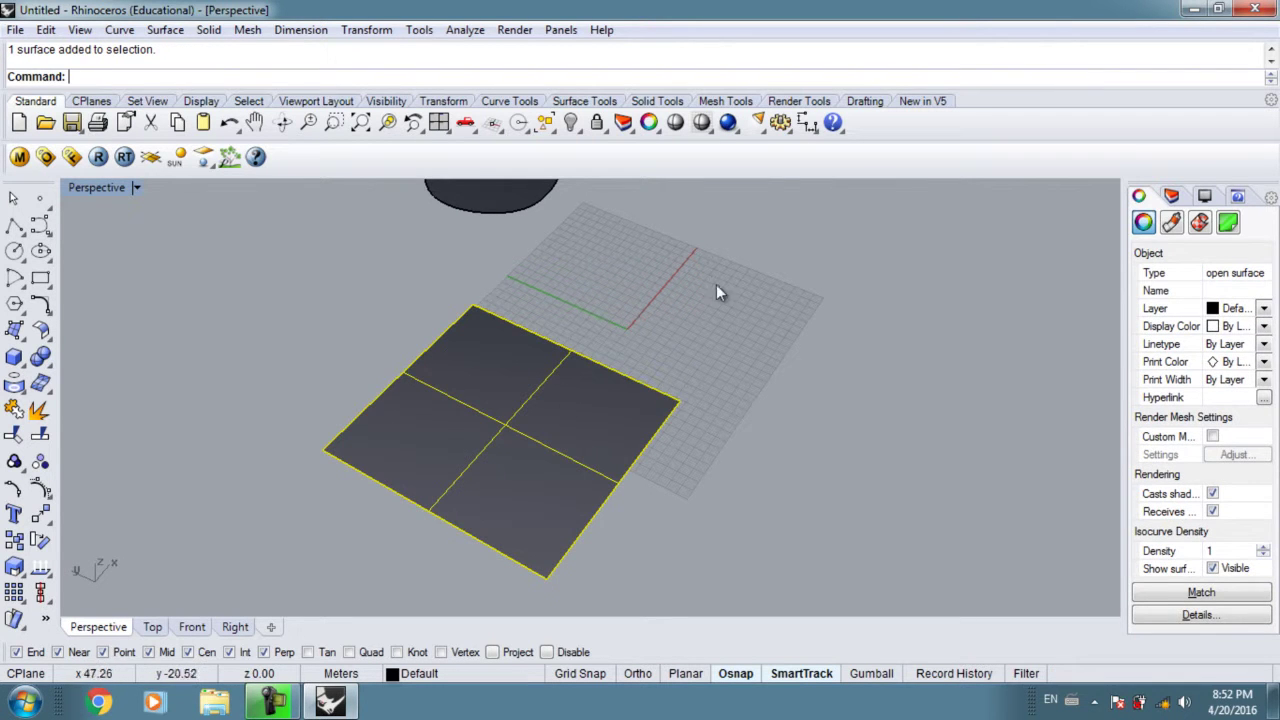
{"action": "left_click", "coordinate": [584, 101]}
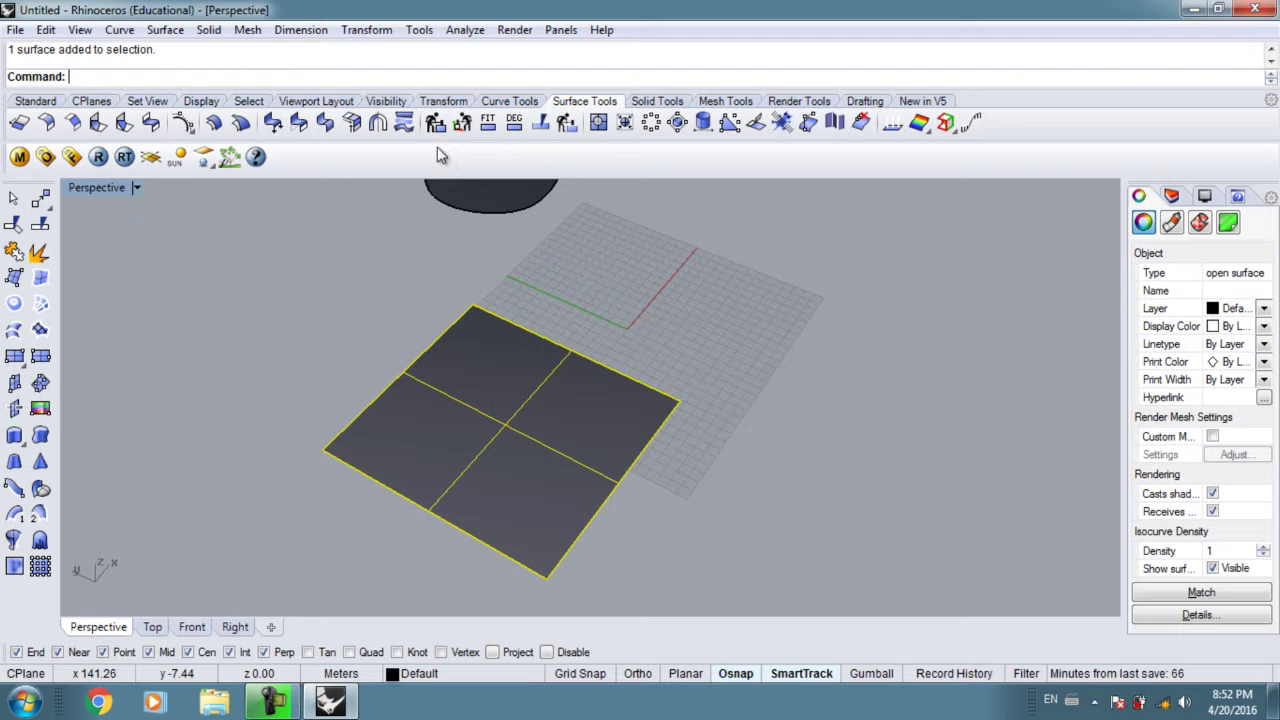
{"action": "type", "text": "Rebuild"}
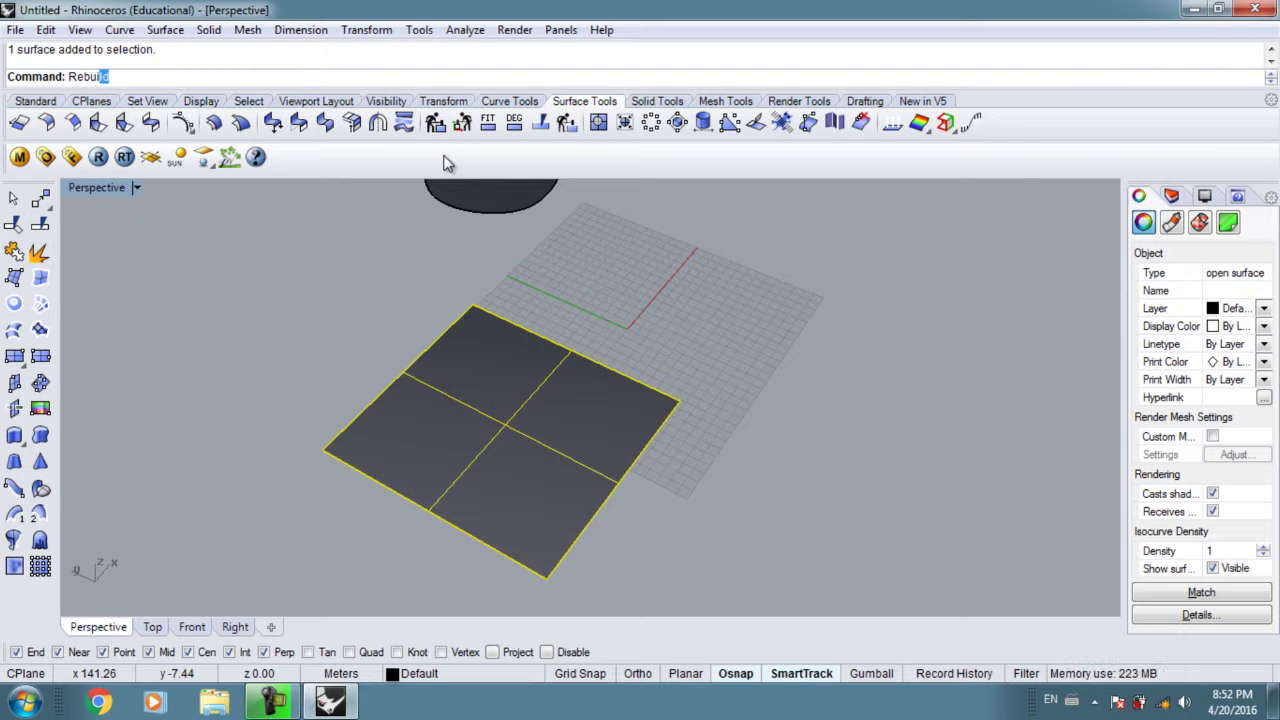
{"action": "key", "text": "Return"}
{"action": "mouse_move", "coordinate": [898, 198]}
{"action": "left_mouse_down"}
{"action": "mouse_move", "coordinate": [868, 220]}
{"action": "mouse_move", "coordinate": [895, 218]}
{"action": "left_mouse_up"}
{"action": "mouse_move", "coordinate": [667, 351]}
{"action": "right_mouse_down", "text": "shift"}
{"action": "mouse_move", "coordinate": [617, 340]}
{"action": "mouse_move", "coordinate": [655, 330]}
{"action": "right_mouse_up", "text": "shift"}
{"action": "scroll", "coordinate": [549, 393], "scroll_direction": "up", "scroll_amount": 4}
{"action": "right_click_drag", "start_coordinate": [549, 393], "coordinate": [574, 352], "text": "shift"}
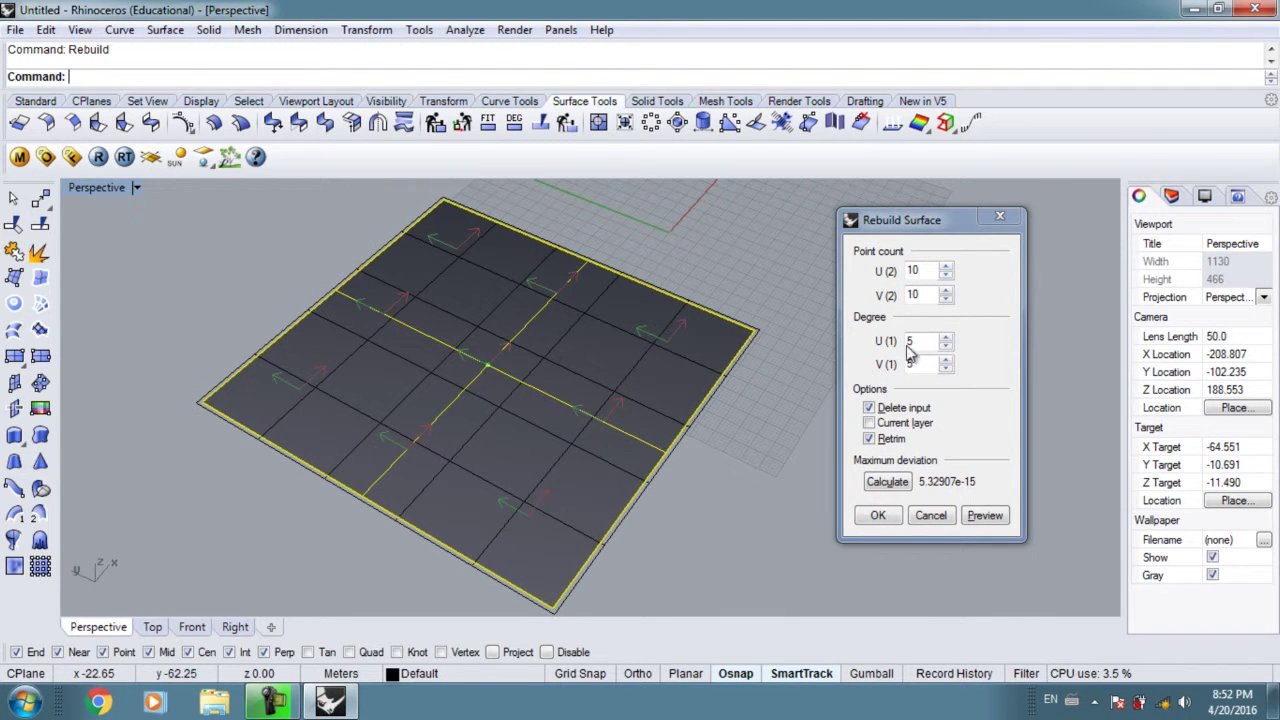
{"action": "left_click_drag", "start_coordinate": [931, 343], "coordinate": [857, 365]}
{"action": "type", "text": "3"}
{"action": "key", "text": "Tab"}
{"action": "mouse_move", "coordinate": [677, 358]}
{"action": "right_mouse_down"}
{"action": "mouse_move", "coordinate": [634, 323]}
{"action": "mouse_move", "coordinate": [580, 363]}
{"action": "mouse_move", "coordinate": [603, 350]}
{"action": "mouse_move", "coordinate": [652, 362]}
{"action": "right_mouse_up"}
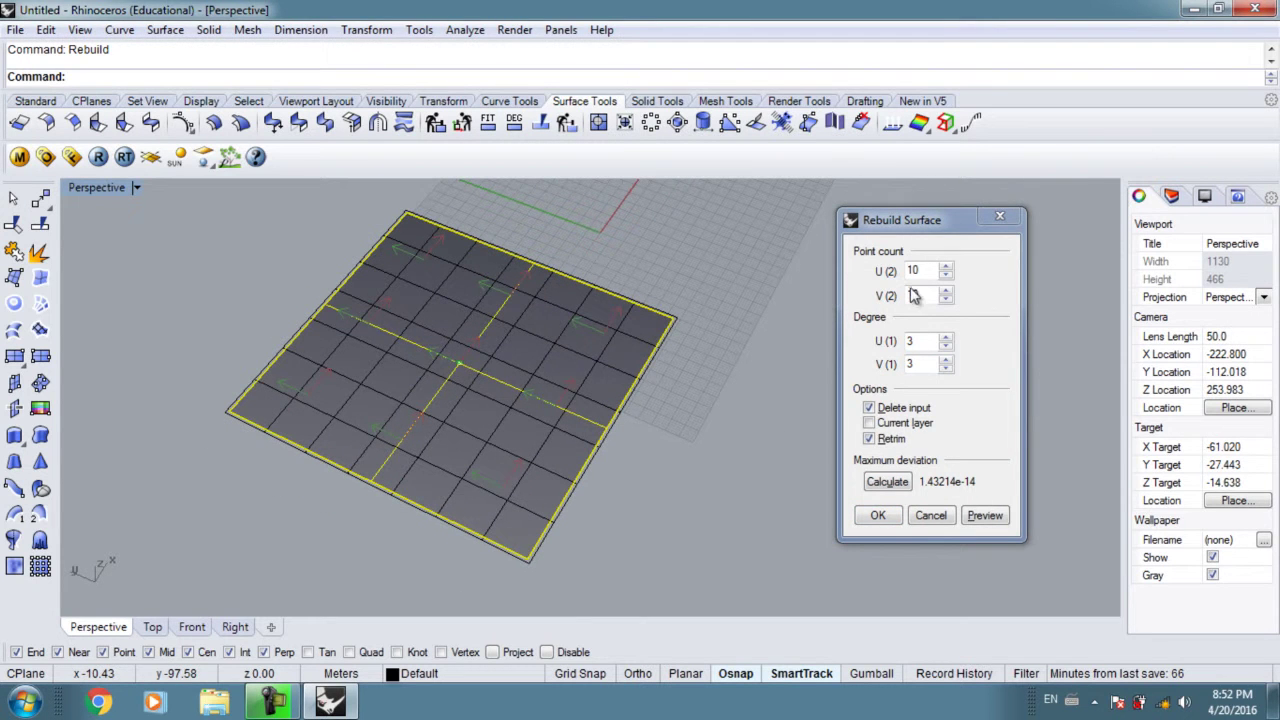
{"action": "left_click", "coordinate": [935, 271]}
{"action": "key", "text": "Return"}
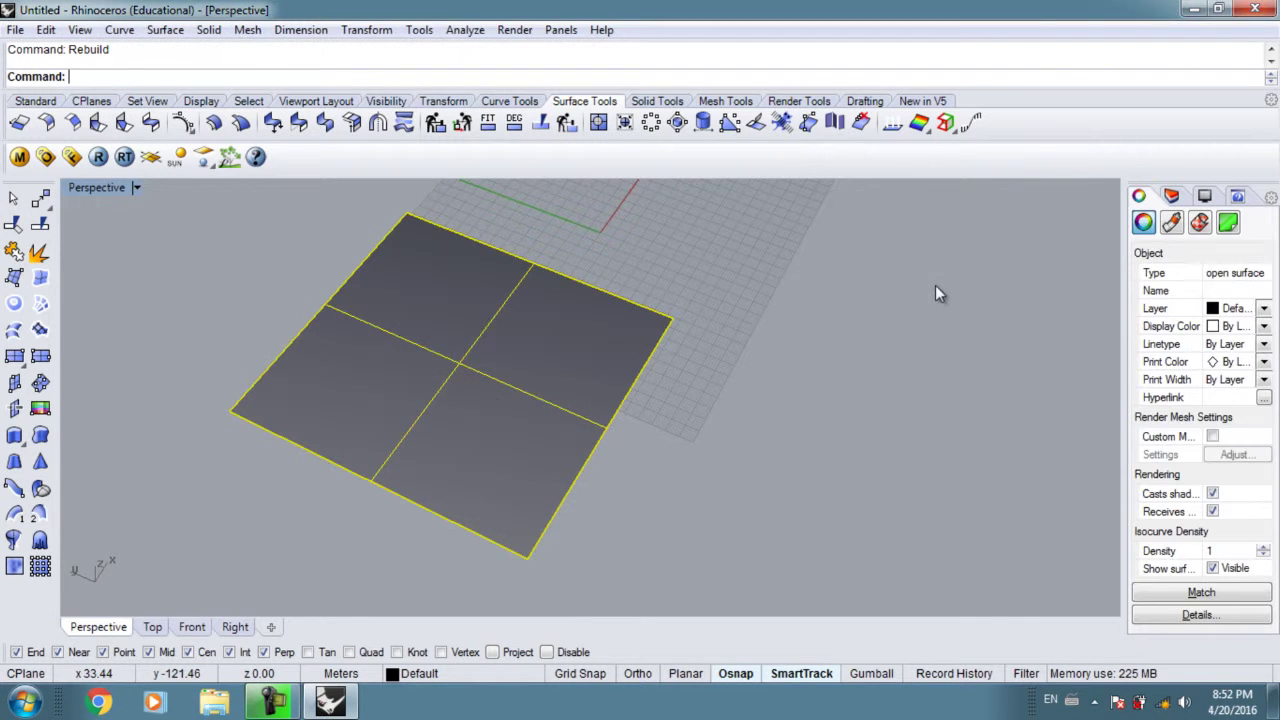
{"action": "key", "text": "Return"}
{"action": "key", "text": "Escape"}
- Rebuild the rectangular planar surface with a point count of 10 and degree 3 in both U and V, deleting the input
{"action": "type", "text": "Reb"}
{"action": "key", "text": "Return"}
{"action": "left_click", "coordinate": [539, 377]}
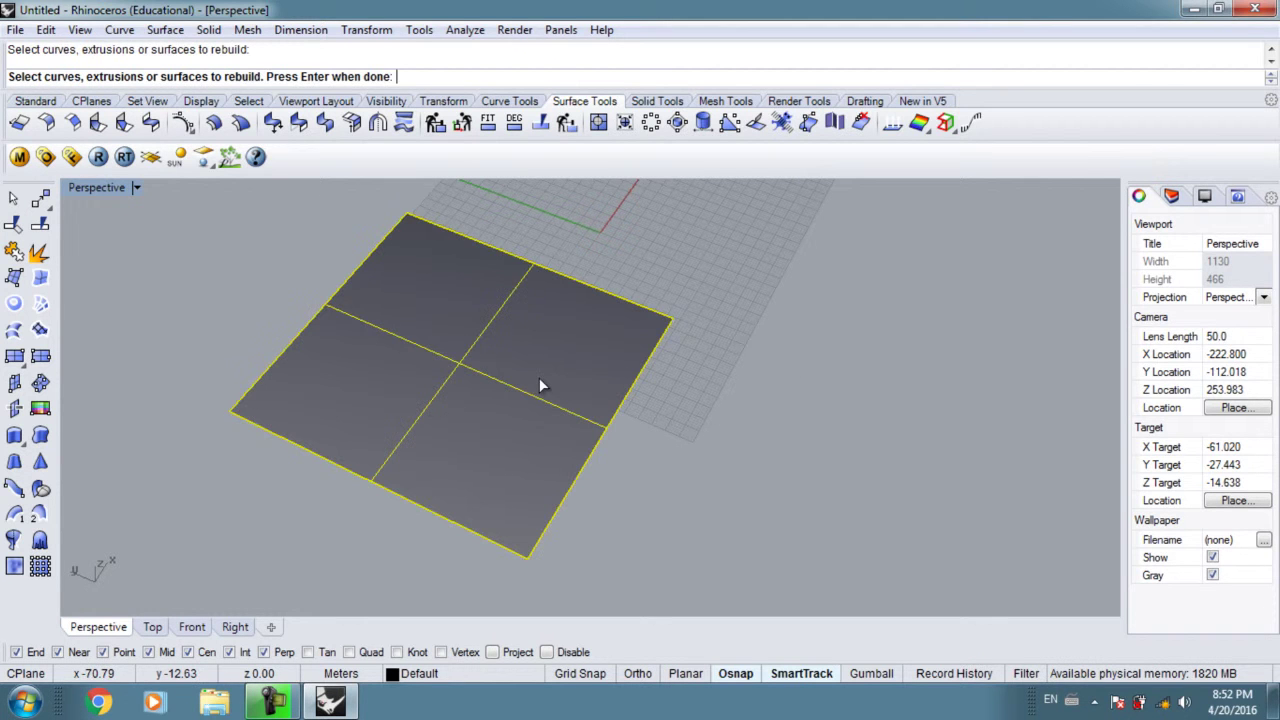
{"action": "key", "text": "Return"}
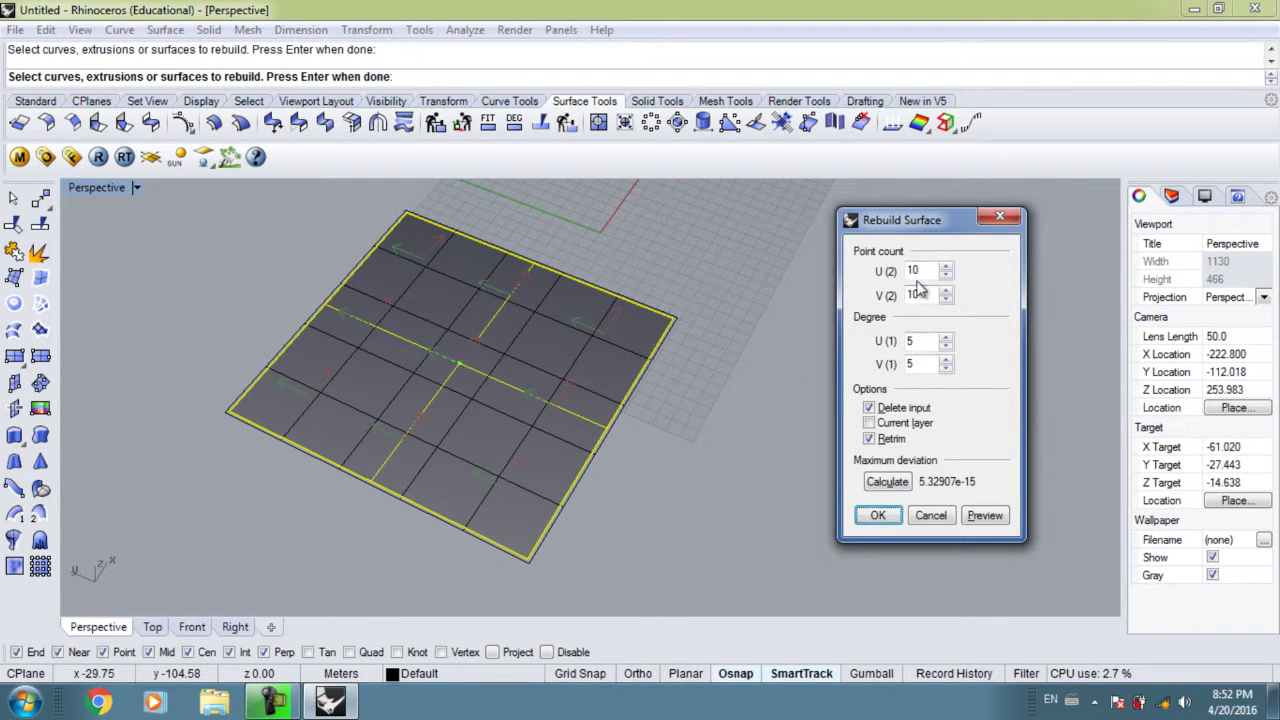
{"action": "double_click", "coordinate": [921, 269]}
{"action": "double_click", "coordinate": [905, 341]}
{"action": "type", "text": "3"}
{"action": "double_click", "coordinate": [910, 364]}
{"action": "type", "text": "3"}
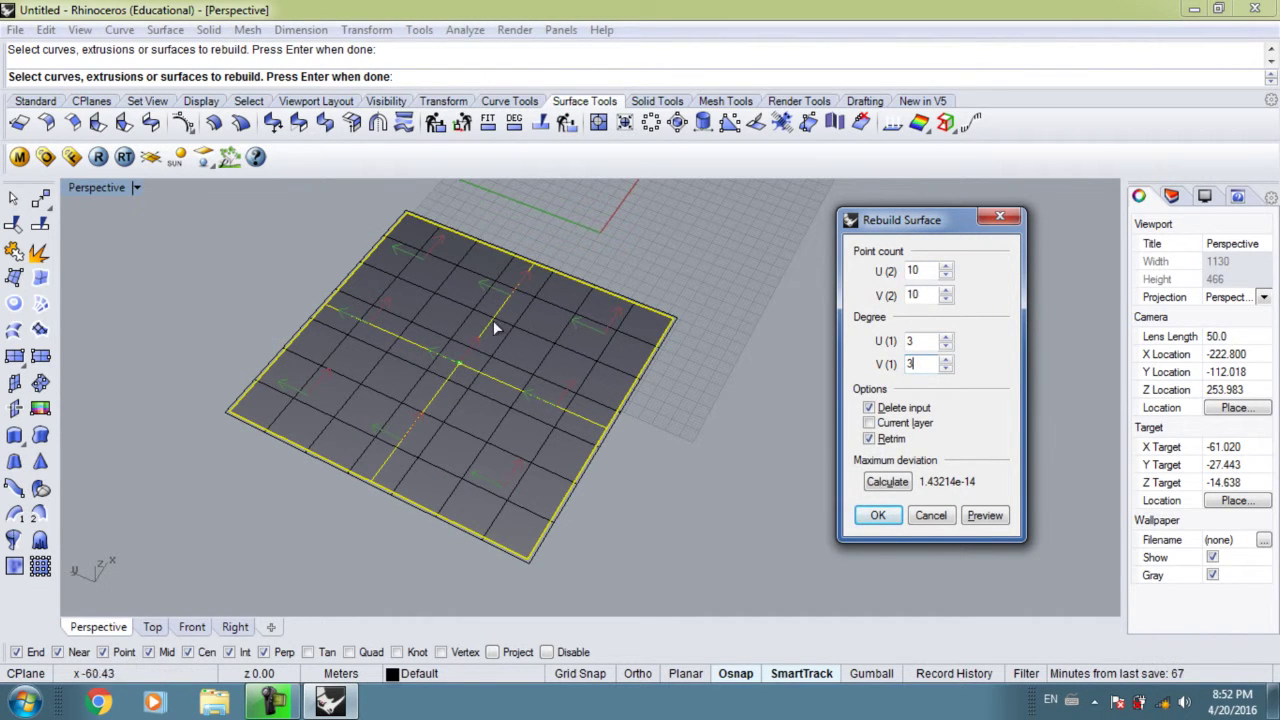
{"action": "left_click_drag", "start_coordinate": [920, 220], "coordinate": [815, 208]}
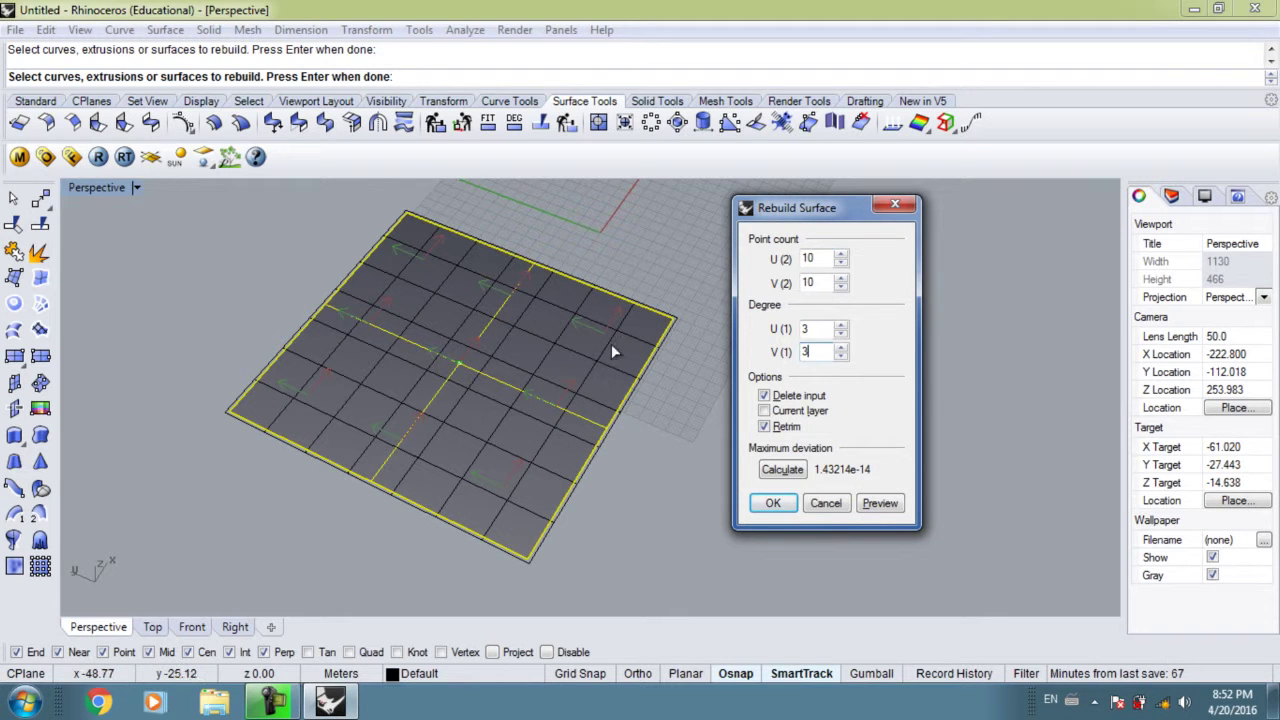
{"action": "left_click", "coordinate": [771, 502]}
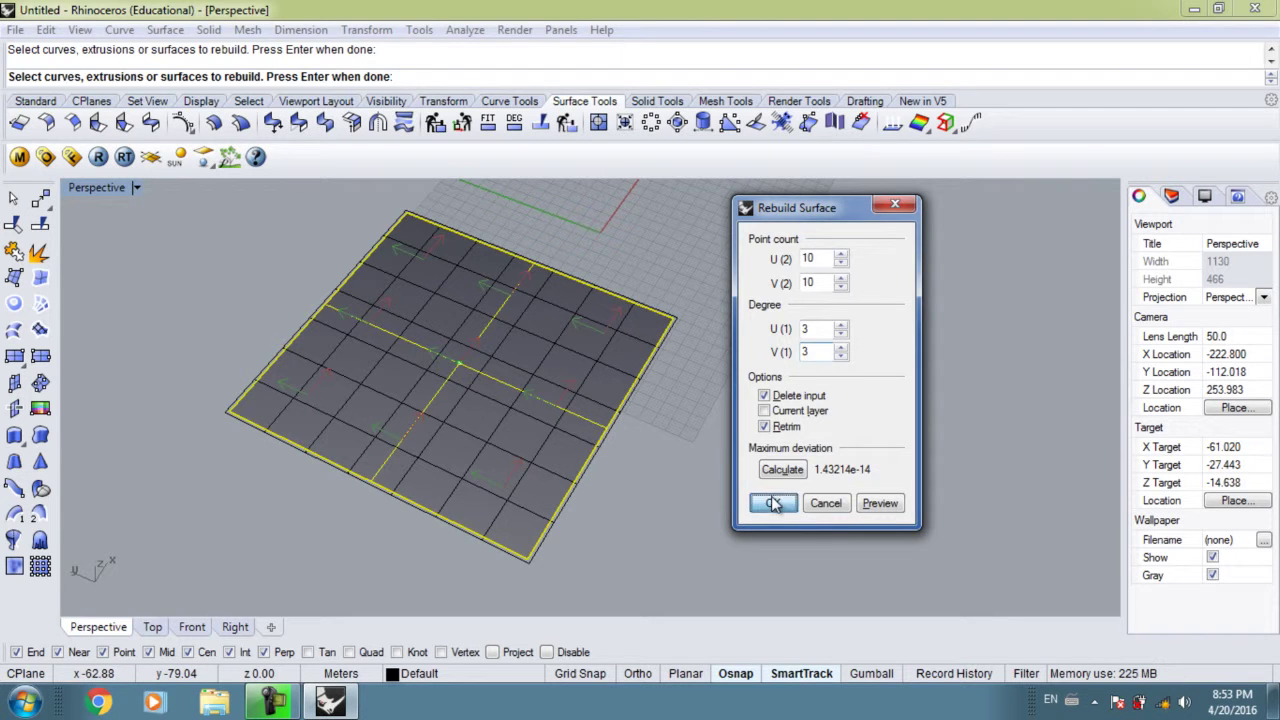
- Move the rebuilt surface together with its rectangle curve off the construction grid
{"action": "scroll", "coordinate": [665, 440], "scroll_direction": "down", "scroll_amount": 3}
{"action": "right_click_drag", "start_coordinate": [573, 354], "coordinate": [566, 374]}
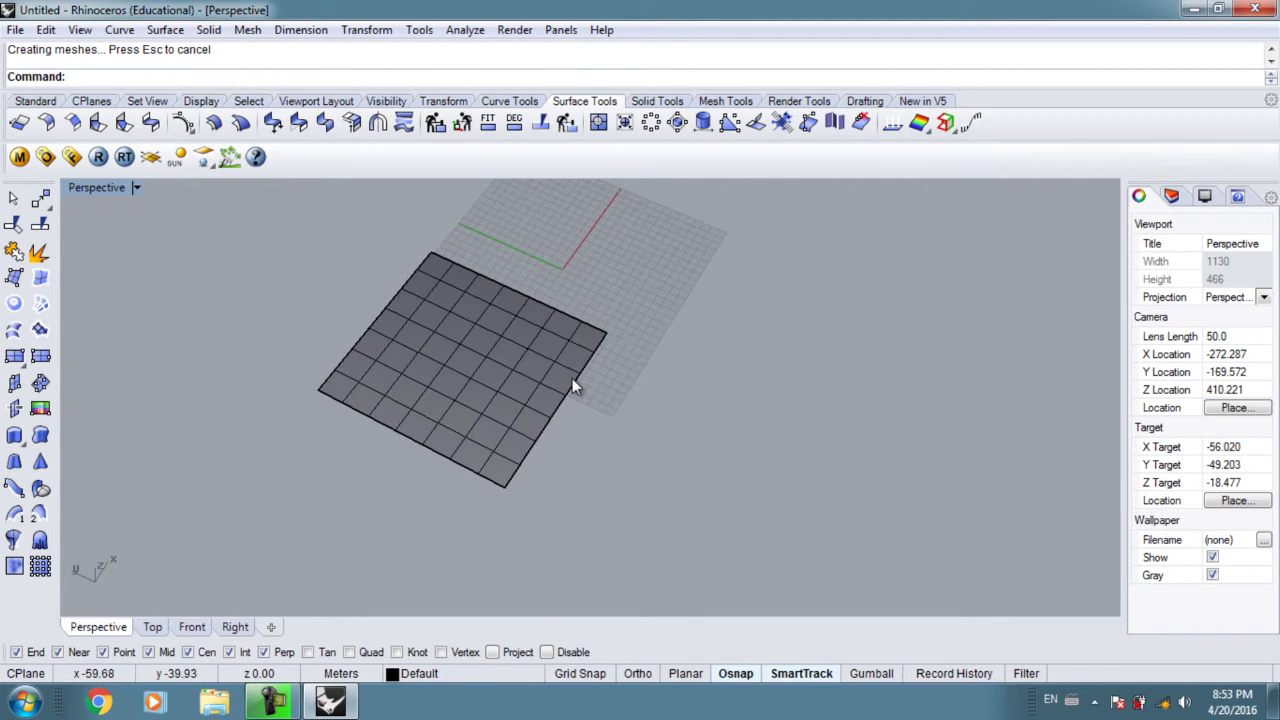
{"action": "scroll", "coordinate": [572, 378], "scroll_direction": "down", "scroll_amount": 2}
{"action": "left_click_drag", "start_coordinate": [598, 306], "coordinate": [370, 335]}
{"action": "left_click", "coordinate": [489, 382]}
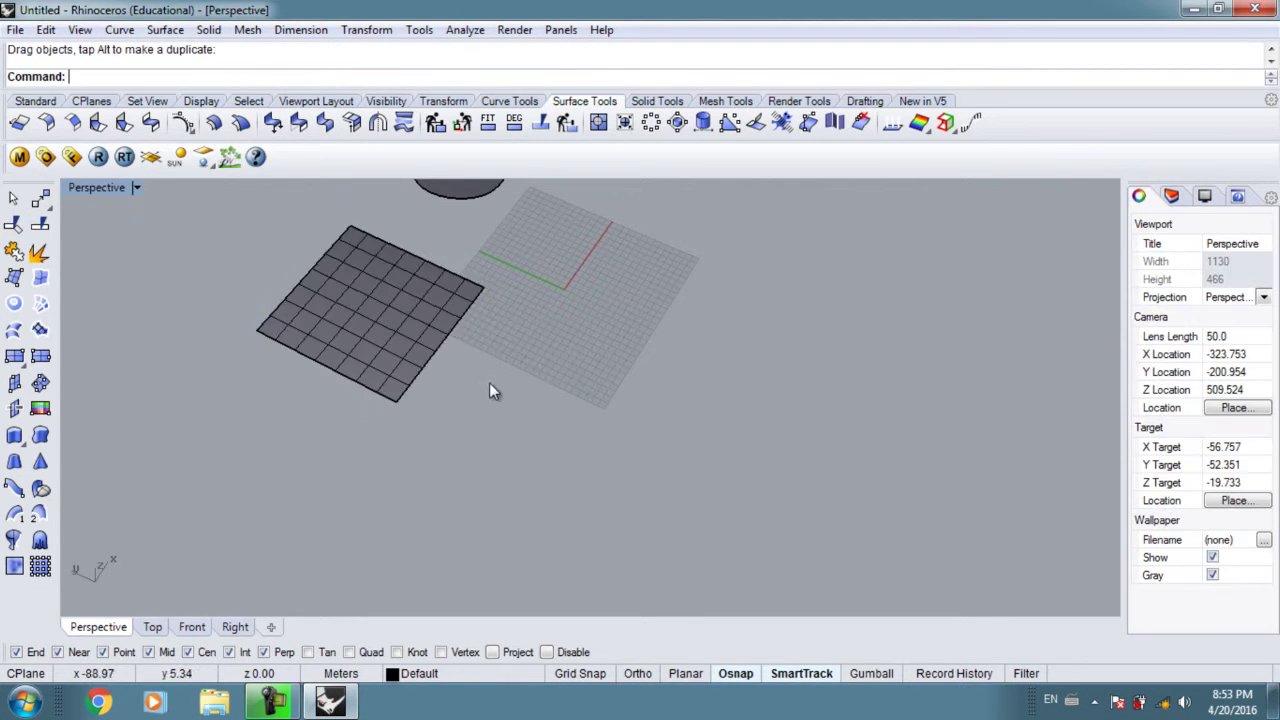
{"action": "right_click_drag", "start_coordinate": [489, 382], "coordinate": [530, 404]}
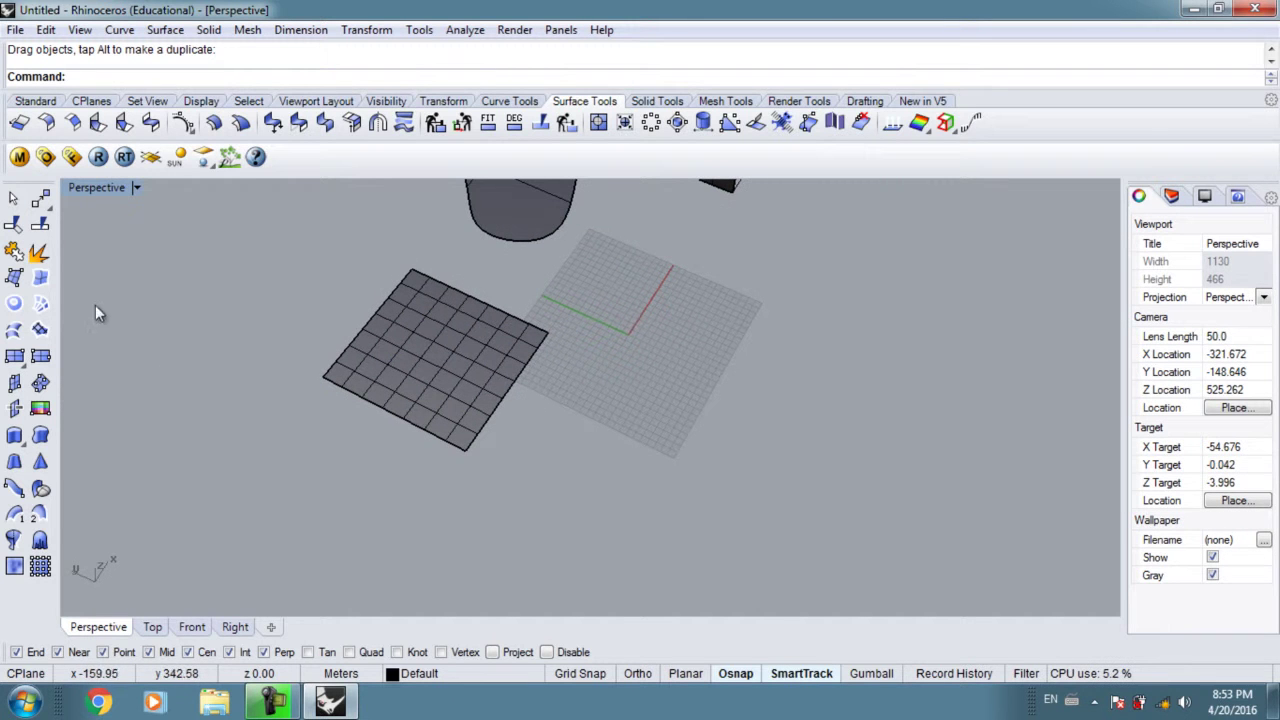
- Duplicate the rebuilt surface's border as a closed curve with DupBorder
{"action": "left_click", "coordinate": [35, 101]}
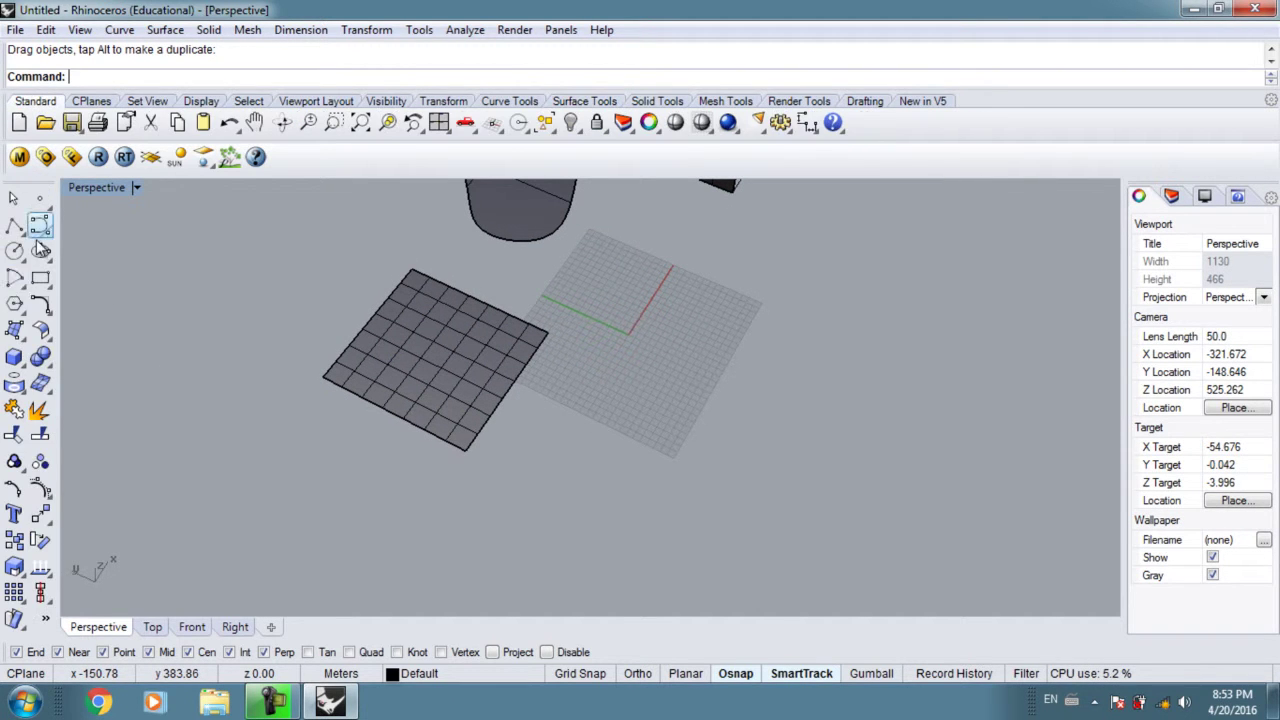
{"action": "left_click", "coordinate": [337, 360]}
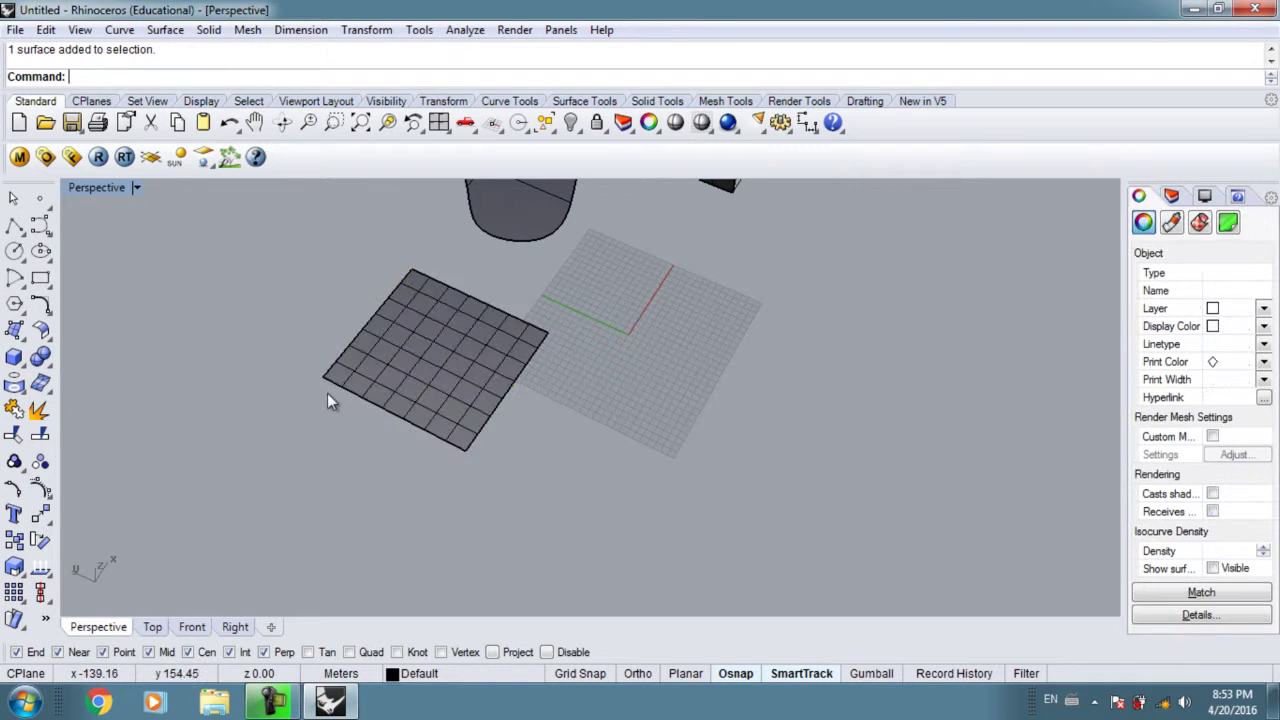
{"action": "type", "text": "Dup"}
{"action": "key", "text": "BackSpace"}
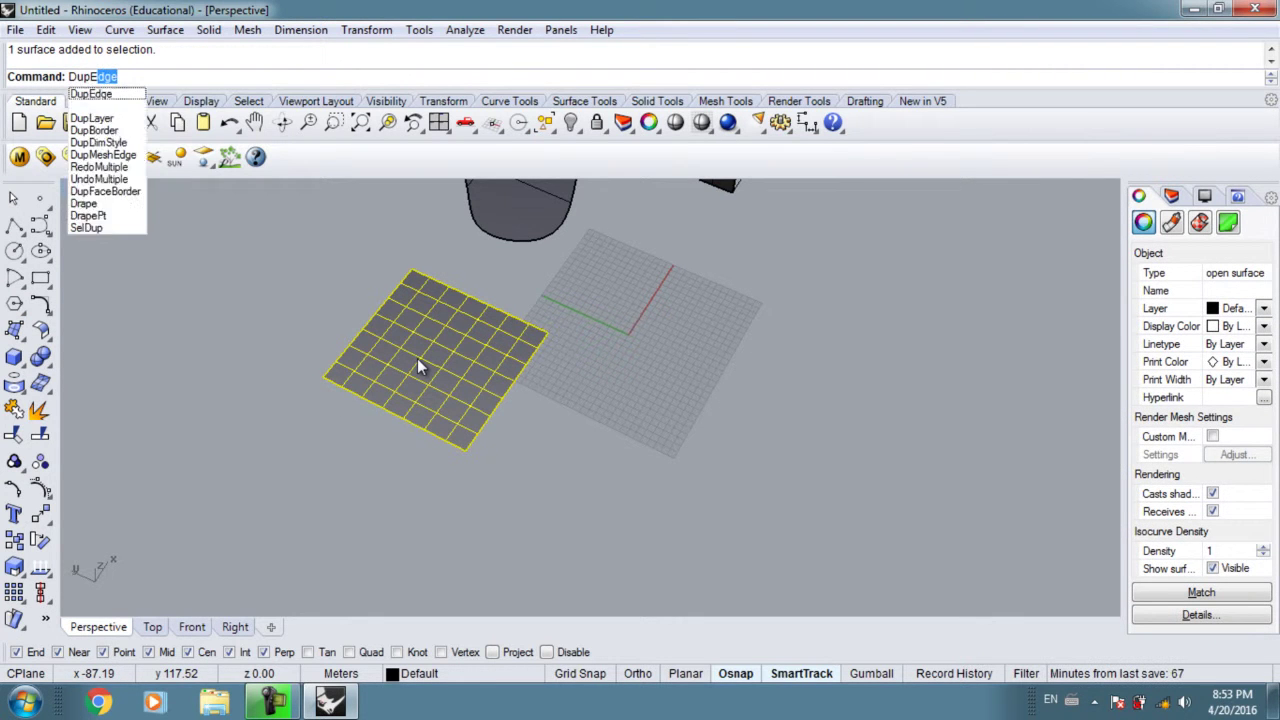
{"action": "key", "text": "BackSpace"}
{"action": "type", "text": "pB"}
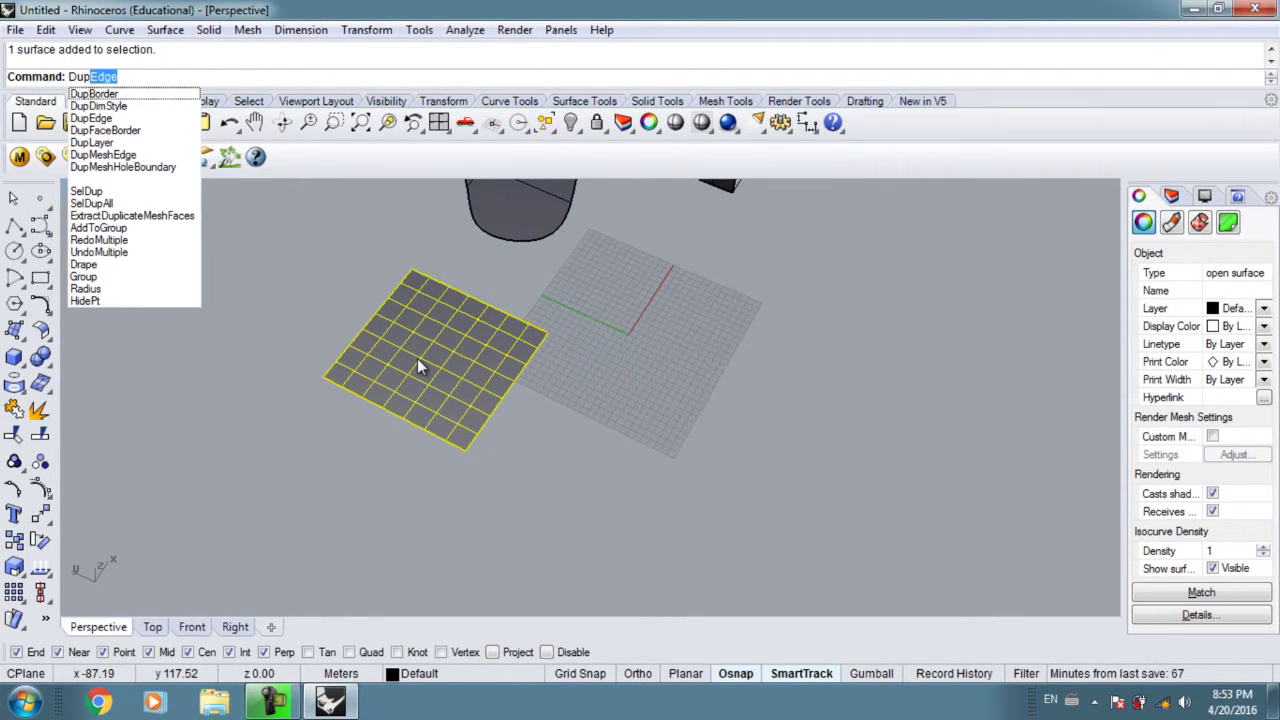
{"action": "key", "text": "Return"}
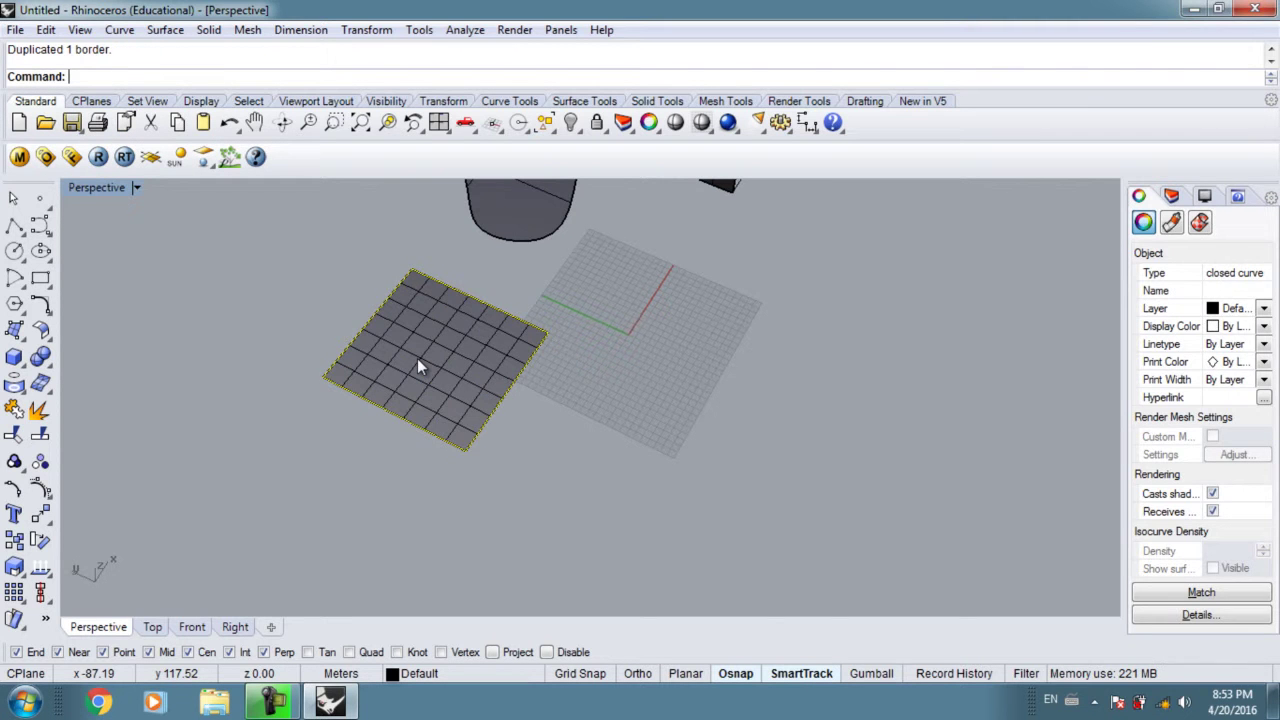
{"action": "key", "text": "Escape"}
- Select one of the overlapping closed outlines on the surface's edge and move it clear of the rebuilt surface
{"action": "left_click", "coordinate": [463, 449]}
{"action": "left_click", "coordinate": [515, 524]}
{"action": "left_click", "coordinate": [492, 424]}
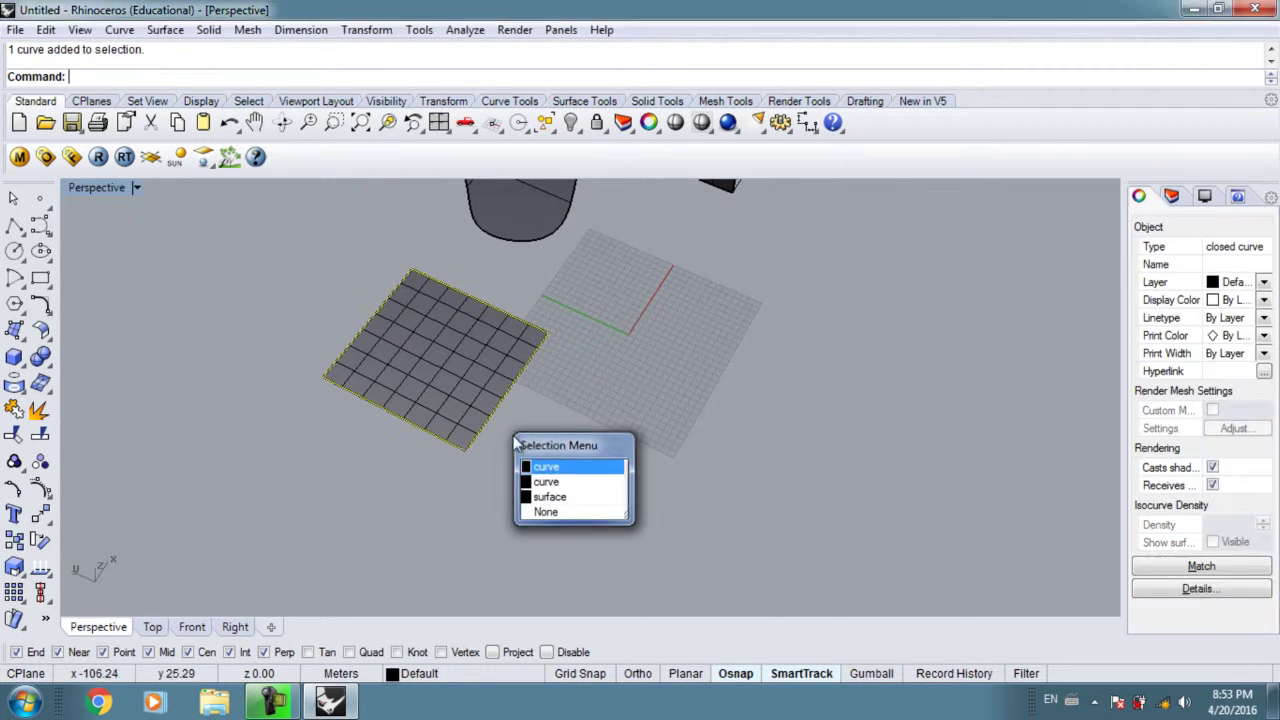
{"action": "left_click", "coordinate": [545, 465]}
{"action": "left_click_drag", "start_coordinate": [500, 428], "coordinate": [685, 526], "text": "shift"}
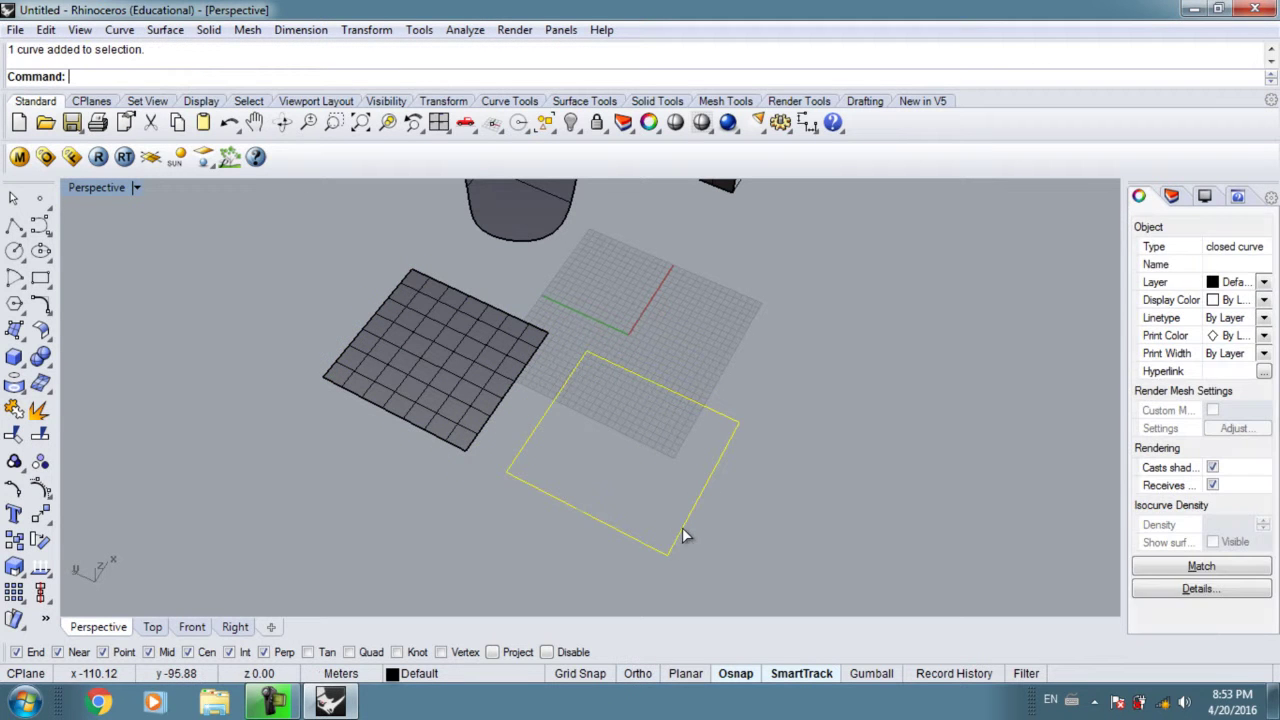
- Create a second planar surface from the moved outline with PlanarSrf
{"action": "type", "text": "PlanarSrf"}
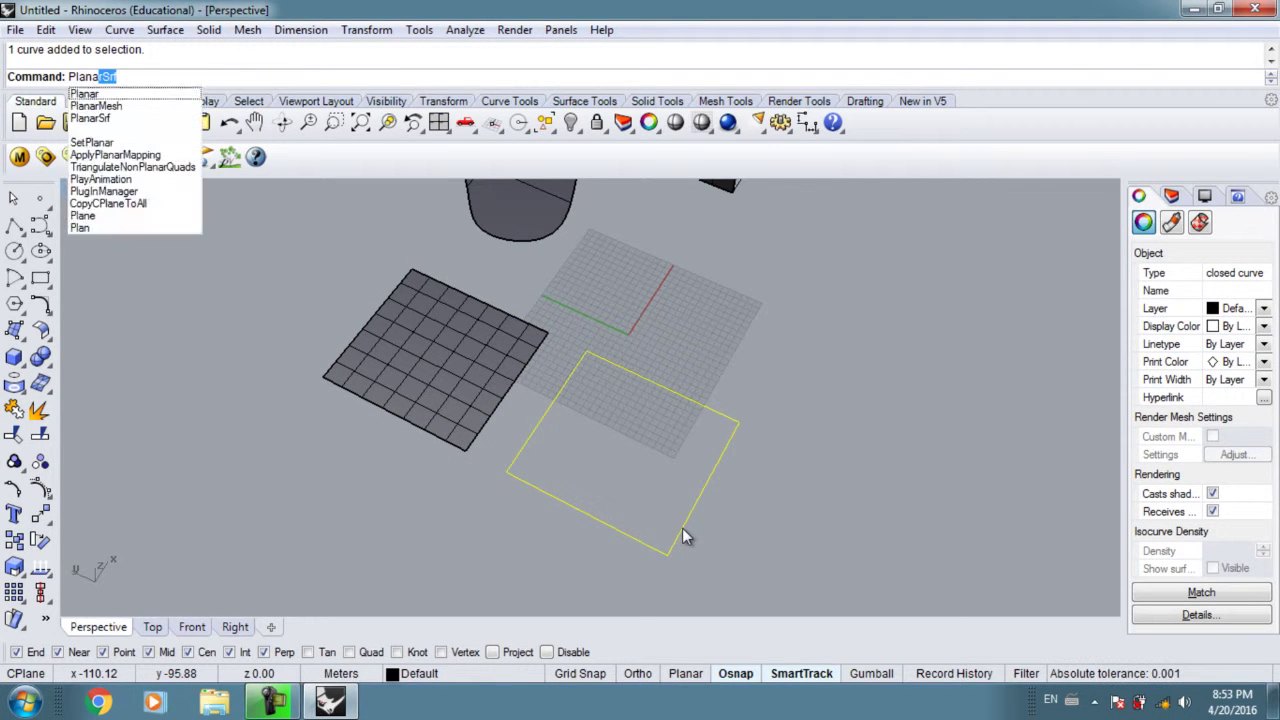
{"action": "key", "text": "Return"}
{"action": "right_click_drag", "start_coordinate": [682, 528], "coordinate": [559, 456], "text": "shift"}
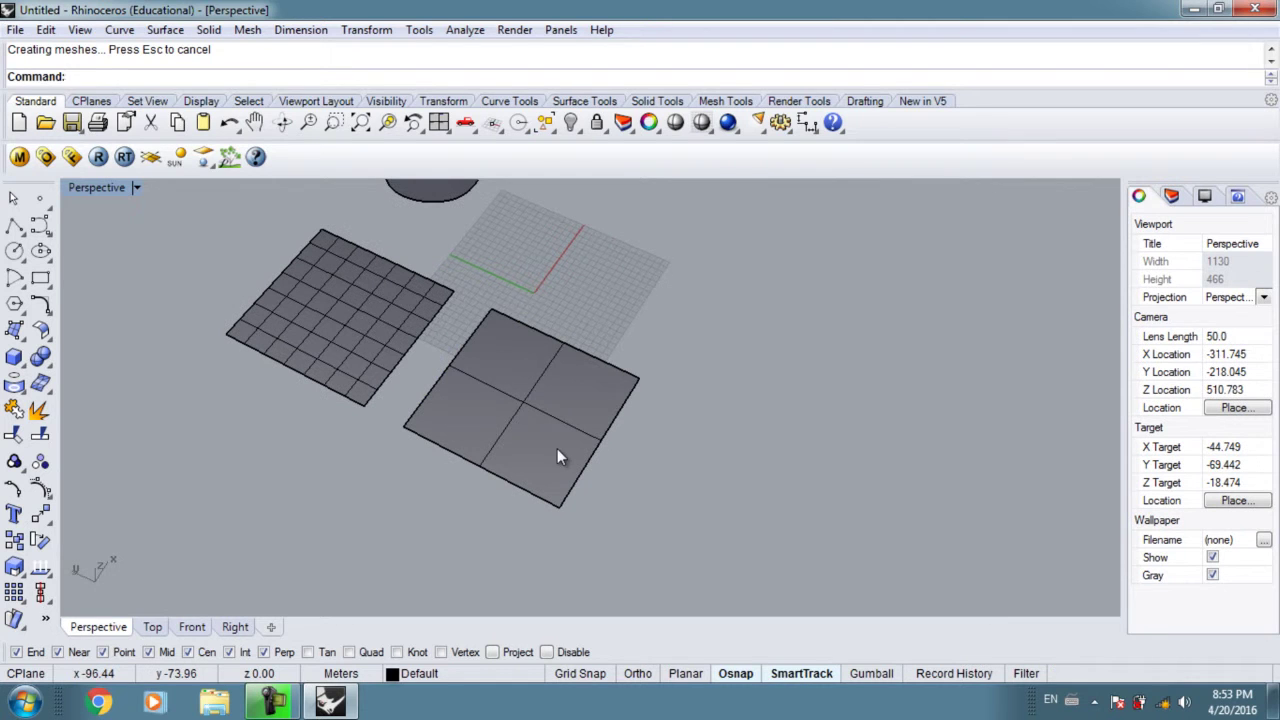
- Rebuild the second planar surface with a point count of 10 and degree 1 in both U and V
{"action": "type", "text": "Re"}
{"action": "key", "text": "Return"}
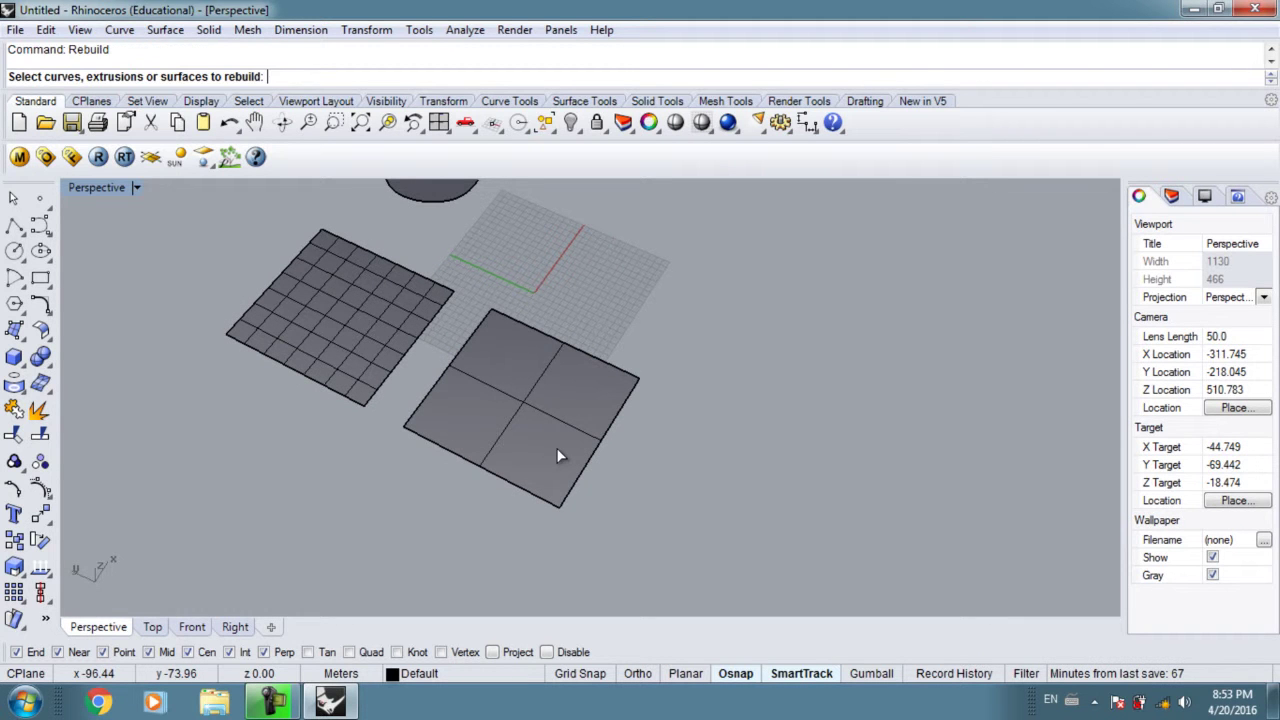
{"action": "left_click", "coordinate": [558, 451]}
{"action": "key", "text": "Return"}
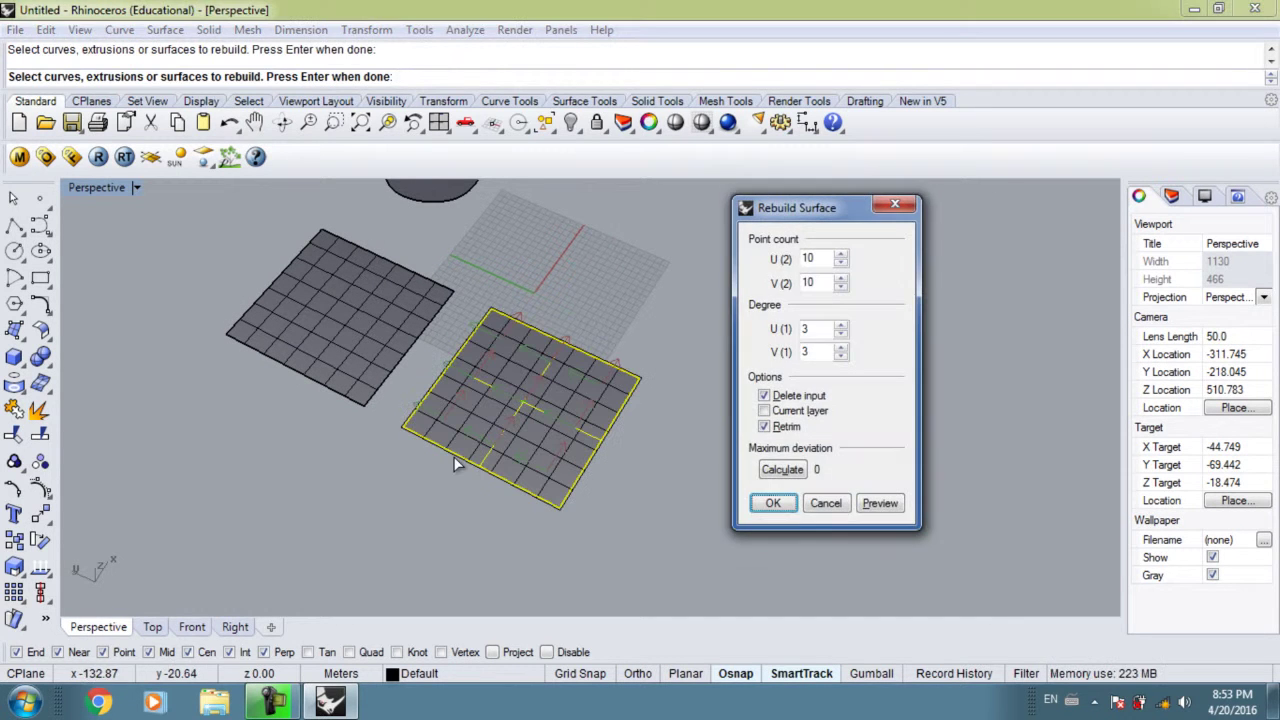
{"action": "double_click", "coordinate": [815, 330]}
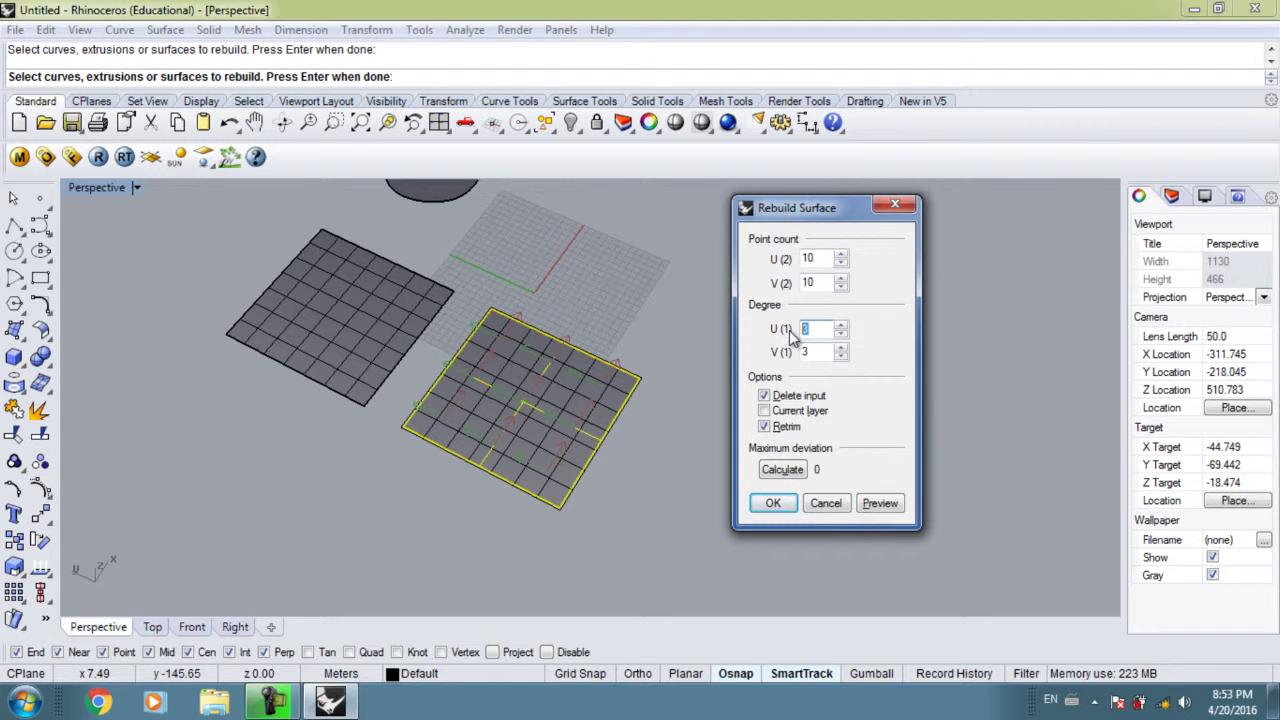
{"action": "type", "text": "1"}
{"action": "key", "text": "Tab"}
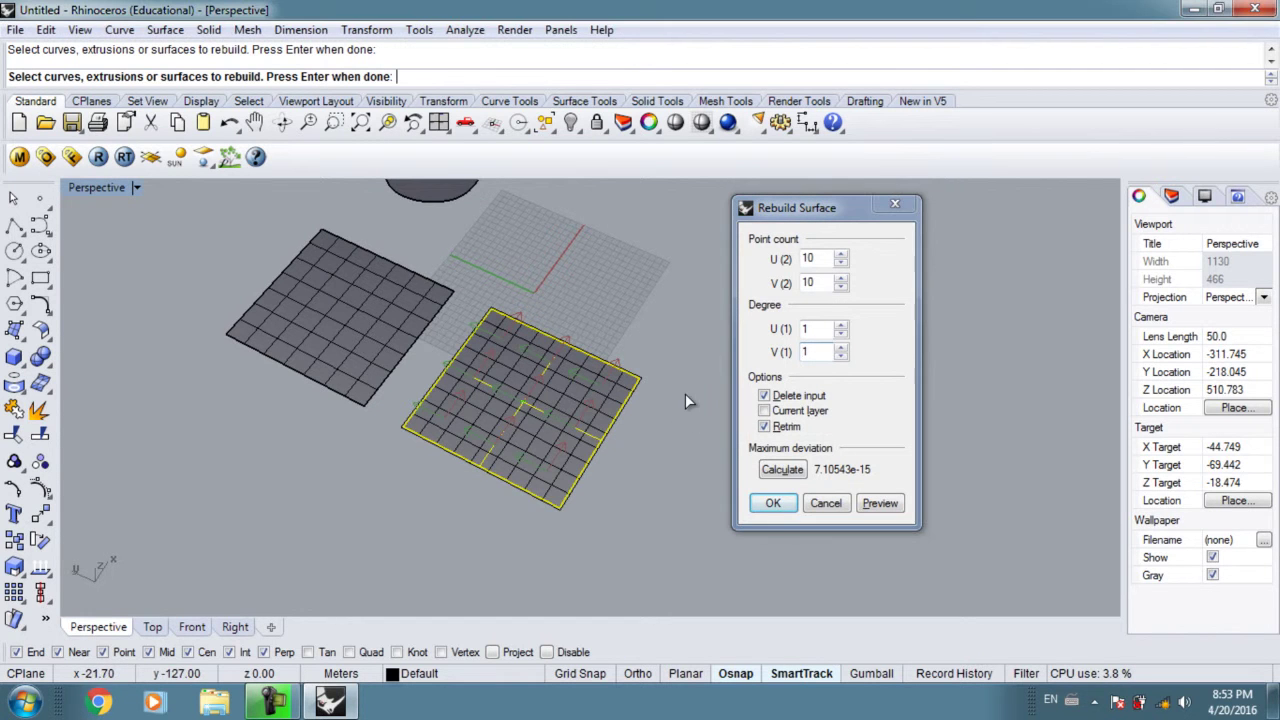
{"action": "scroll", "coordinate": [559, 400], "scroll_direction": "up", "scroll_amount": 5}
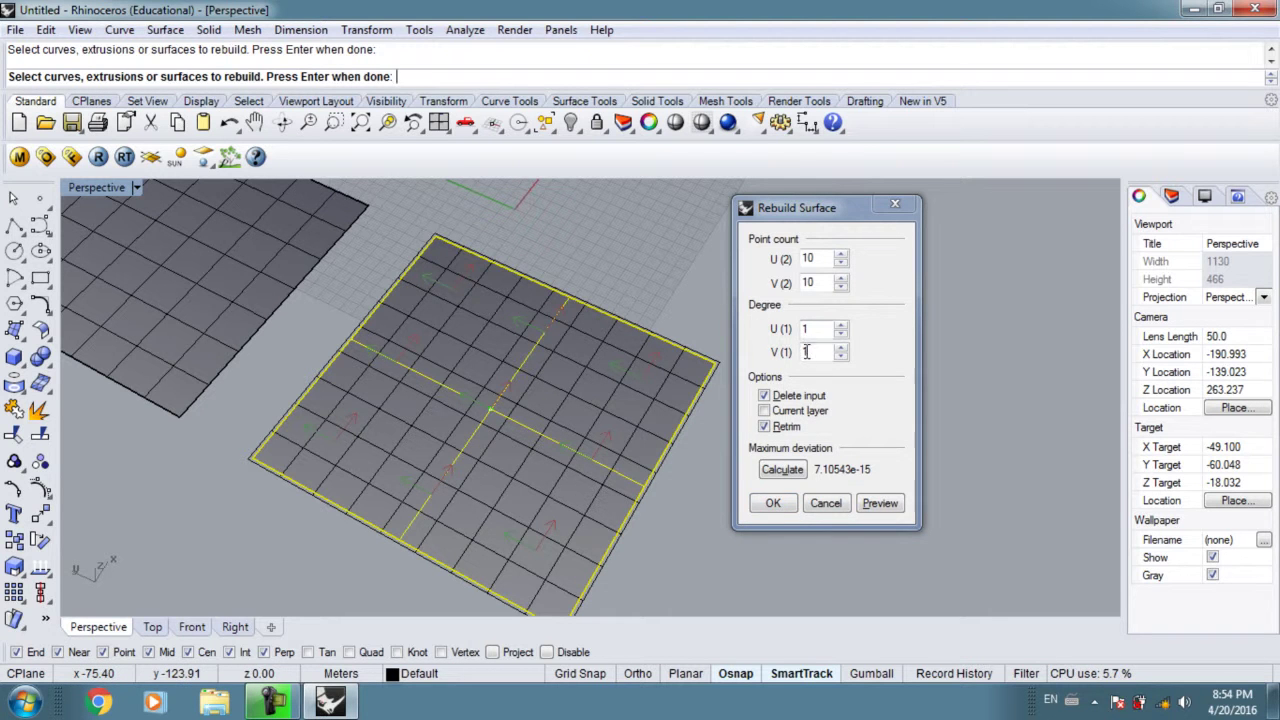
{"action": "left_click", "coordinate": [771, 503]}
{"action": "scroll", "coordinate": [744, 493], "scroll_direction": "down", "scroll_amount": 2}
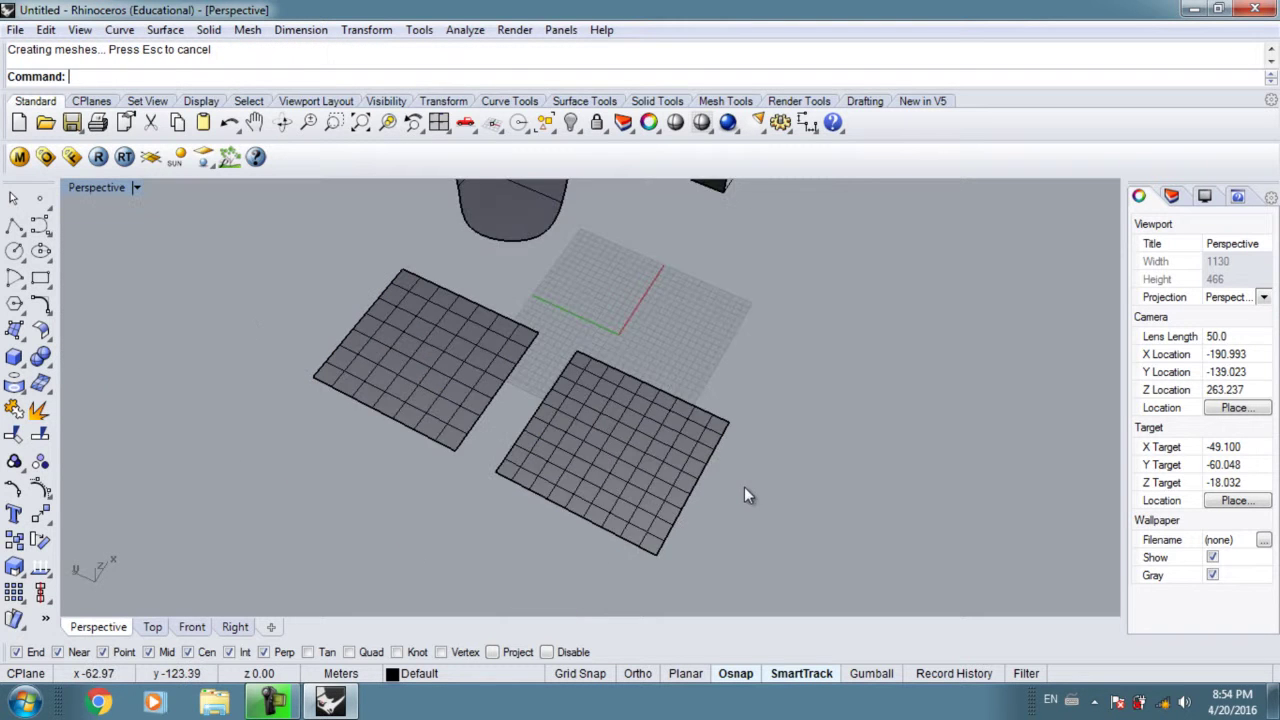
- Turn on the control points of the rectangular surface rebuilt at degree 3
{"action": "left_click", "coordinate": [543, 414]}
{"action": "left_click", "coordinate": [330, 325]}
{"action": "right_click_drag", "start_coordinate": [316, 316], "coordinate": [651, 411]}
{"action": "left_click", "coordinate": [662, 450]}
{"action": "right_click_drag", "start_coordinate": [784, 430], "coordinate": [634, 400]}
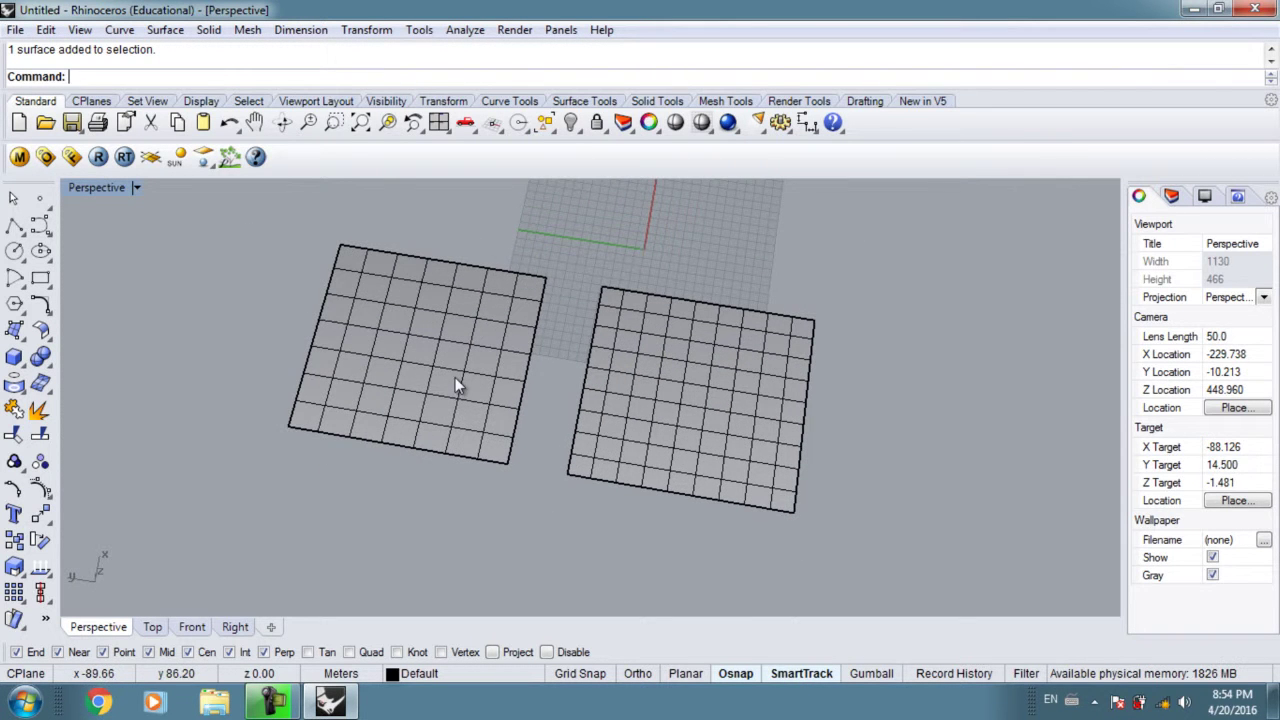
{"action": "left_click", "coordinate": [411, 383]}
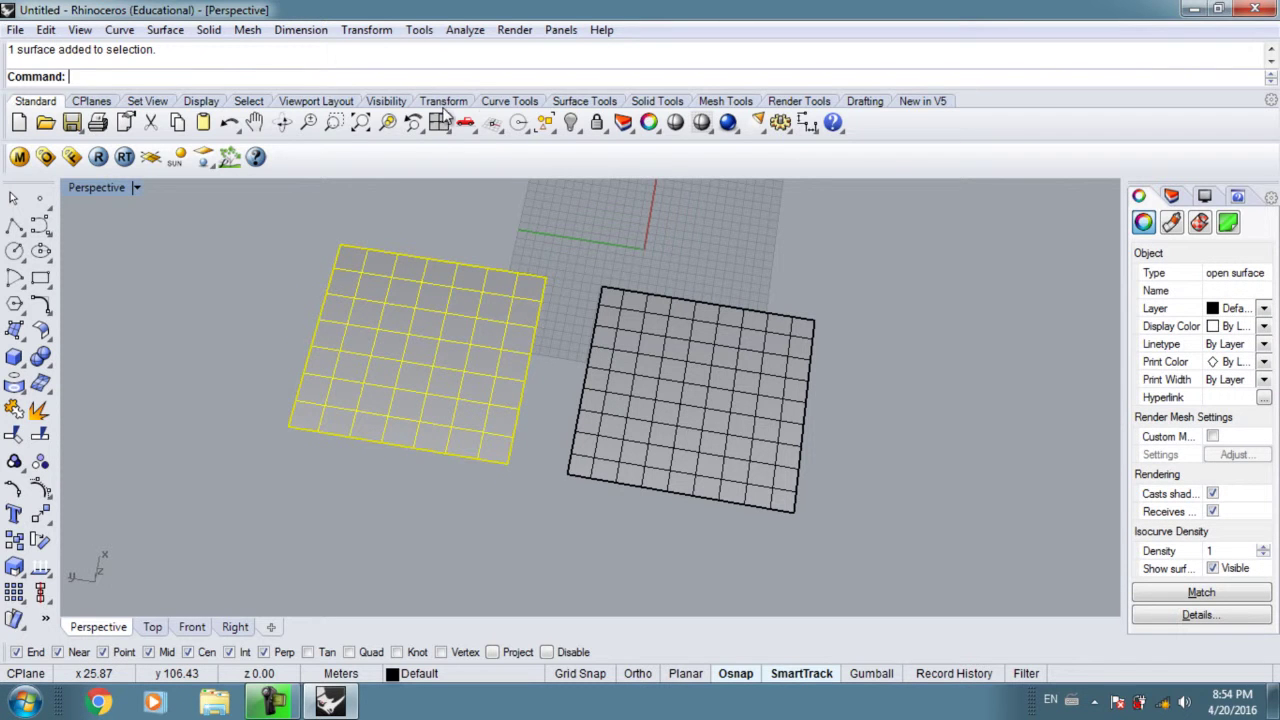
{"action": "left_click", "coordinate": [568, 102]}
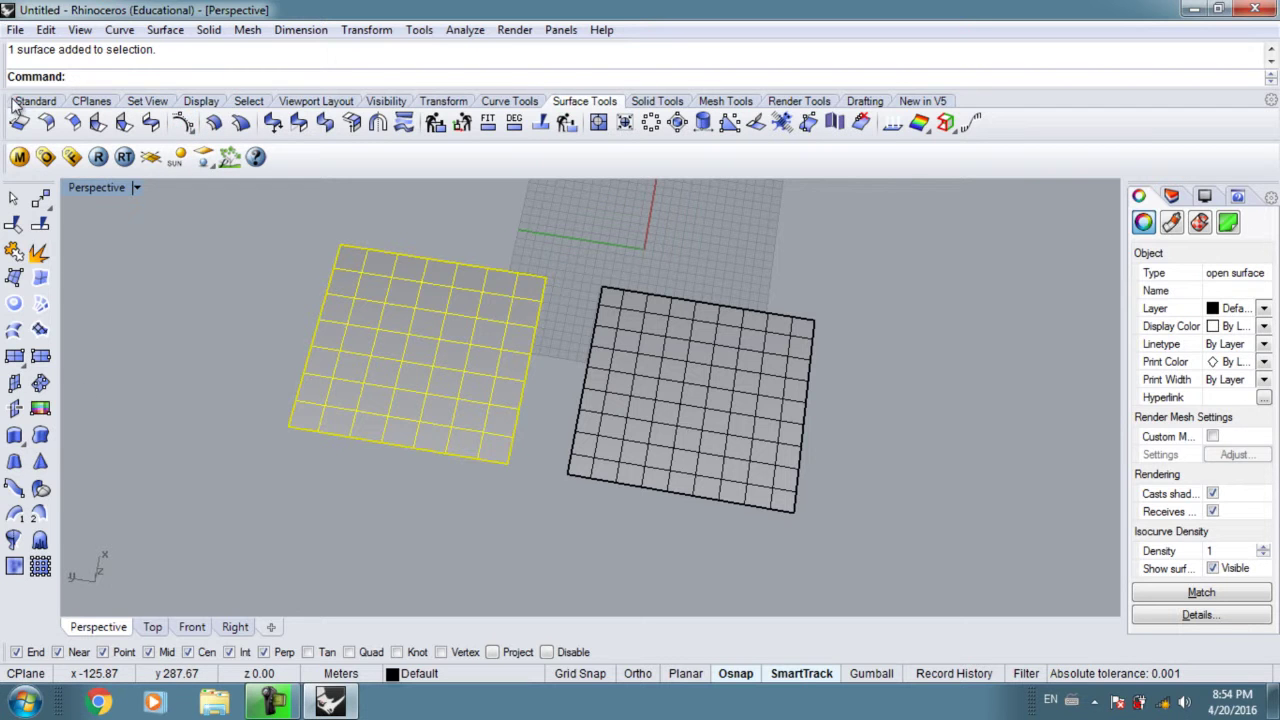
{"action": "left_click", "coordinate": [35, 101]}
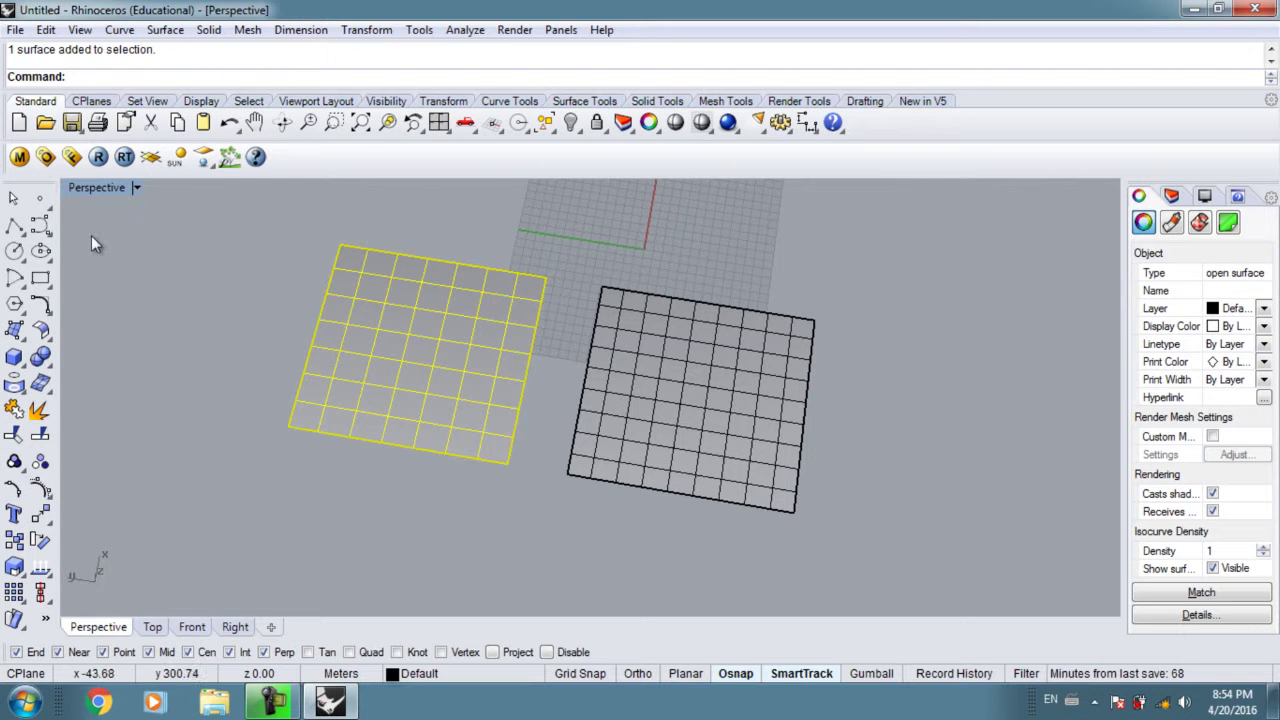
{"action": "left_click", "coordinate": [568, 102]}
{"action": "left_click", "coordinate": [183, 122]}
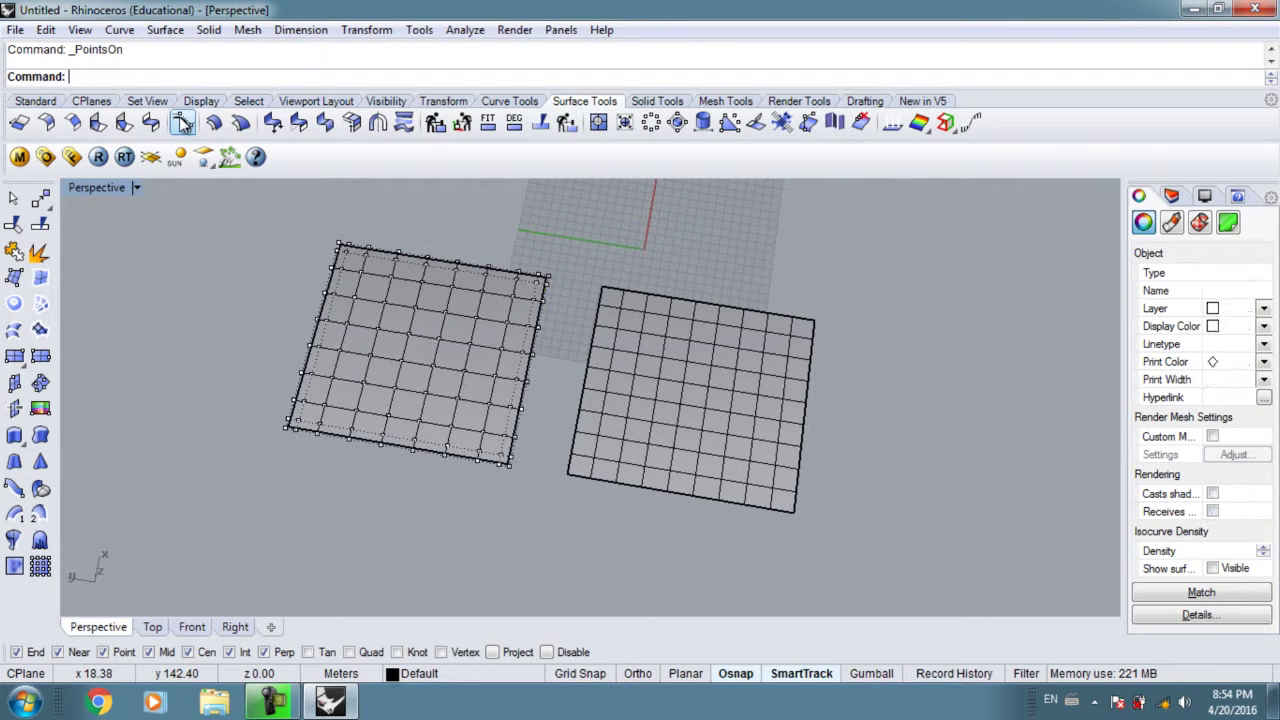
- Lift three separate interior control points of the degree 3 surface to form three bumps, and hide its control points
{"action": "scroll", "coordinate": [425, 420], "scroll_direction": "up", "scroll_amount": 3}
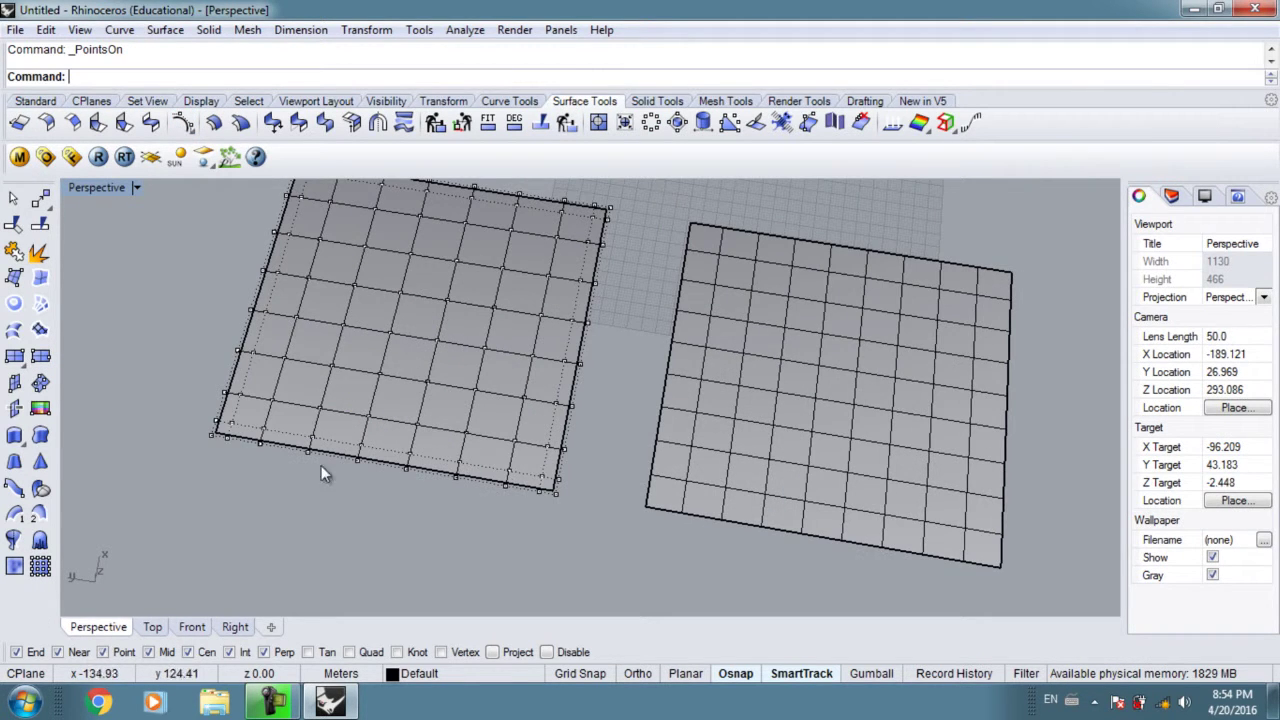
{"action": "right_click_drag", "start_coordinate": [303, 408], "coordinate": [553, 363], "text": "shift"}
{"action": "left_click_drag", "start_coordinate": [555, 355], "coordinate": [590, 238]}
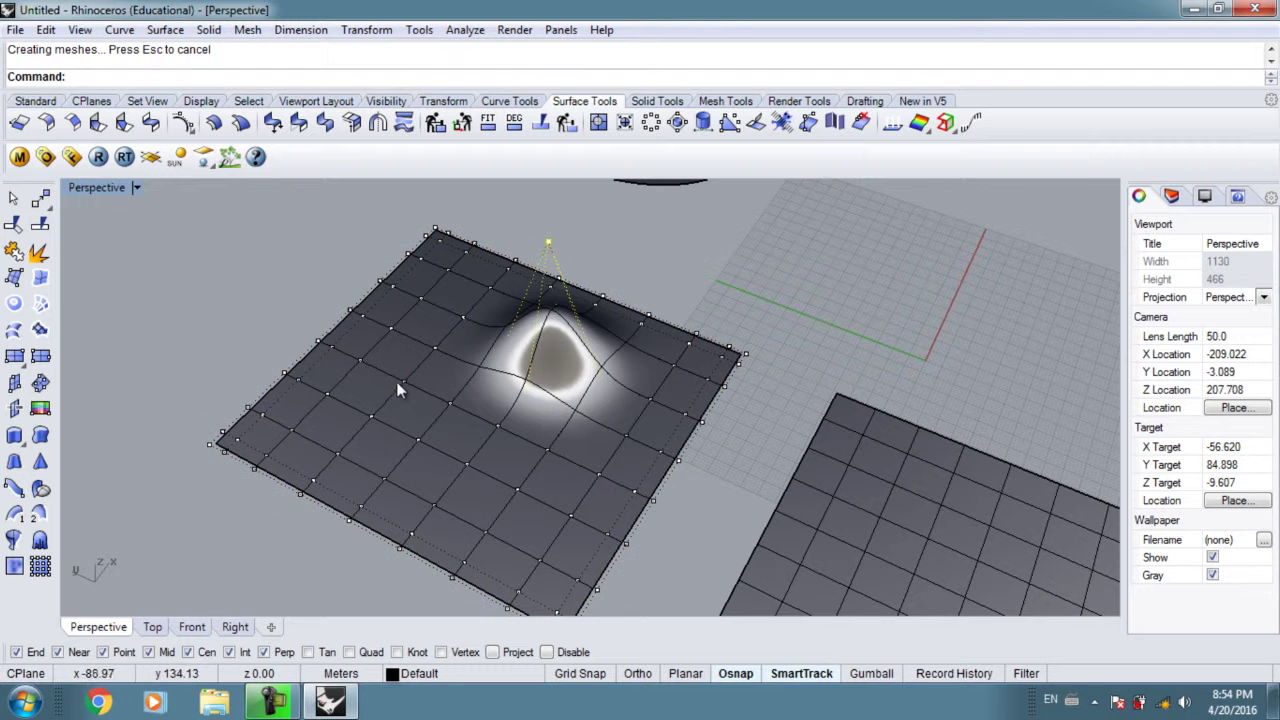
{"action": "left_click_drag", "start_coordinate": [368, 420], "coordinate": [320, 250]}
{"action": "right_click_drag", "start_coordinate": [430, 457], "coordinate": [408, 380], "text": "shift"}
{"action": "left_click_drag", "start_coordinate": [466, 423], "coordinate": [435, 228]}
{"action": "key", "text": "Escape"}
{"action": "right_click_drag", "start_coordinate": [466, 440], "coordinate": [549, 470]}
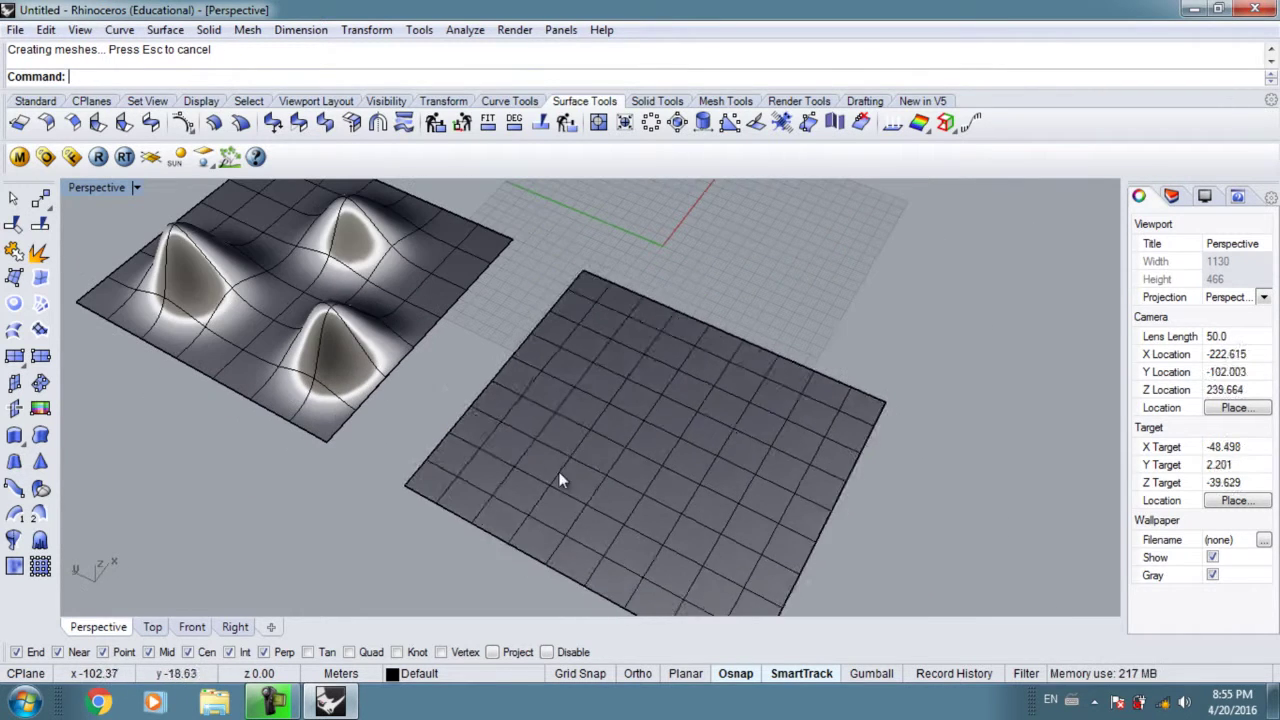
- Turn on the control points of the rectangular surface rebuilt at degree 1
{"action": "left_click", "coordinate": [558, 478]}
{"action": "left_click", "coordinate": [182, 122]}
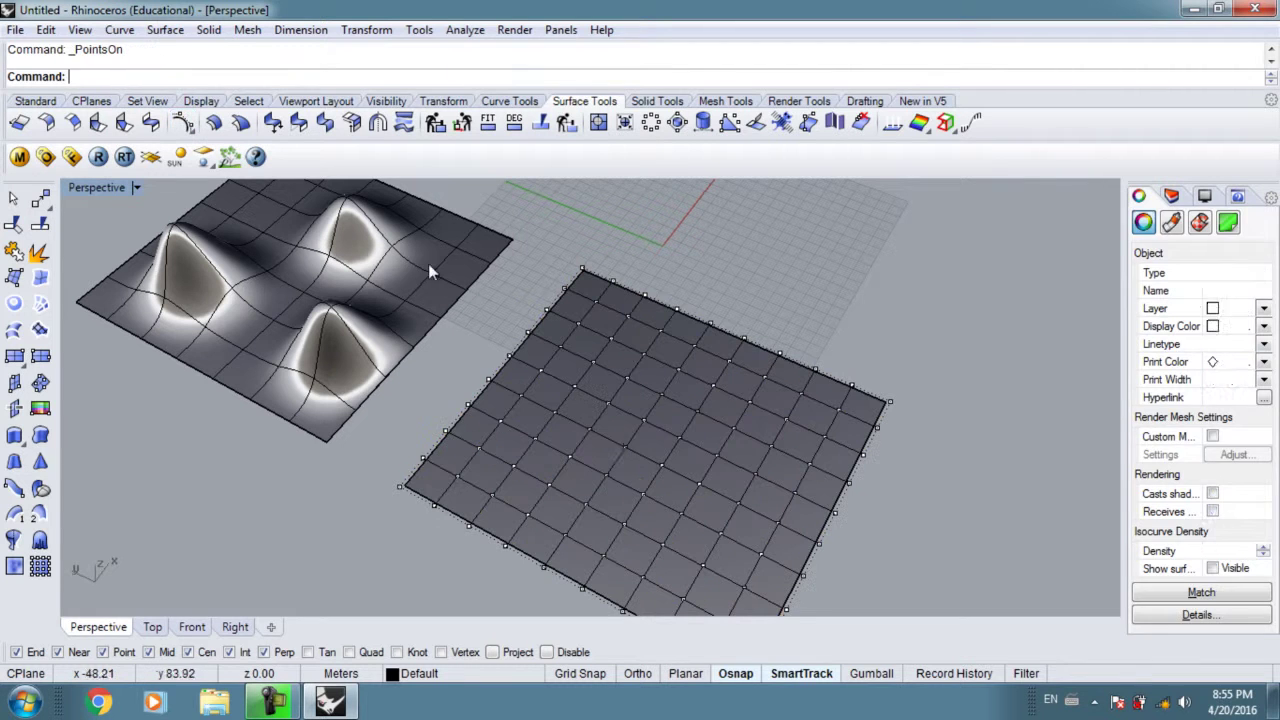
{"action": "left_click_drag", "start_coordinate": [648, 420], "coordinate": [658, 240]}
{"action": "right_click_drag", "start_coordinate": [655, 351], "coordinate": [685, 334]}
{"action": "key", "text": "ctrl+z"}
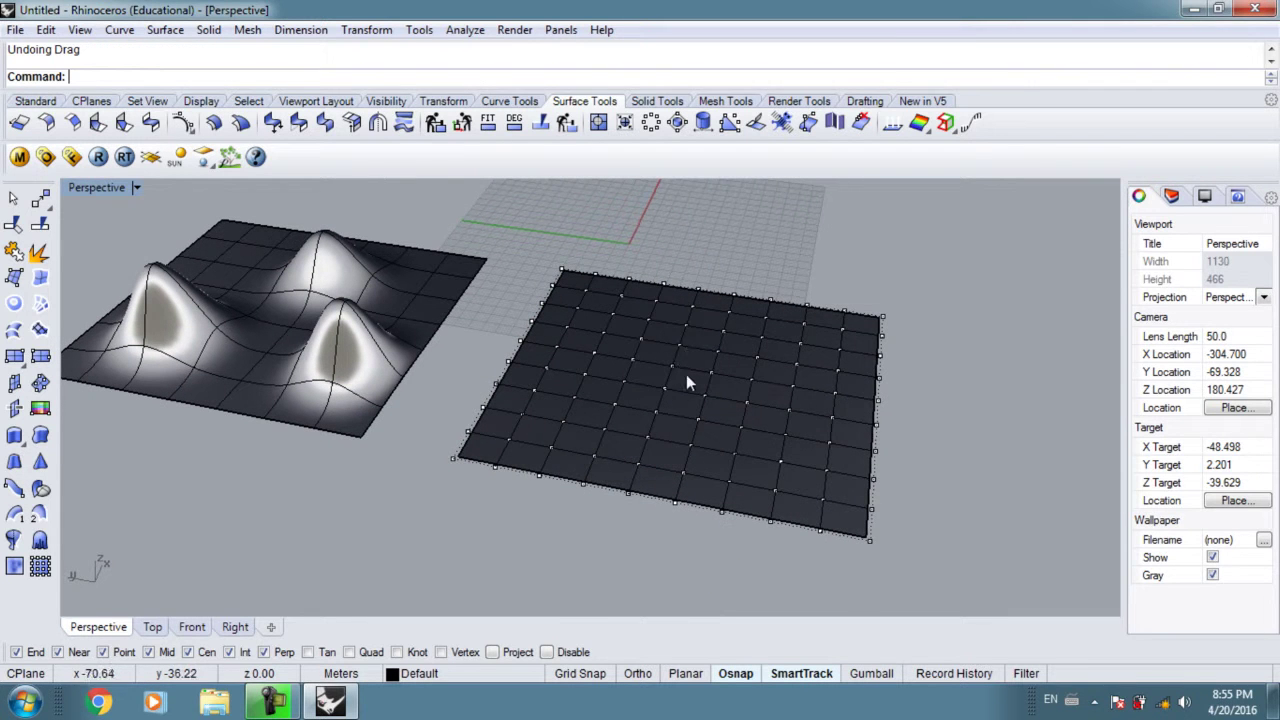
- Lift three separate interior control points of the degree 1 surface to form three spikes, and hide its control points
{"action": "left_click", "coordinate": [670, 363]}
{"action": "left_click_drag", "start_coordinate": [706, 268], "coordinate": [680, 244]}
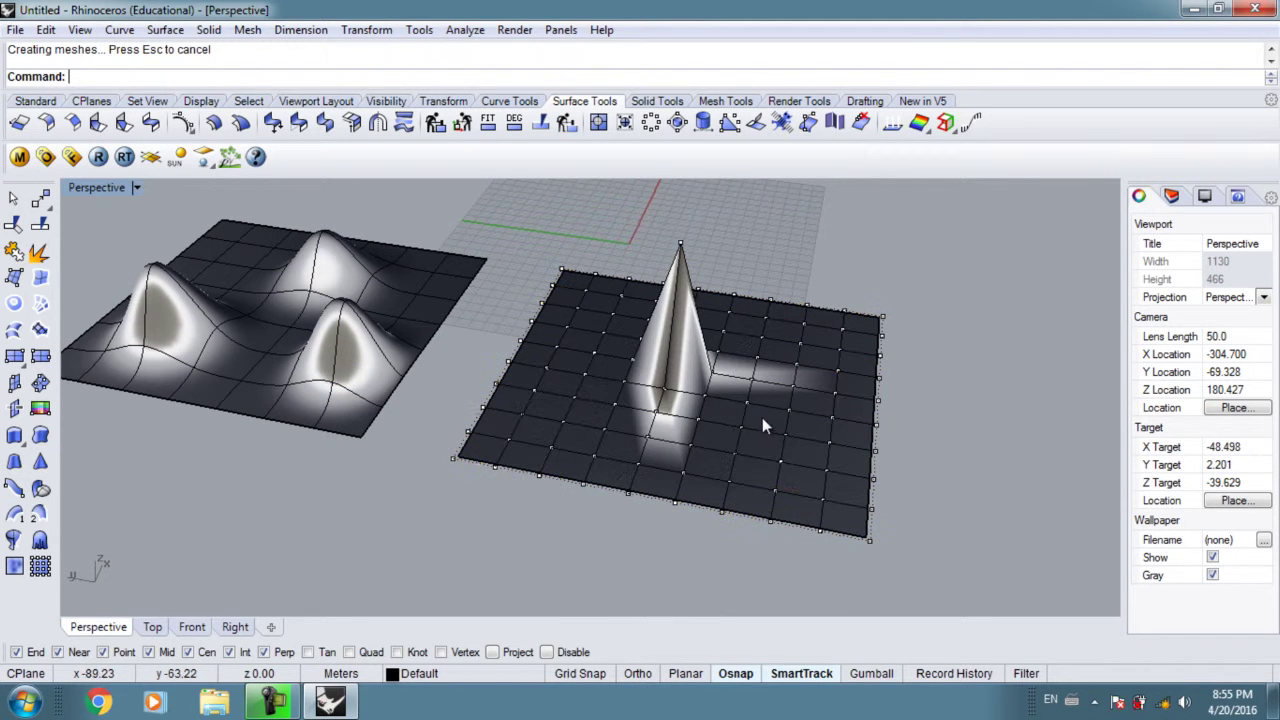
{"action": "left_click_drag", "start_coordinate": [784, 443], "coordinate": [818, 256]}
{"action": "right_click_drag", "start_coordinate": [680, 420], "coordinate": [538, 441]}
{"action": "left_click_drag", "start_coordinate": [518, 455], "coordinate": [490, 292]}
{"action": "right_click_drag", "start_coordinate": [499, 455], "coordinate": [586, 580]}
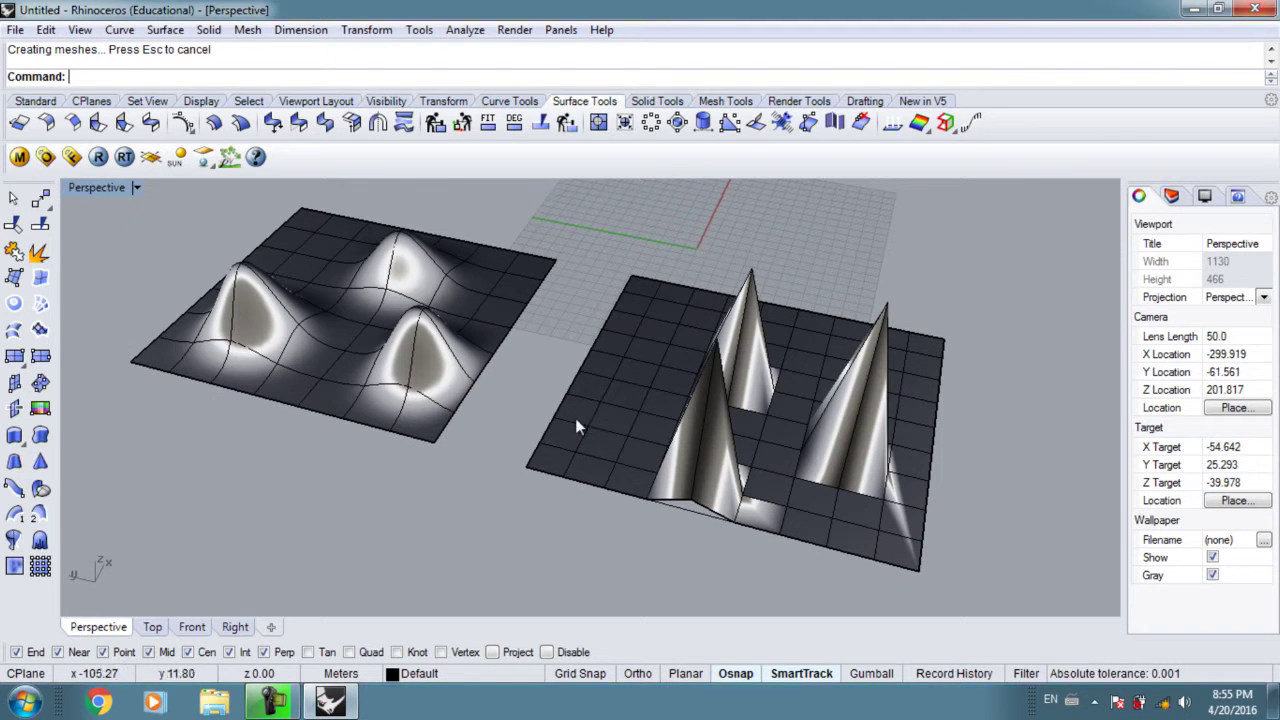
{"action": "key", "text": "F10"}
{"action": "key", "text": "Escape"}
{"action": "left_click", "coordinate": [403, 430]}
{"action": "type", "text": "R"}
{"action": "key", "text": "Return"}
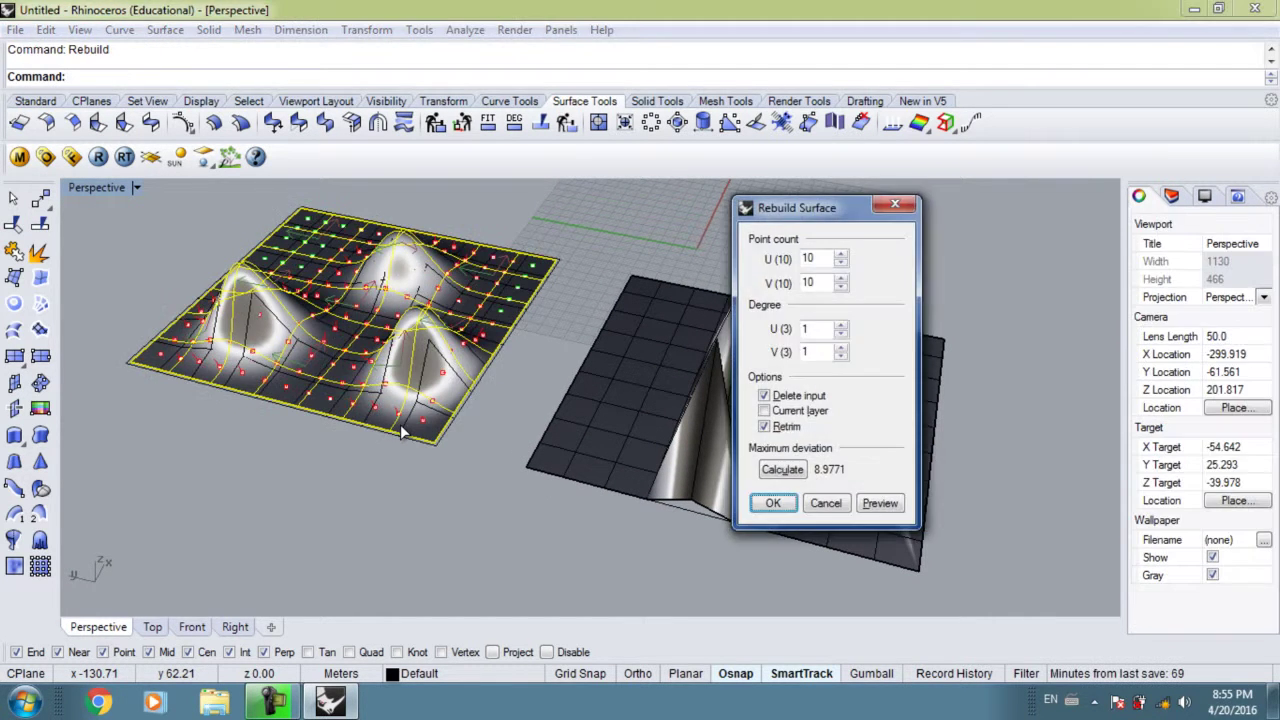
{"action": "key", "text": "Escape"}
{"action": "key", "text": "Escape"}
{"action": "right_click_drag", "start_coordinate": [326, 318], "coordinate": [500, 380], "text": "shift"}
{"action": "scroll", "coordinate": [451, 310], "scroll_direction": "up", "scroll_amount": 2}
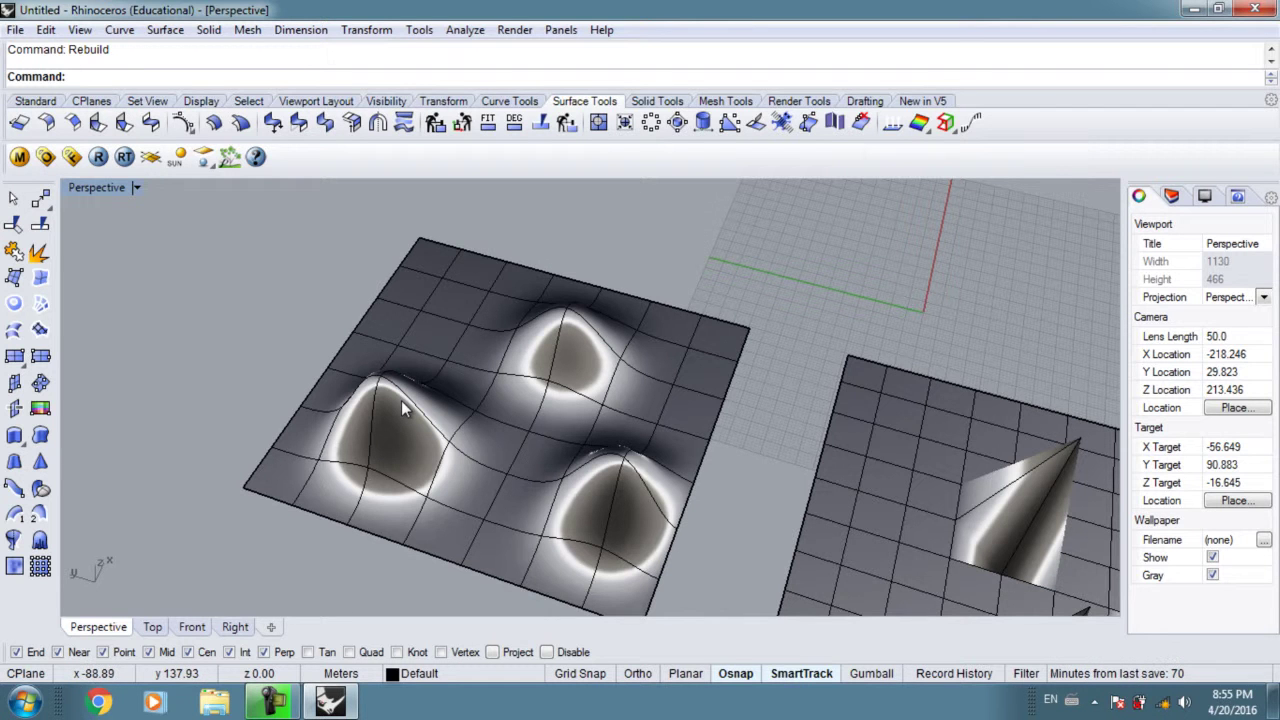
{"action": "right_click_drag", "start_coordinate": [401, 408], "coordinate": [600, 458]}
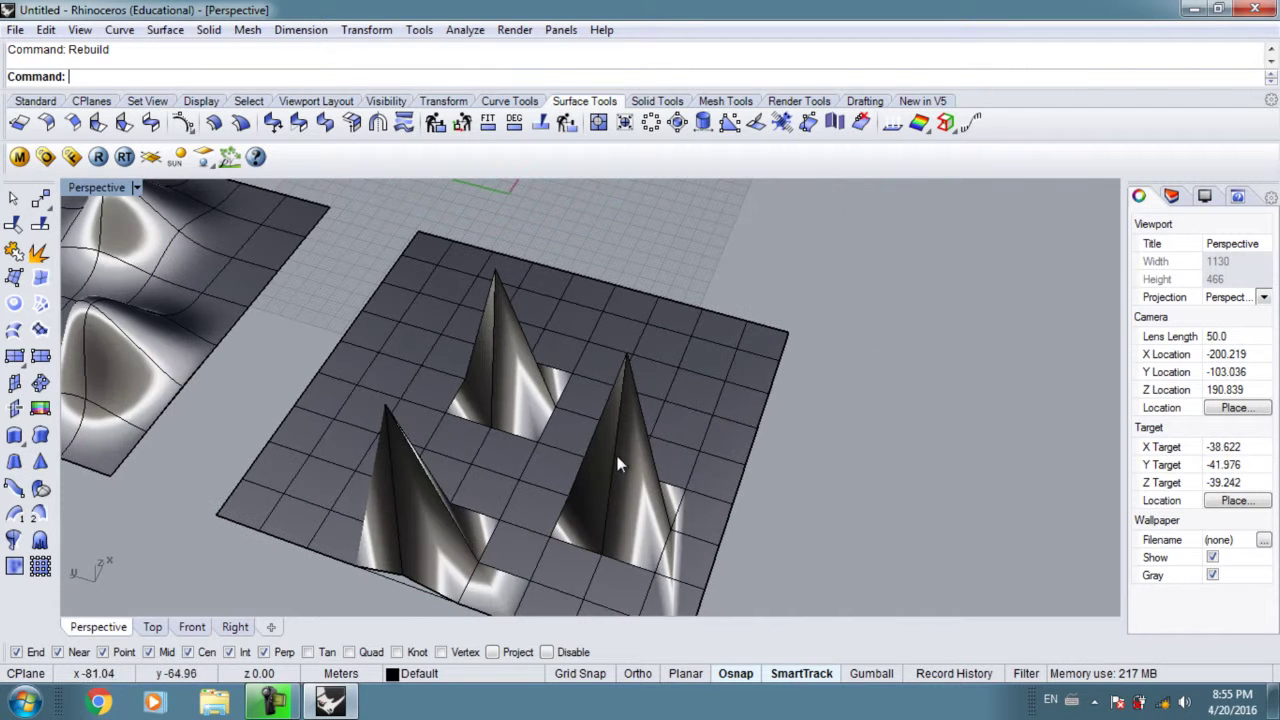
{"action": "type", "text": "Rebui"}
{"action": "key", "text": "Return"}
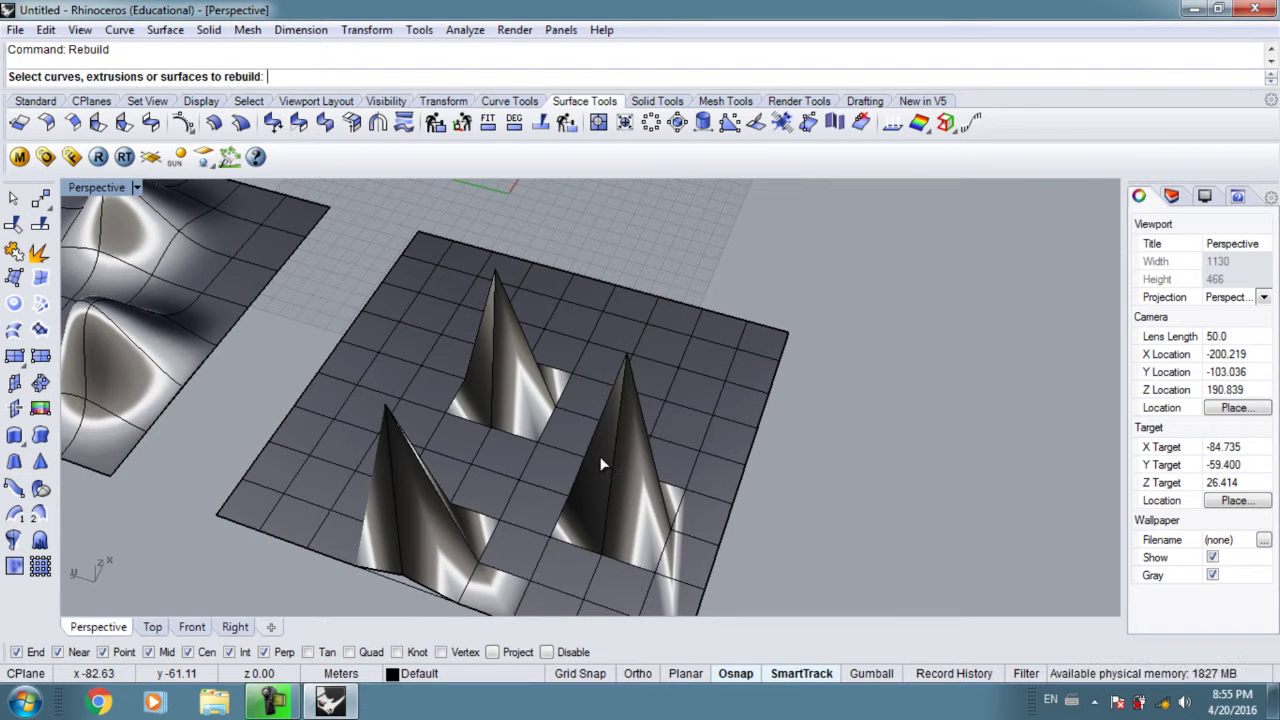
{"action": "key", "text": "Escape"}
{"action": "left_click", "coordinate": [552, 479]}
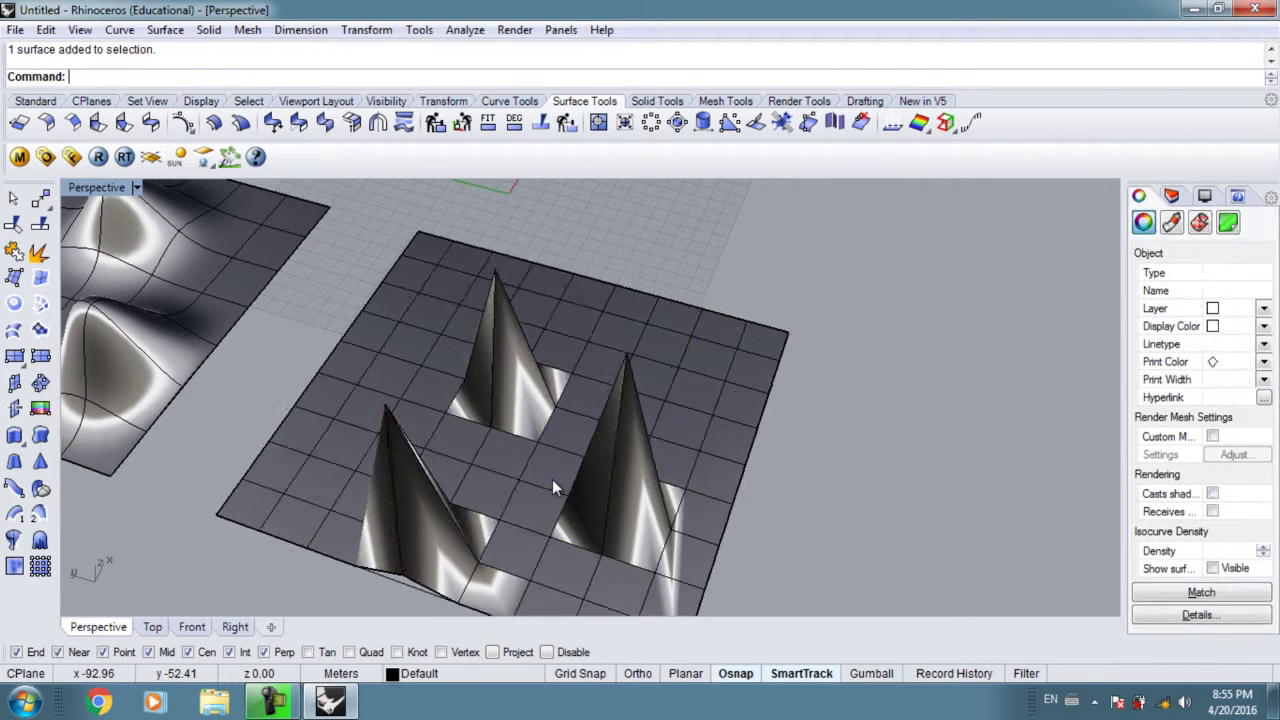
{"action": "key", "text": "Escape"}
- Select the closed rectangular outline around the spiked surface and move it clear into the empty space beside it
{"action": "scroll", "coordinate": [515, 415], "scroll_direction": "down", "scroll_amount": 3}
{"action": "left_click", "coordinate": [567, 462]}
{"action": "left_click", "coordinate": [630, 486]}
{"action": "left_click_drag", "start_coordinate": [567, 462], "coordinate": [843, 534]}
{"action": "right_click_drag", "start_coordinate": [843, 534], "coordinate": [669, 426], "text": "shift"}
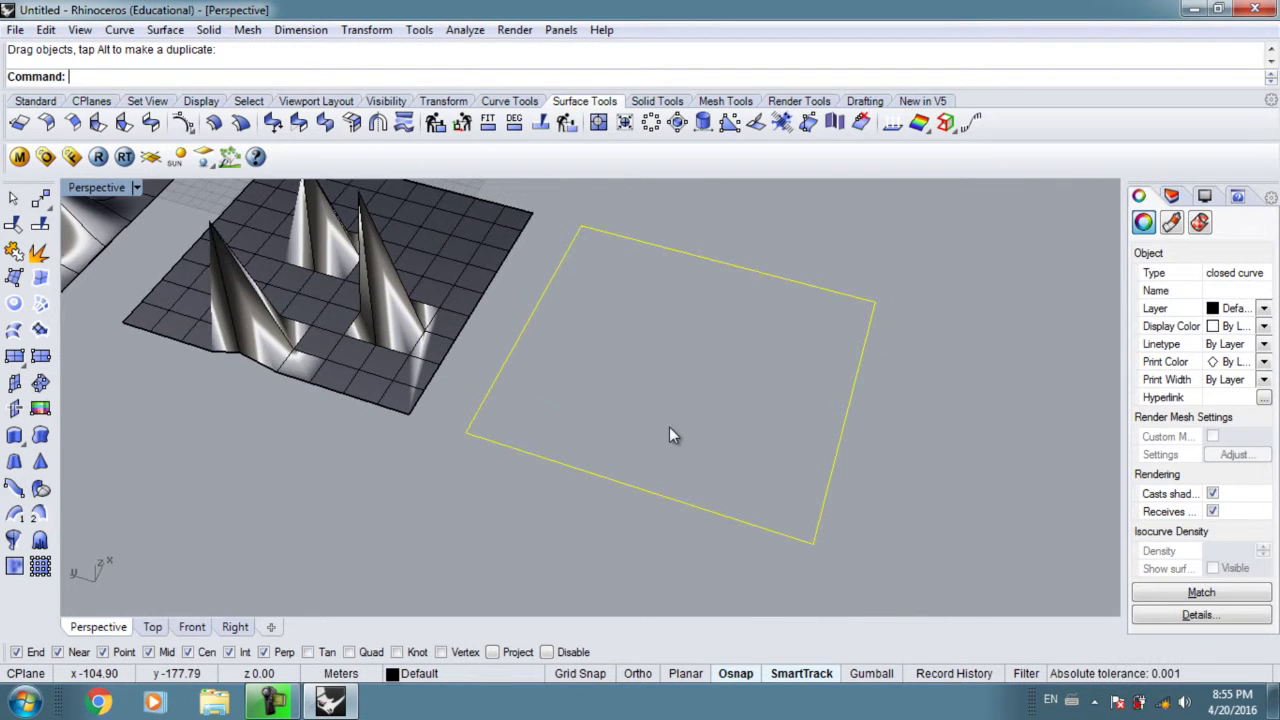
- Create a third rectangular planar surface from the moved outline with PlanarSrf
{"action": "type", "text": "PlanarSrf"}
{"action": "key", "text": "Return"}
{"action": "key", "text": "Escape"}
- Rebuild the third planar surface with a point count of 10 and degree 1 in both U and V
{"action": "type", "text": "Erb"}
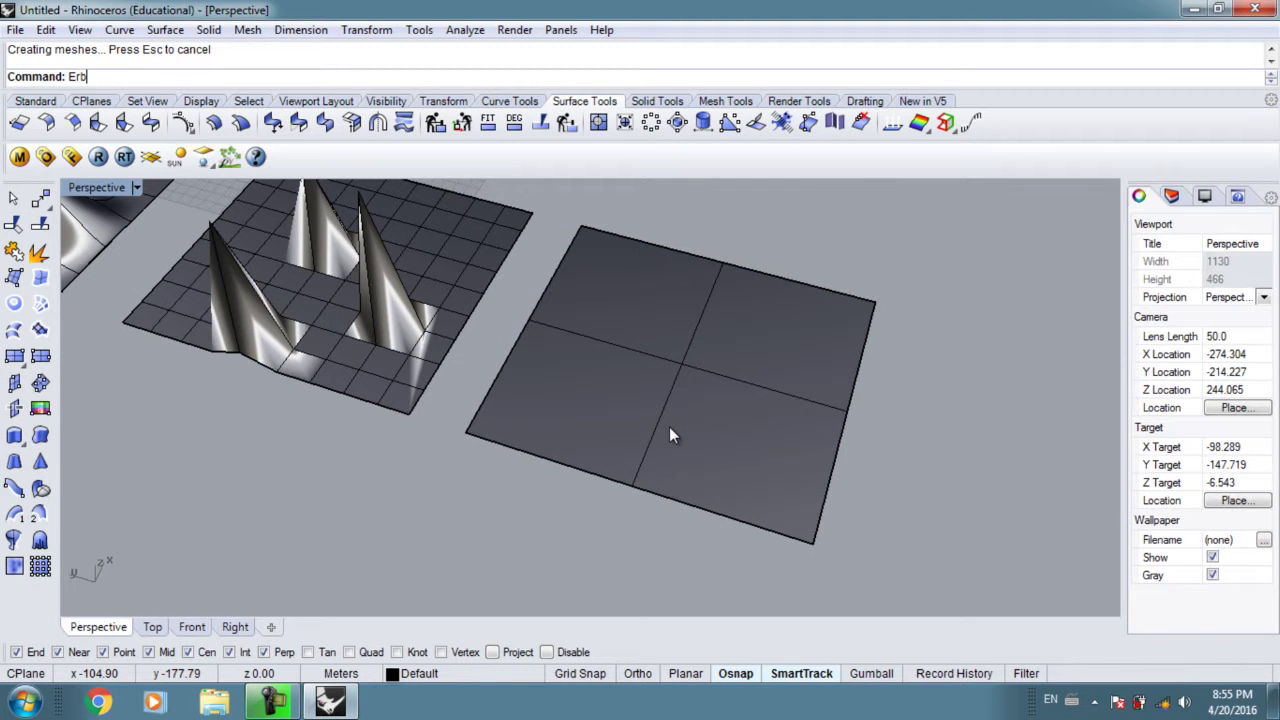
{"action": "type", "text": "ui"}
{"action": "key", "text": "Return"}
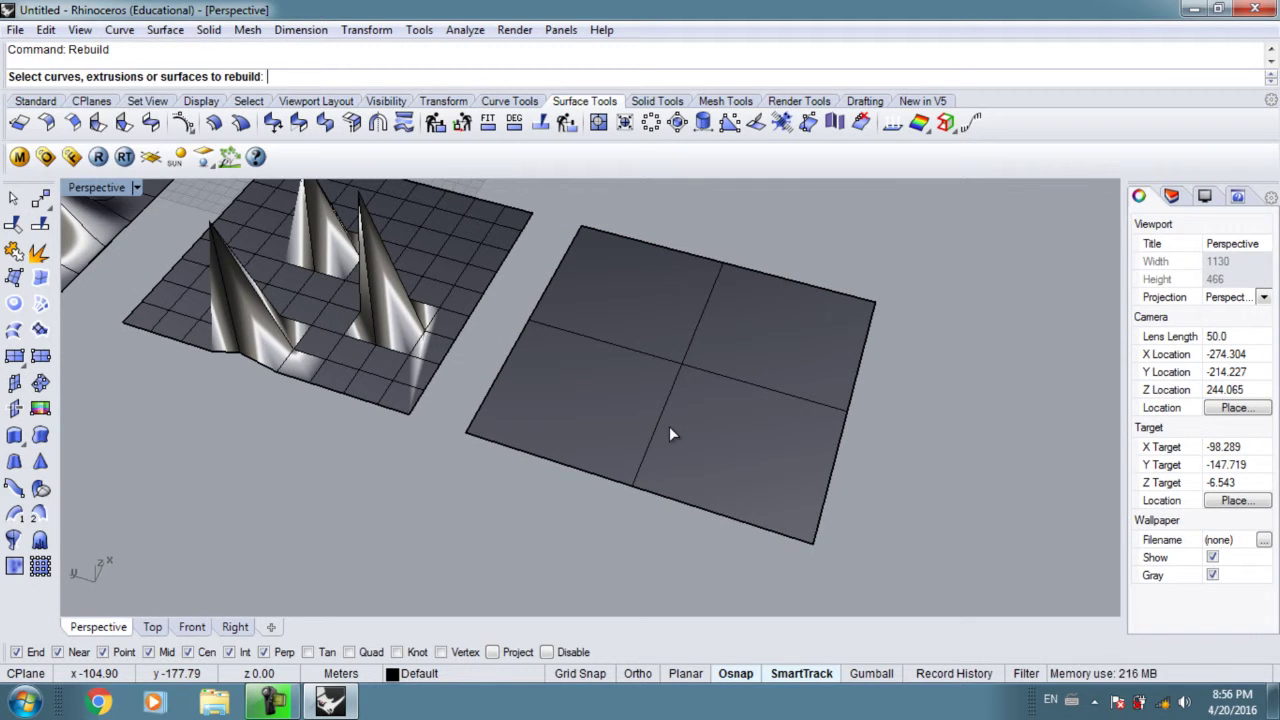
{"action": "left_click", "coordinate": [669, 436]}
{"action": "key", "text": "Return"}
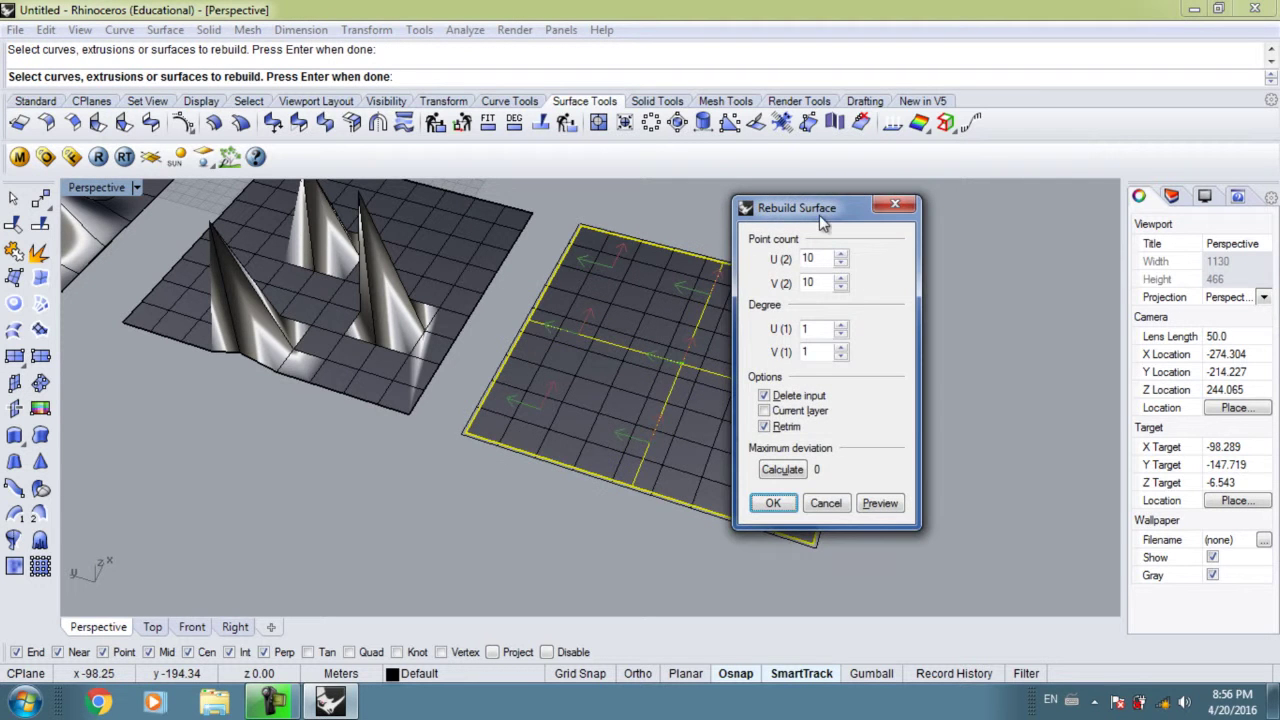
{"action": "left_click_drag", "start_coordinate": [819, 215], "coordinate": [965, 228]}
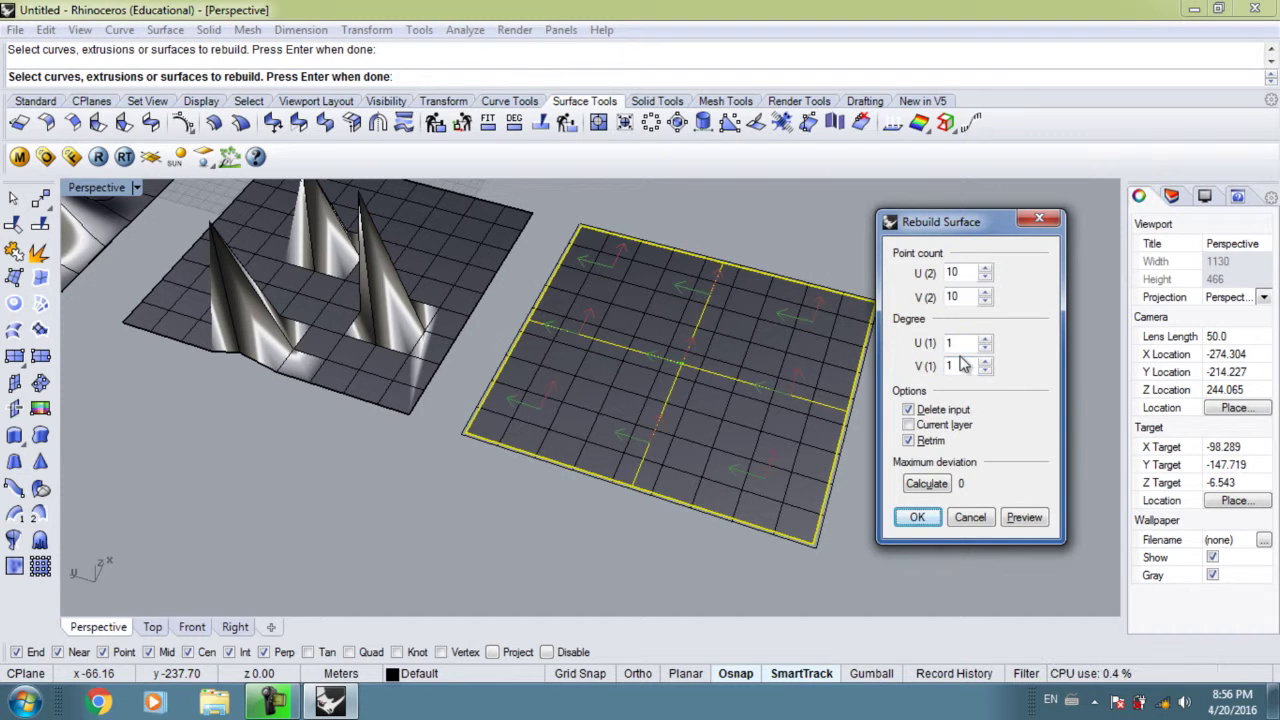
{"action": "left_click", "coordinate": [920, 516]}
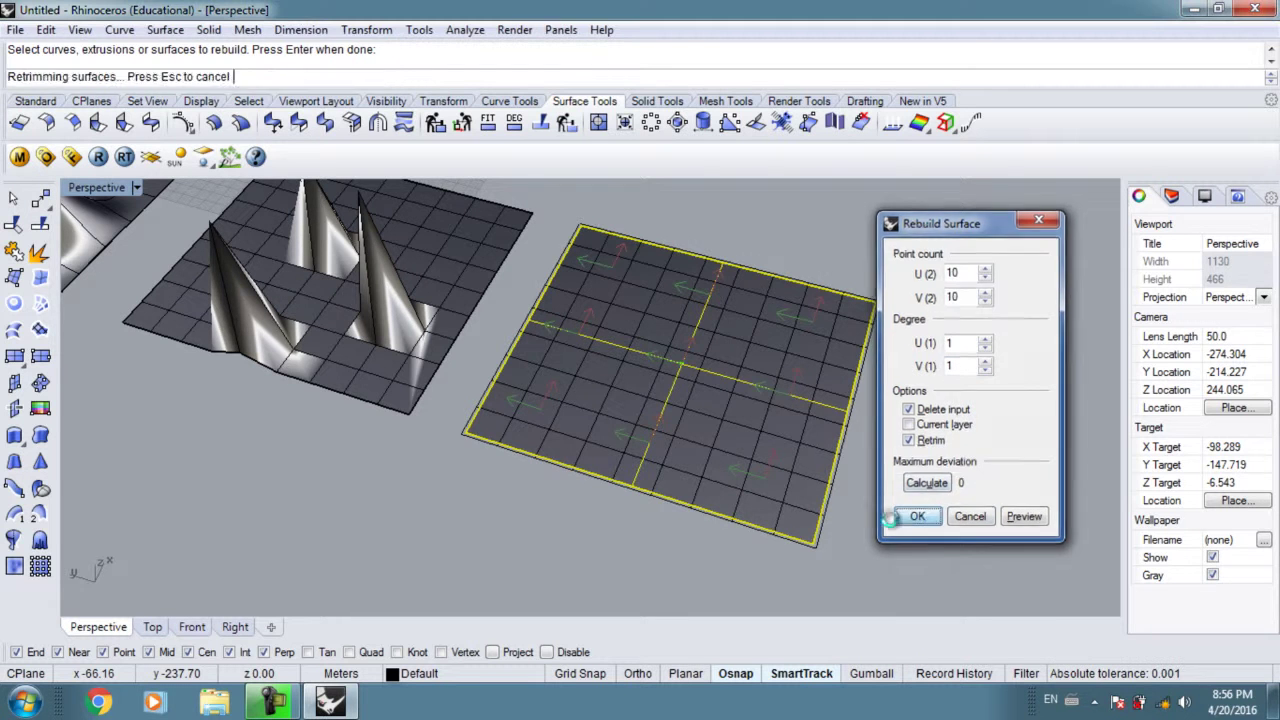
- Examine the three gridded surfaces together with the earlier planar surfaces and outlines
{"action": "scroll", "coordinate": [841, 500], "scroll_direction": "down", "scroll_amount": 4}
{"action": "right_click_drag", "start_coordinate": [680, 388], "coordinate": [744, 436], "text": "shift"}
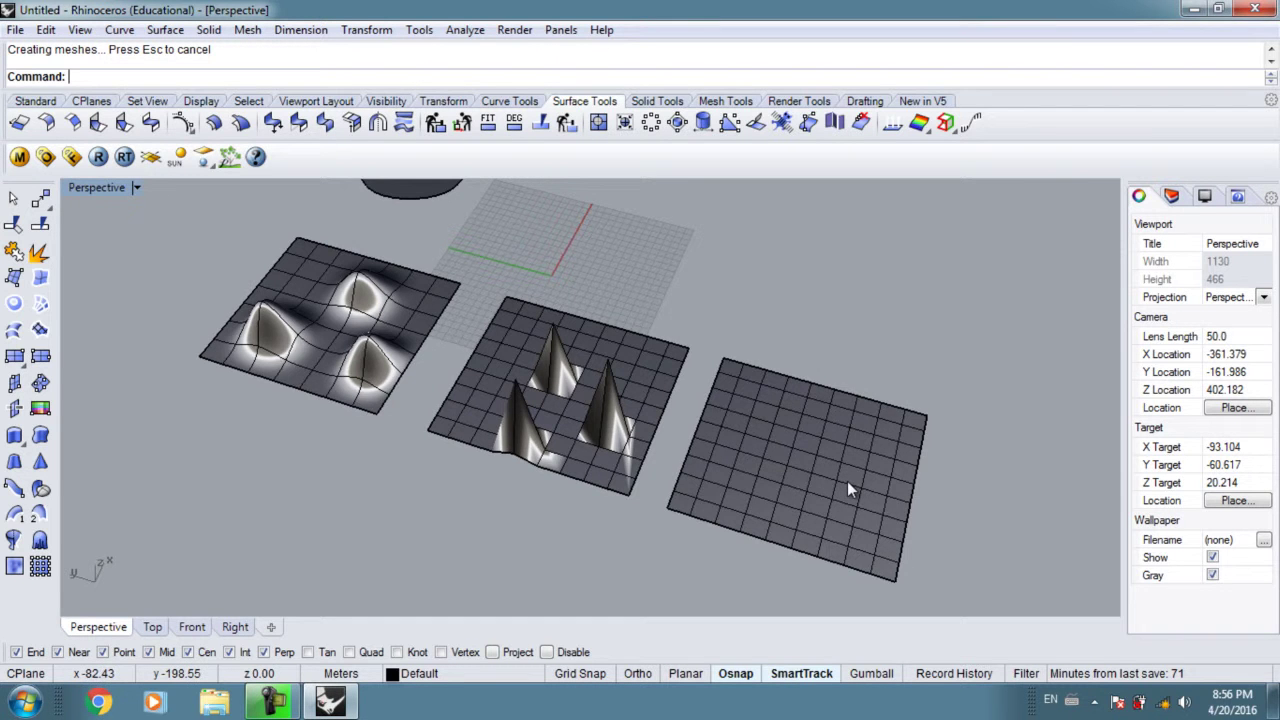
{"action": "scroll", "coordinate": [847, 481], "scroll_direction": "down", "scroll_amount": 2}
{"action": "right_click_drag", "start_coordinate": [776, 421], "coordinate": [723, 472], "text": "shift"}
{"action": "scroll", "coordinate": [722, 474], "scroll_direction": "down", "scroll_amount": 4}
{"action": "scroll", "coordinate": [534, 334], "scroll_direction": "up", "scroll_amount": 6}
{"action": "scroll", "coordinate": [533, 336], "scroll_direction": "down", "scroll_amount": 4}
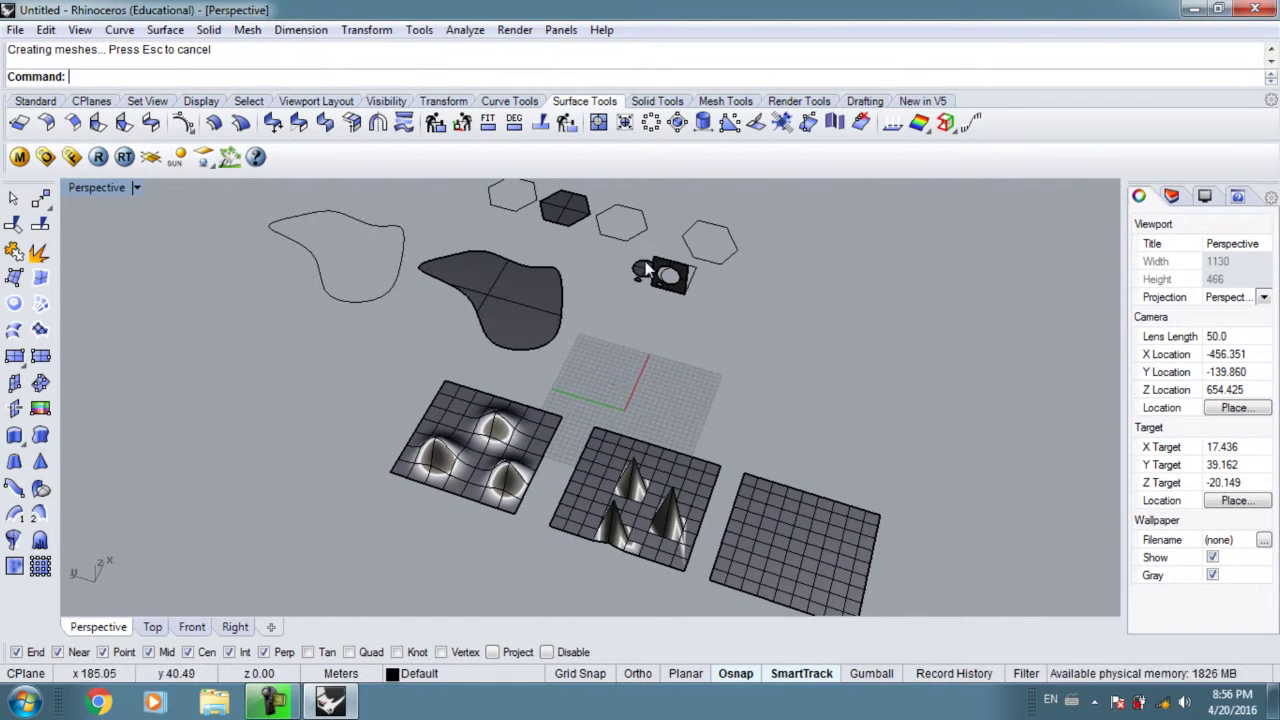
{"action": "right_click_drag", "start_coordinate": [658, 273], "coordinate": [650, 440]}
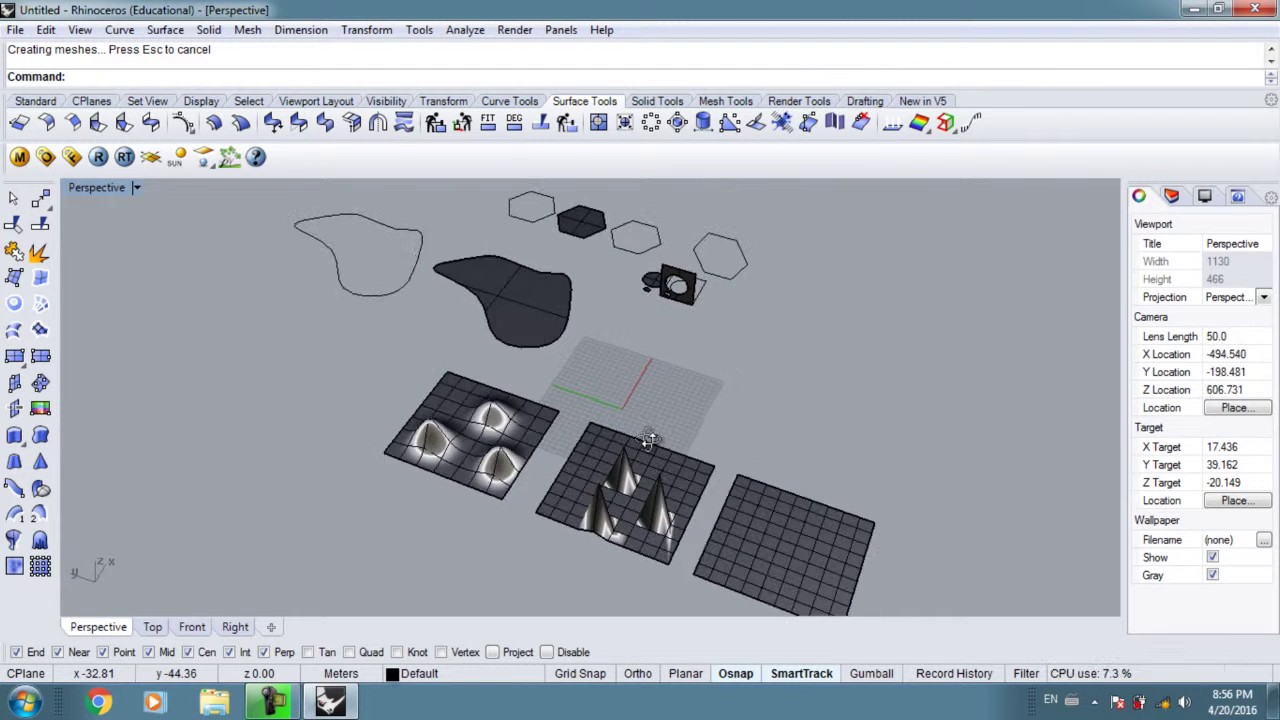
- Select the three gridded rectangular surfaces together, move them sideways closer to the freeform planar surface, and deselect them
{"action": "left_click_drag", "start_coordinate": [757, 437], "coordinate": [438, 541]}
{"action": "left_click_drag", "start_coordinate": [611, 500], "coordinate": [436, 446]}
{"action": "key", "text": "Escape"}
{"action": "right_click_drag", "start_coordinate": [603, 389], "coordinate": [597, 307]}
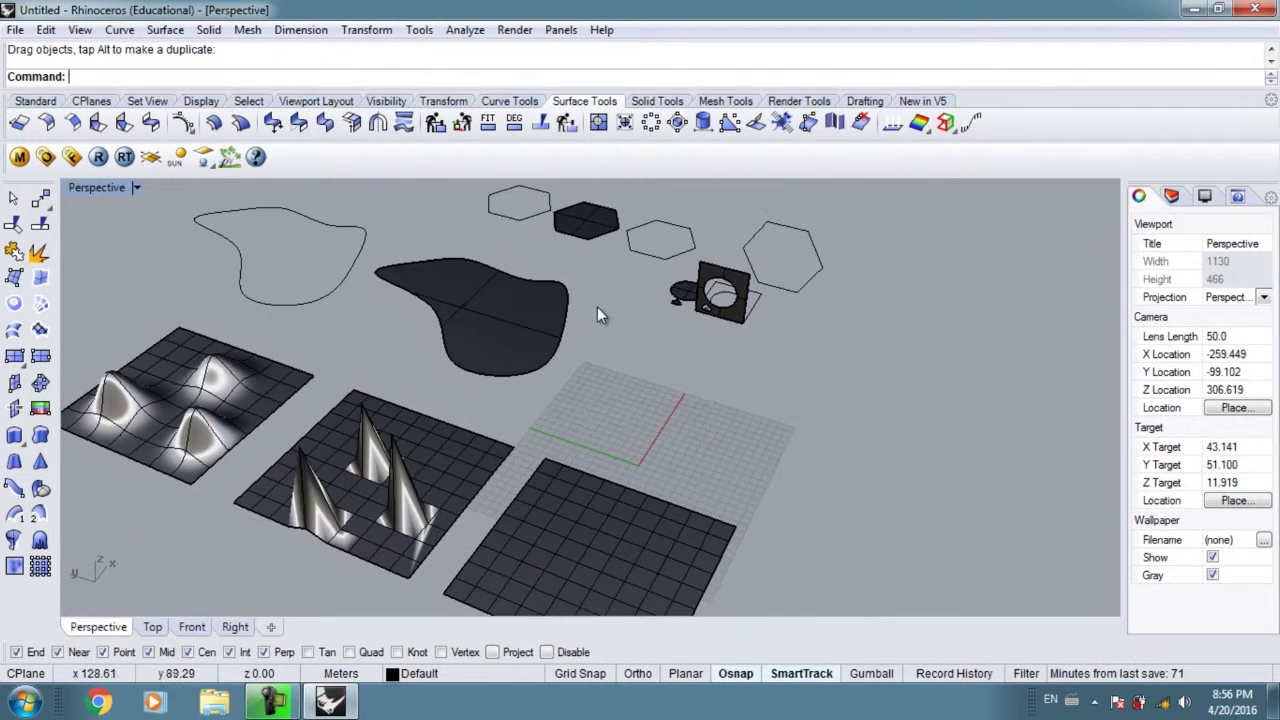
{"action": "scroll", "coordinate": [599, 316], "scroll_direction": "up", "scroll_amount": 4}
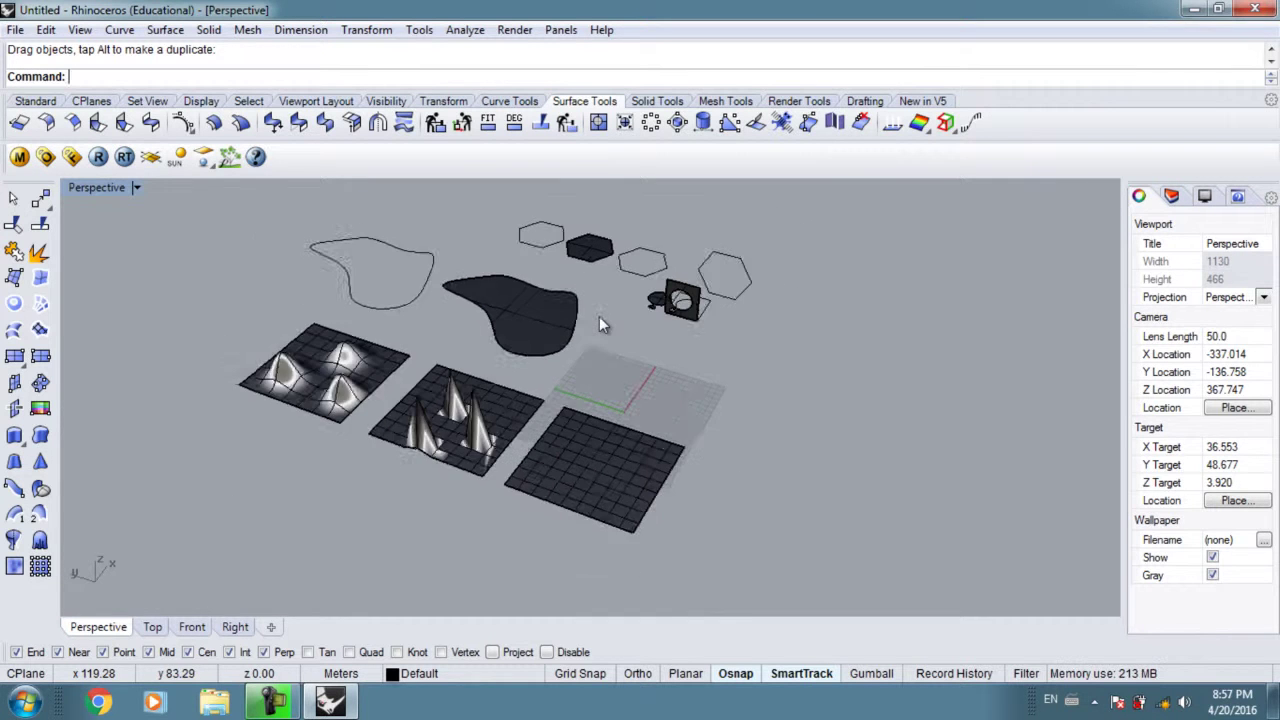